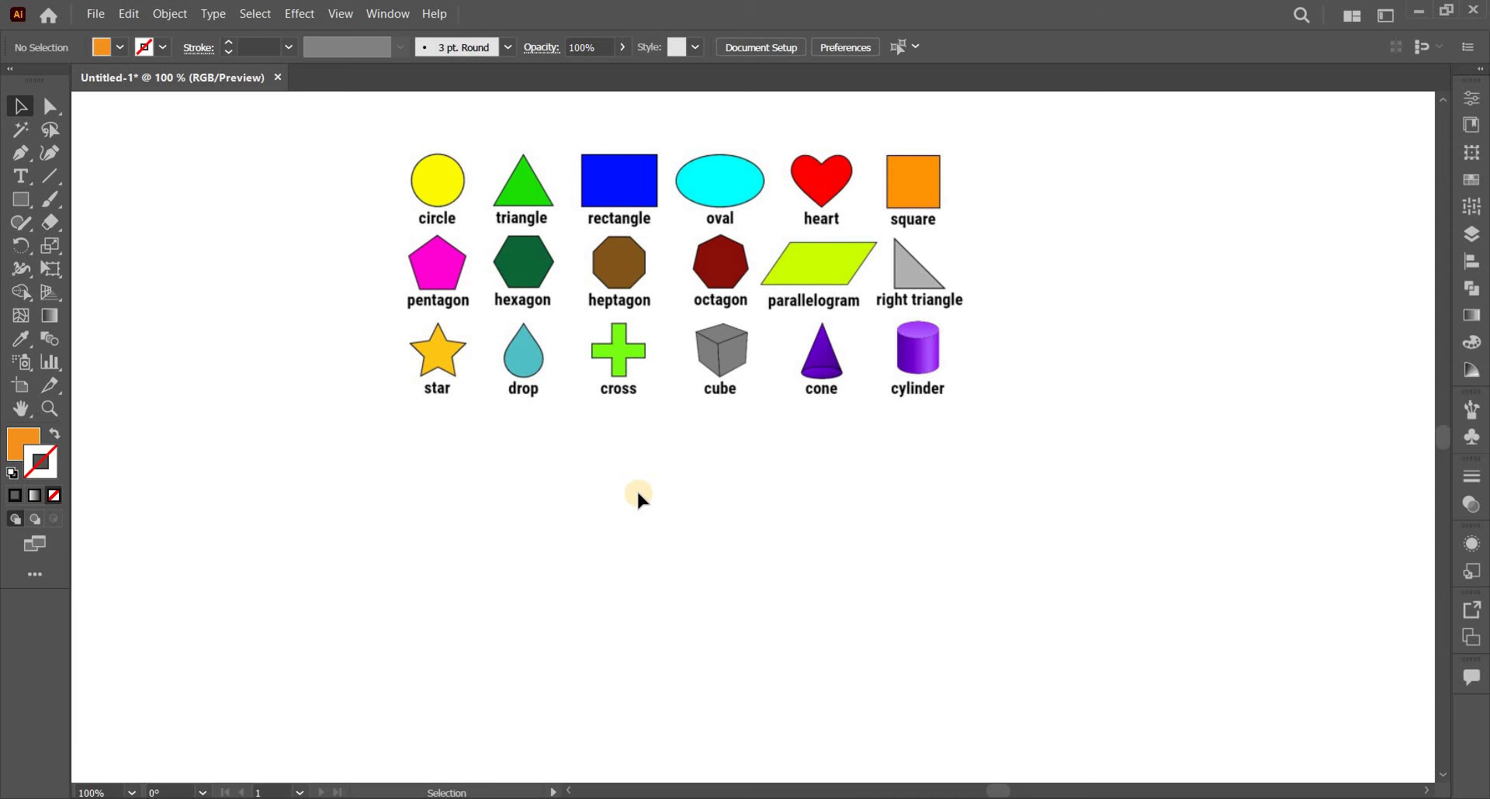
Step: Switch to the Shaper Tool with Shift+N and show its flyout of Pencil, Smooth, Path Eraser and Join
key("shift+n")
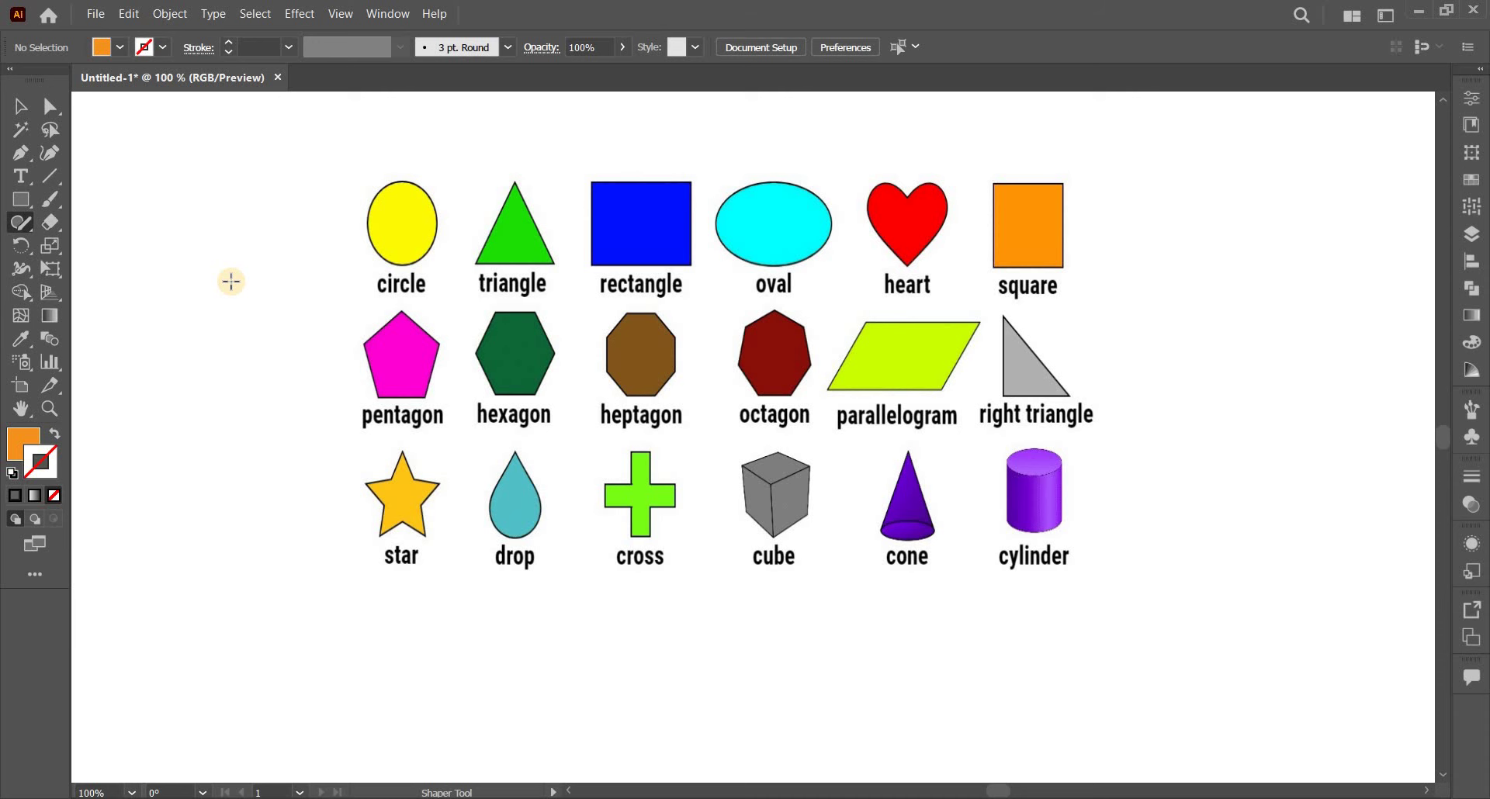
left_click_drag(19, 223, 109, 221)
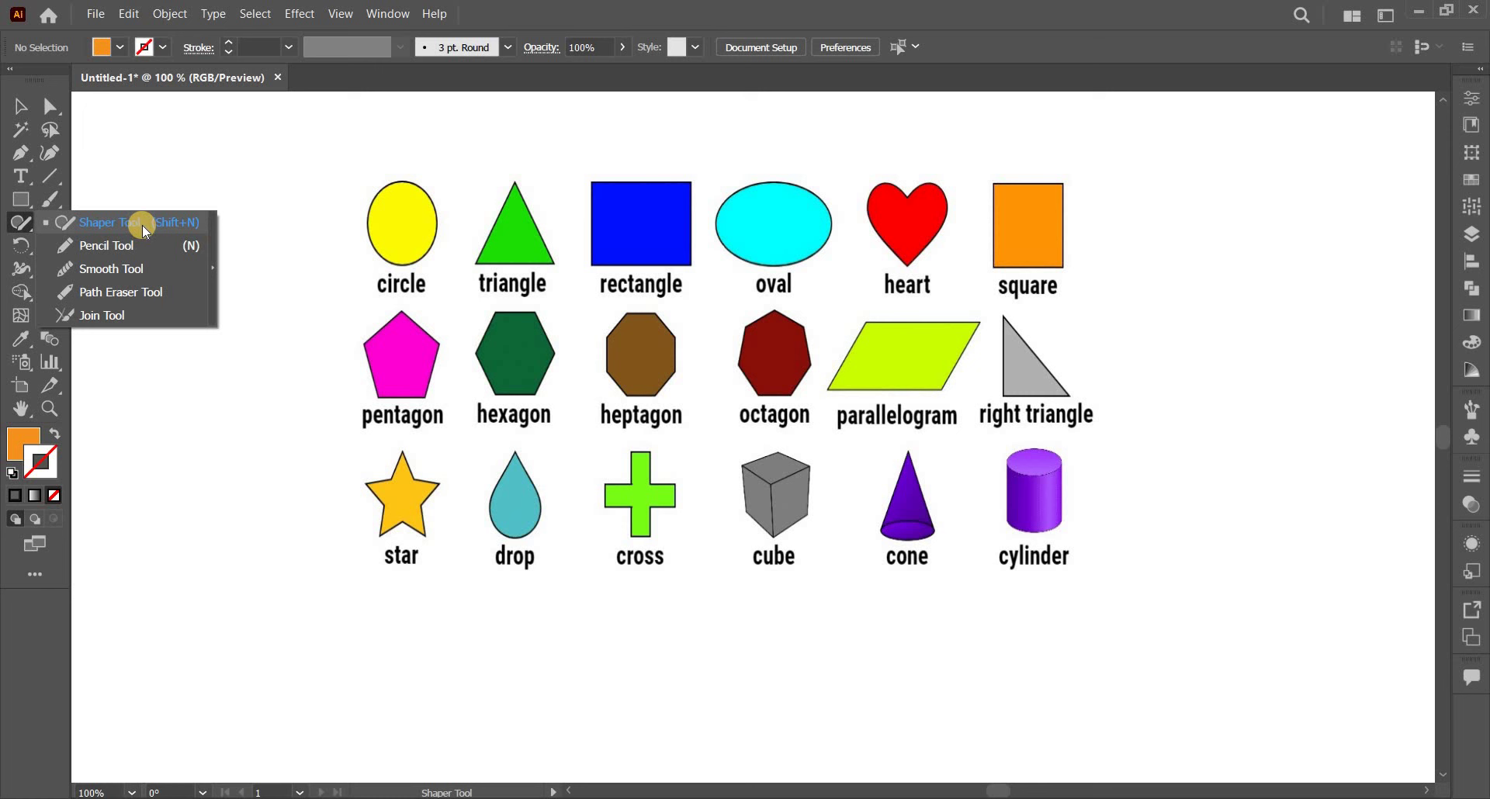
Step: Sketch Shaper outlines over the circle, triangle, rectangle, oval, heart and square, then select everything
left_click(141, 225)
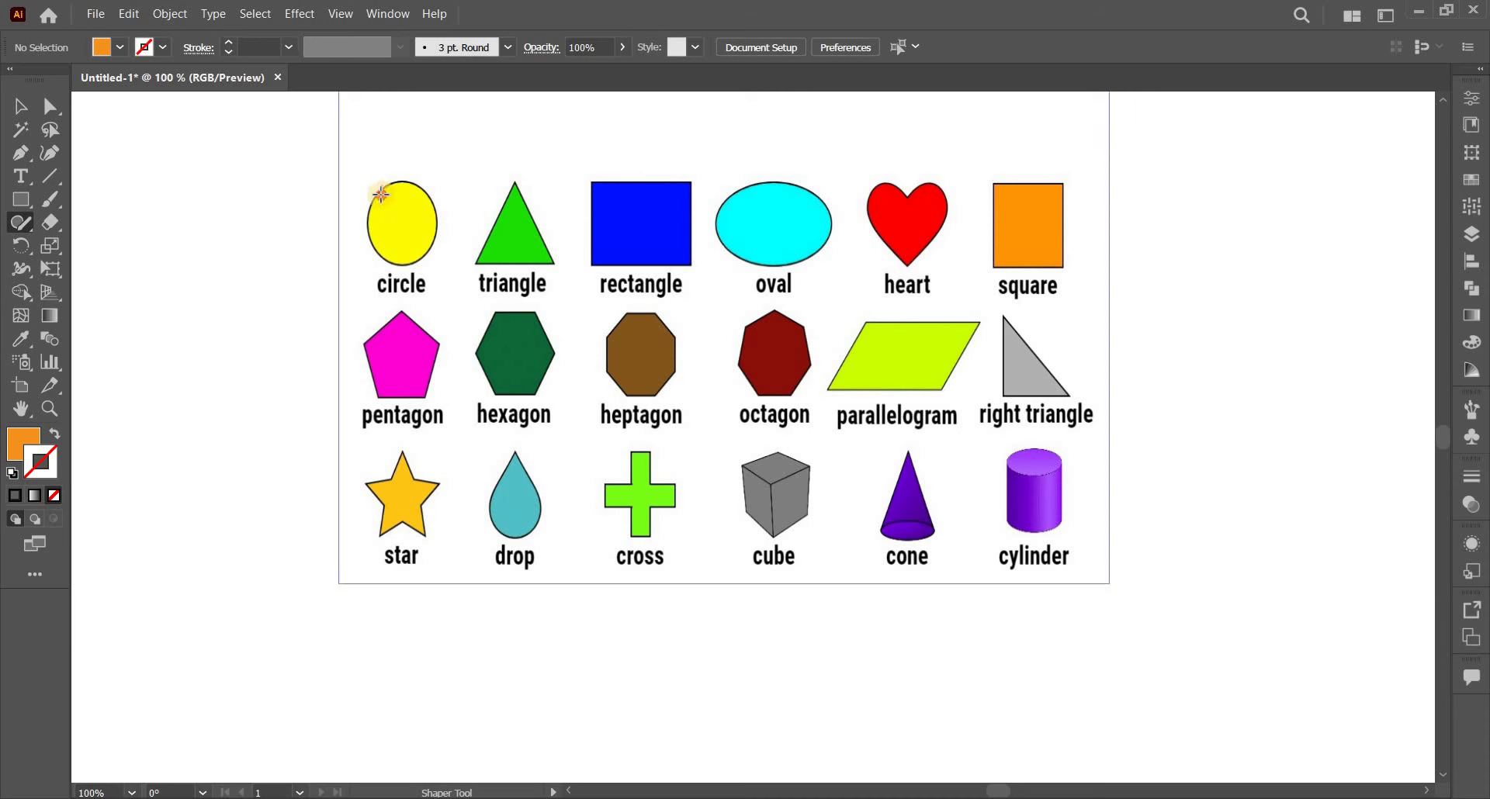
mouse_move(380, 194)
left_mouse_down()
mouse_move(403, 246)
mouse_move(398, 223)
left_mouse_up()
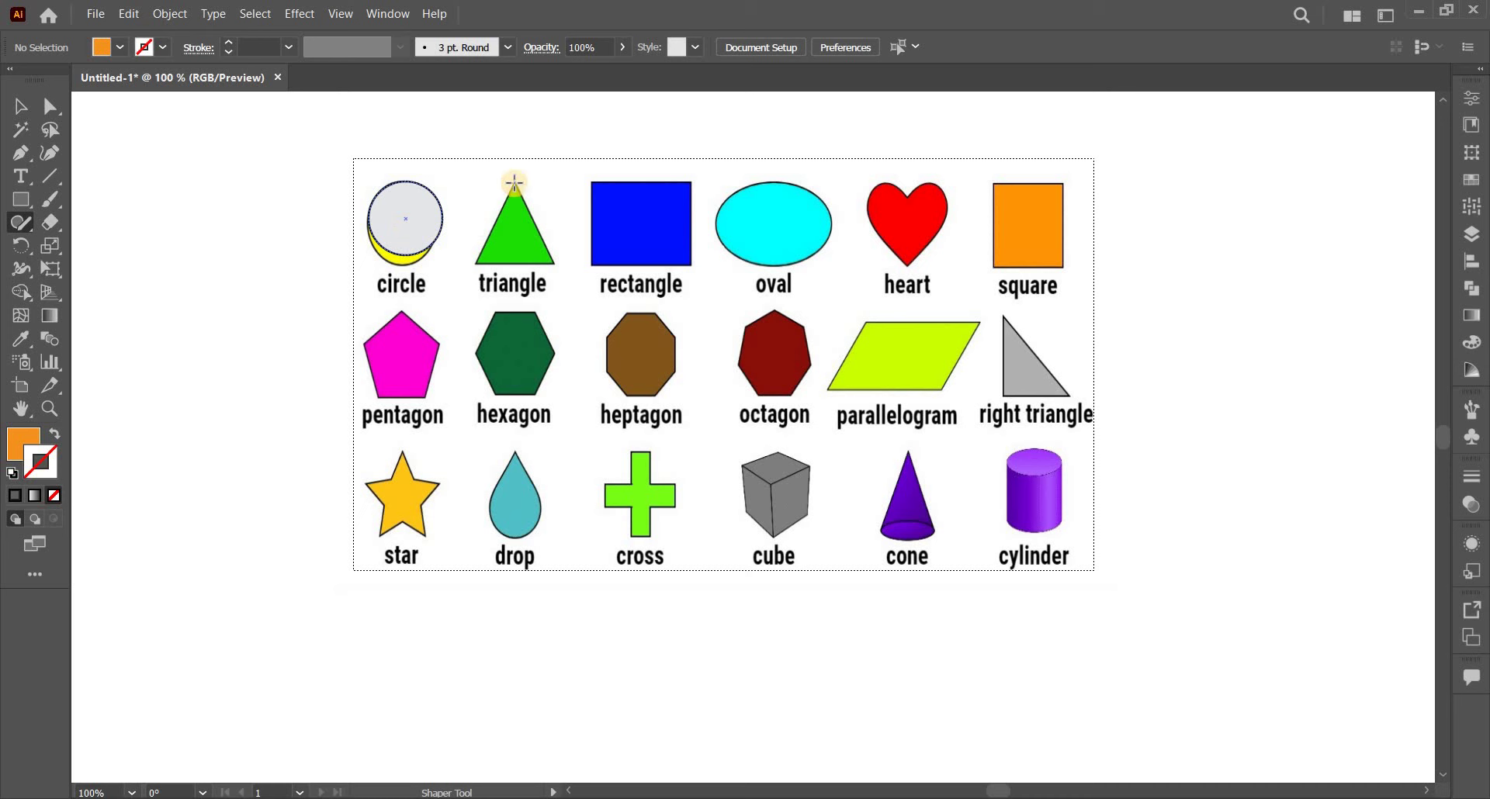
left_click_drag(513, 183, 515, 187)
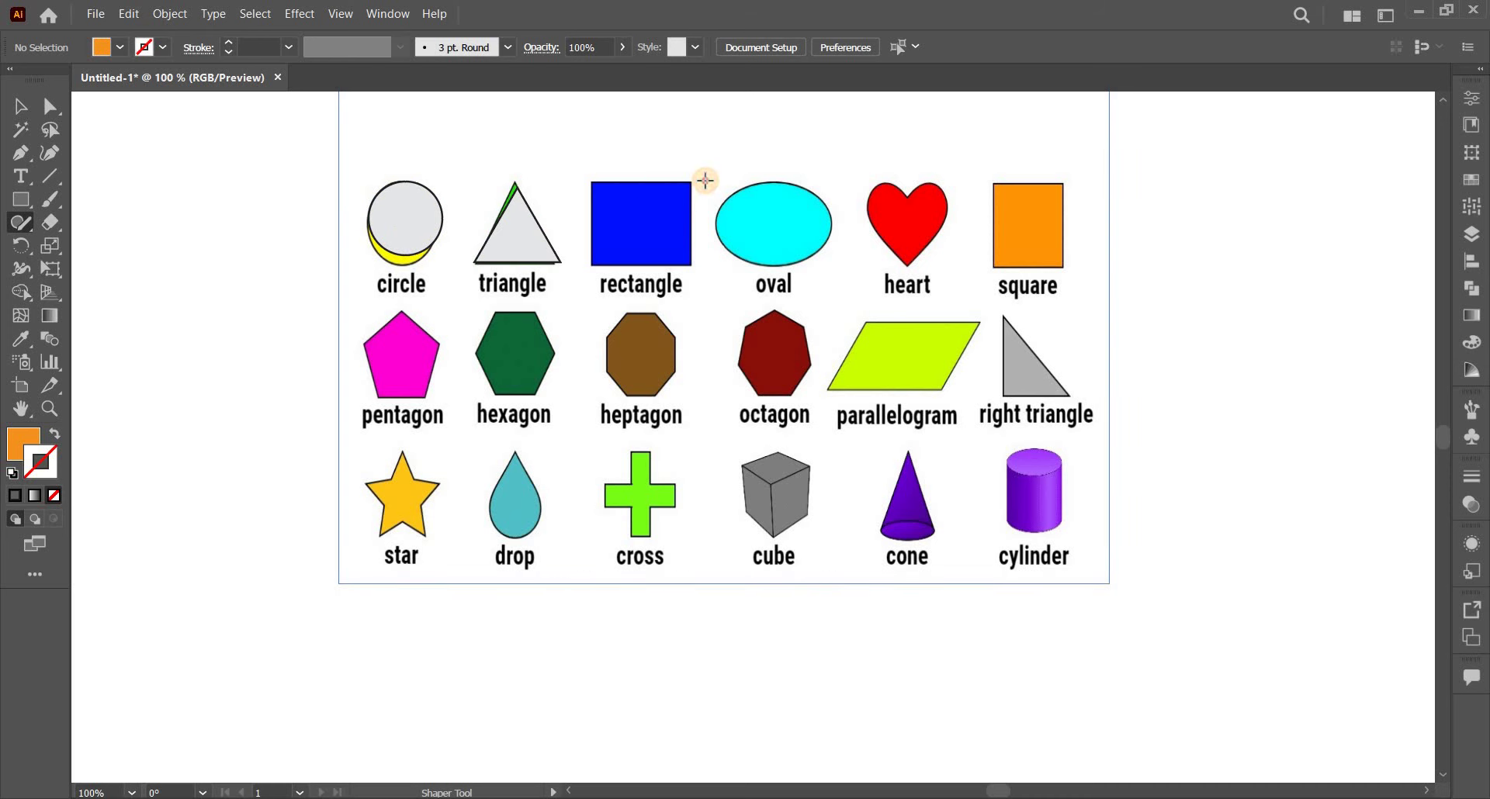
mouse_move(705, 181)
left_mouse_down()
mouse_move(600, 204)
mouse_move(598, 169)
left_mouse_up()
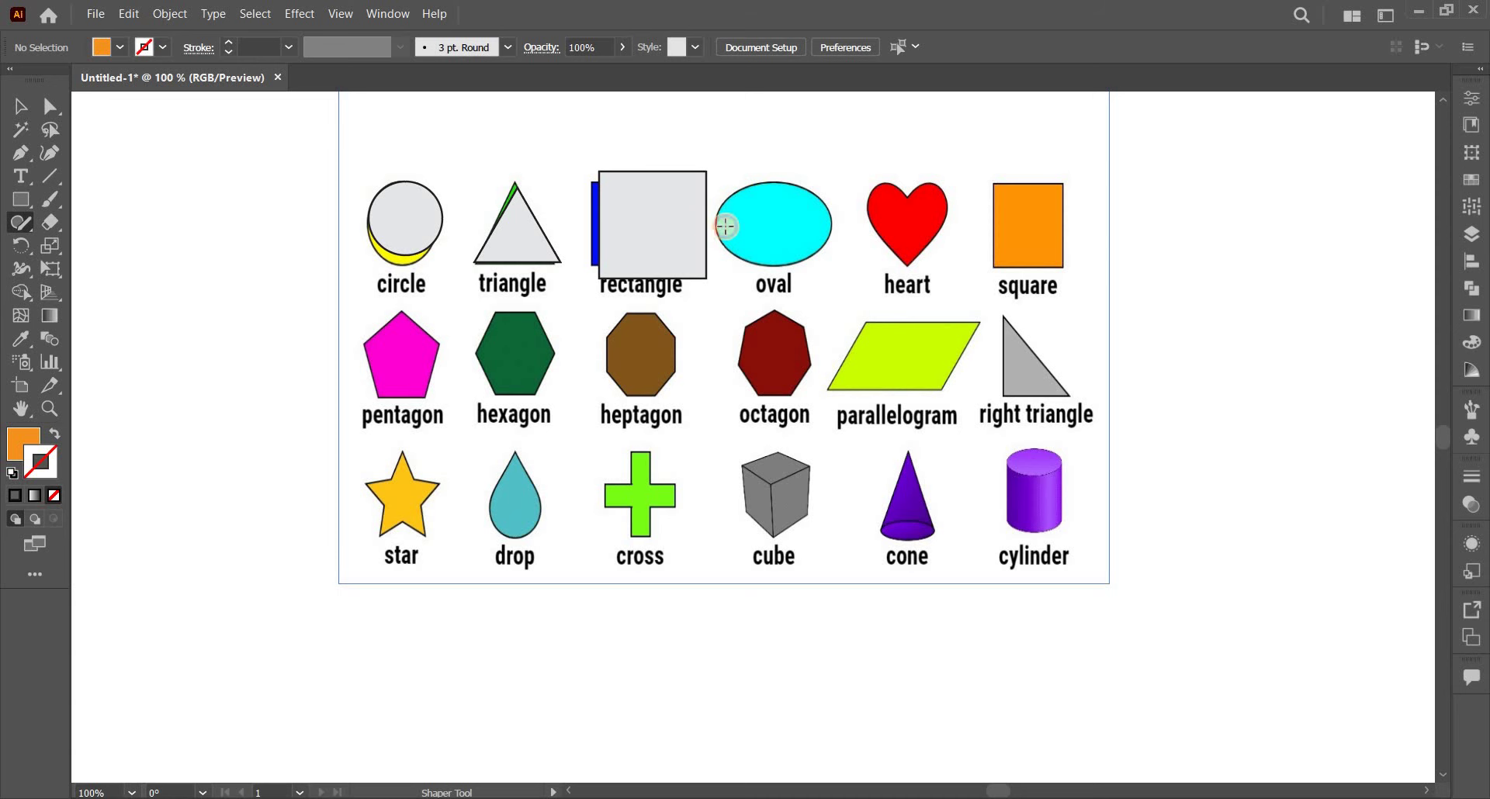
left_click_drag(725, 226, 767, 256)
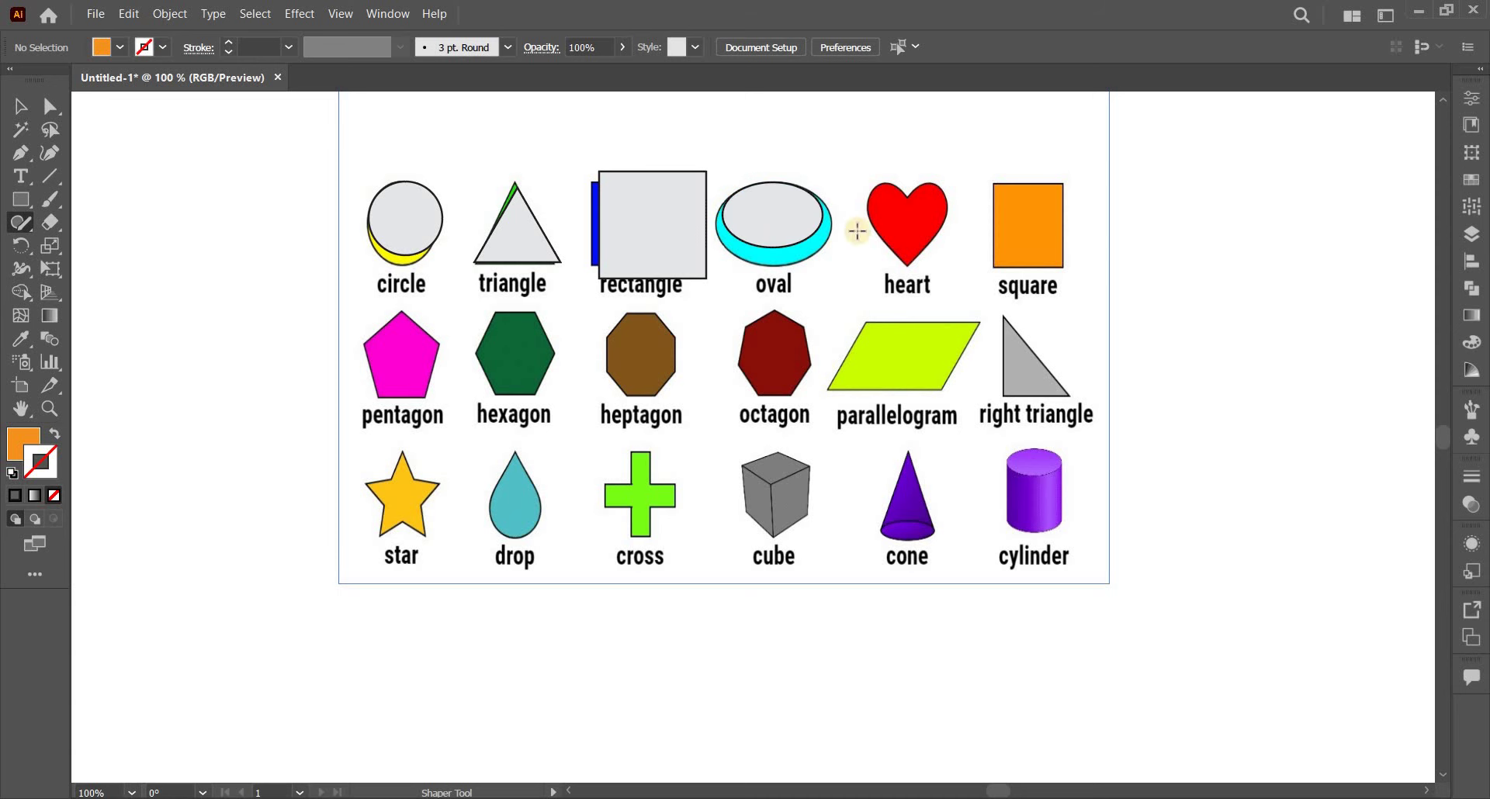
mouse_move(904, 186)
left_mouse_down()
mouse_move(927, 263)
mouse_move(981, 261)
left_mouse_up()
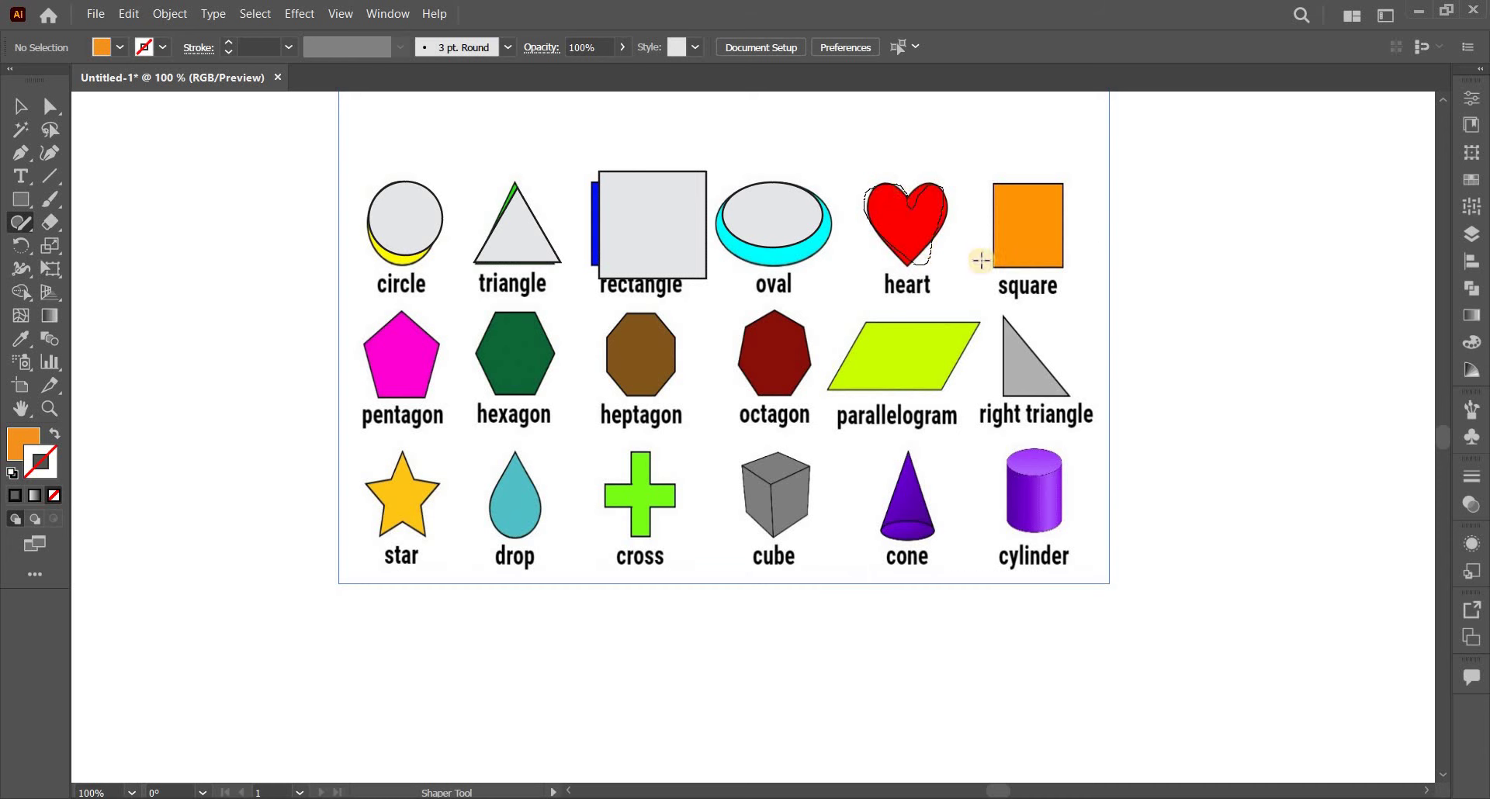
left_click_drag(990, 184, 963, 241)
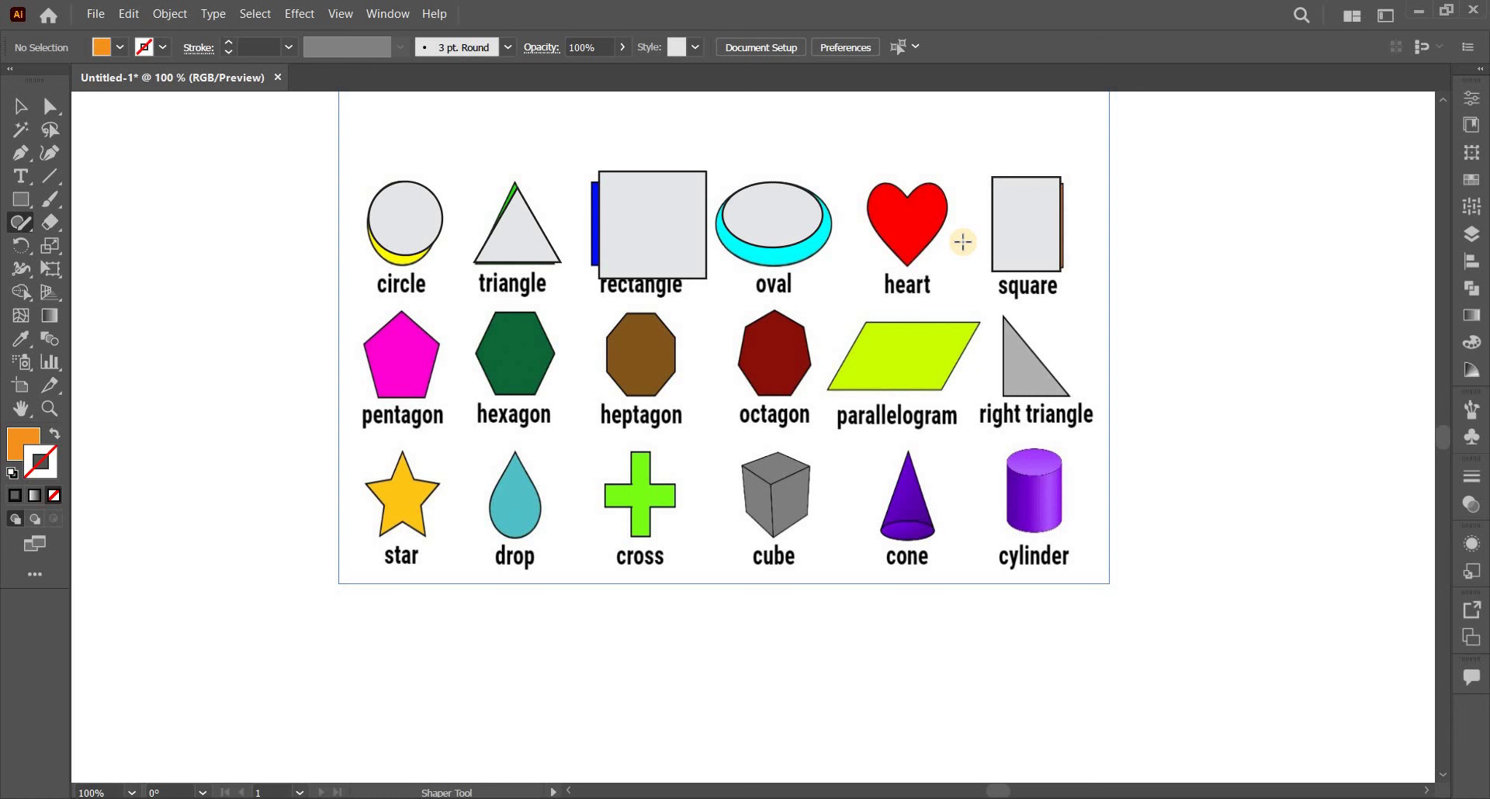
key("ctrl+a")
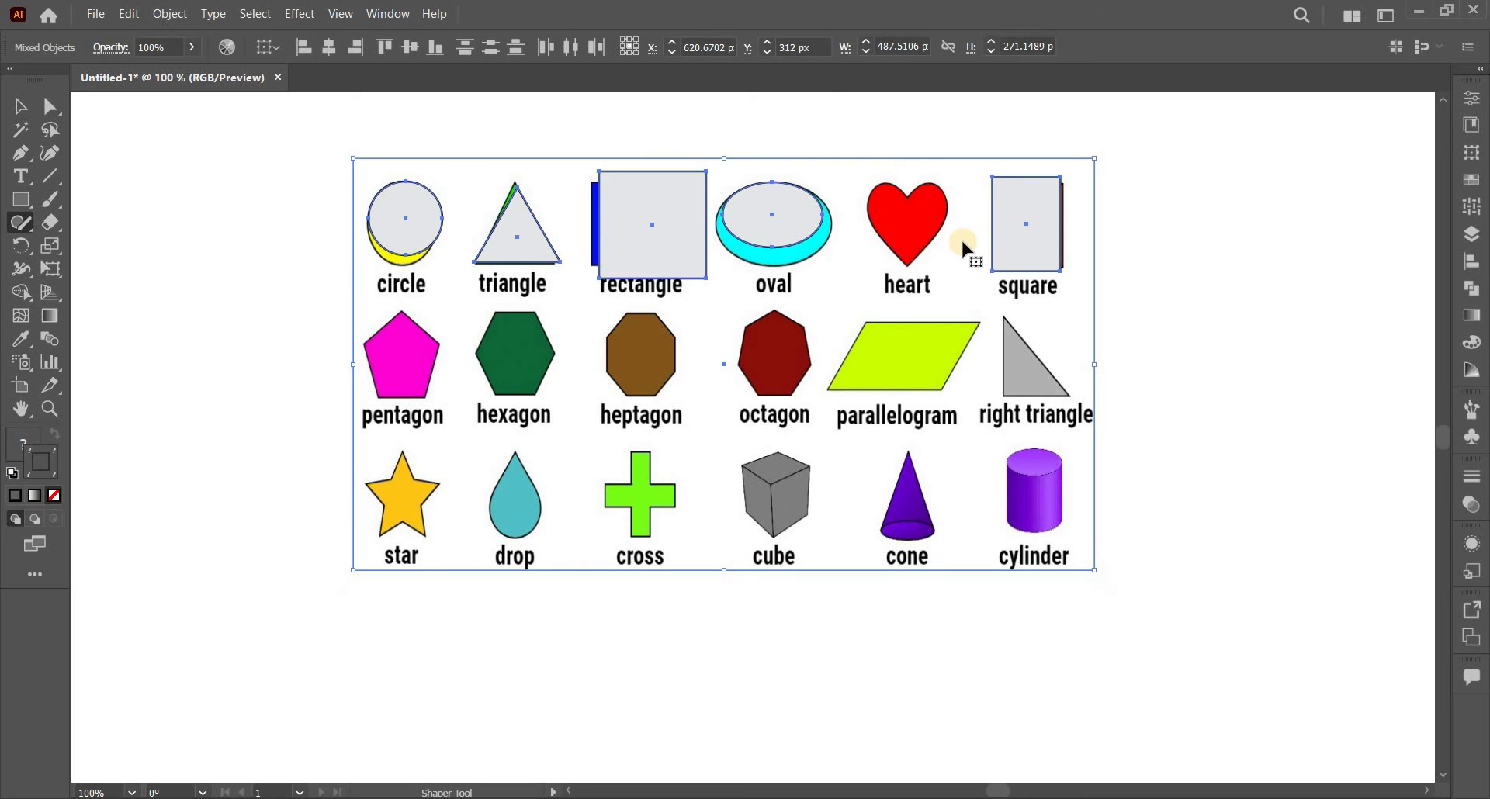
Step: Delete all artwork, then sketch a grey square and a circle overlapping its right edge
key("Delete")
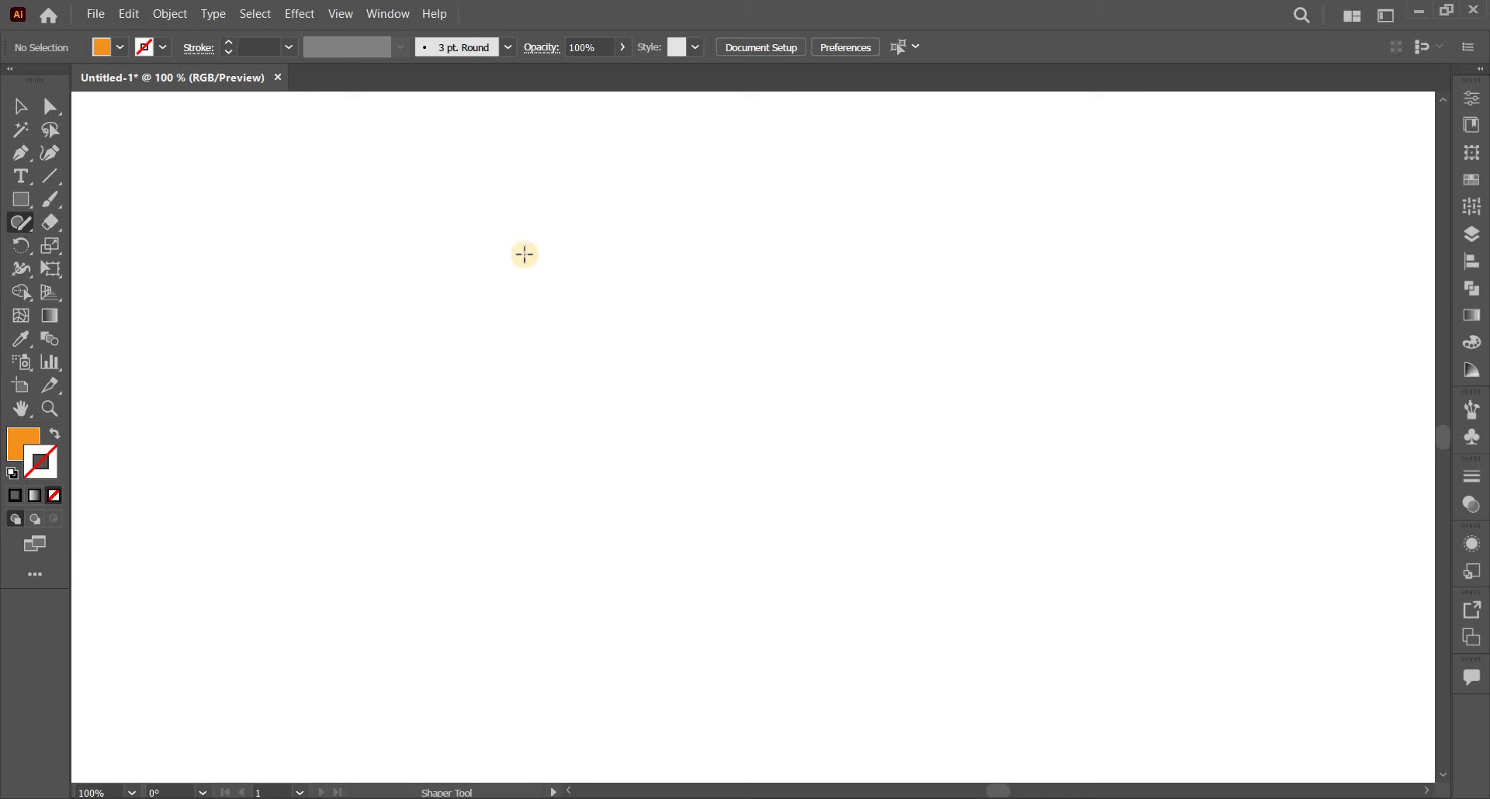
left_click_drag(510, 248, 752, 375)
left_click_drag(532, 390, 600, 369)
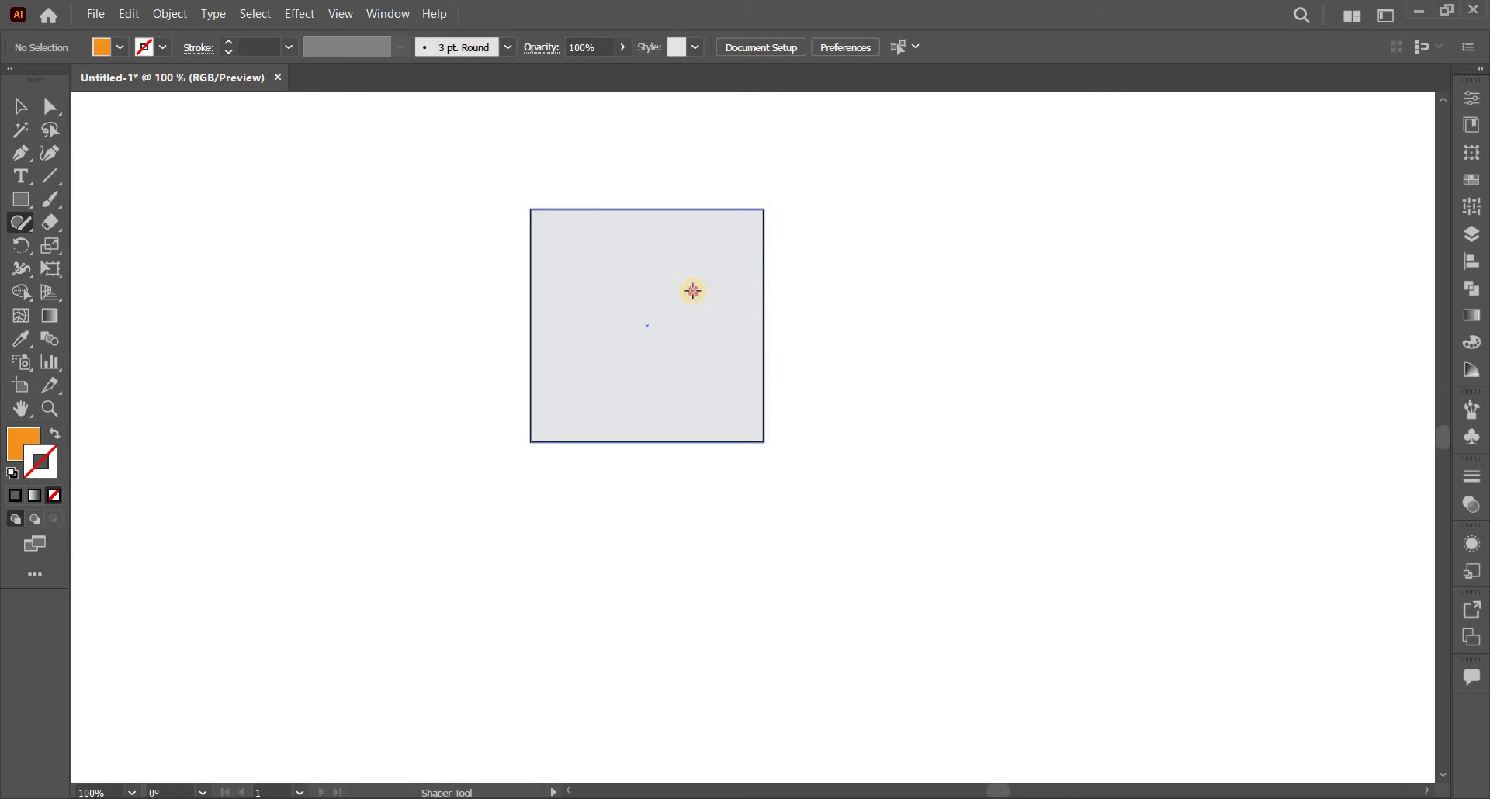
mouse_move(720, 370)
left_mouse_down()
mouse_move(808, 268)
mouse_move(725, 356)
left_mouse_up()
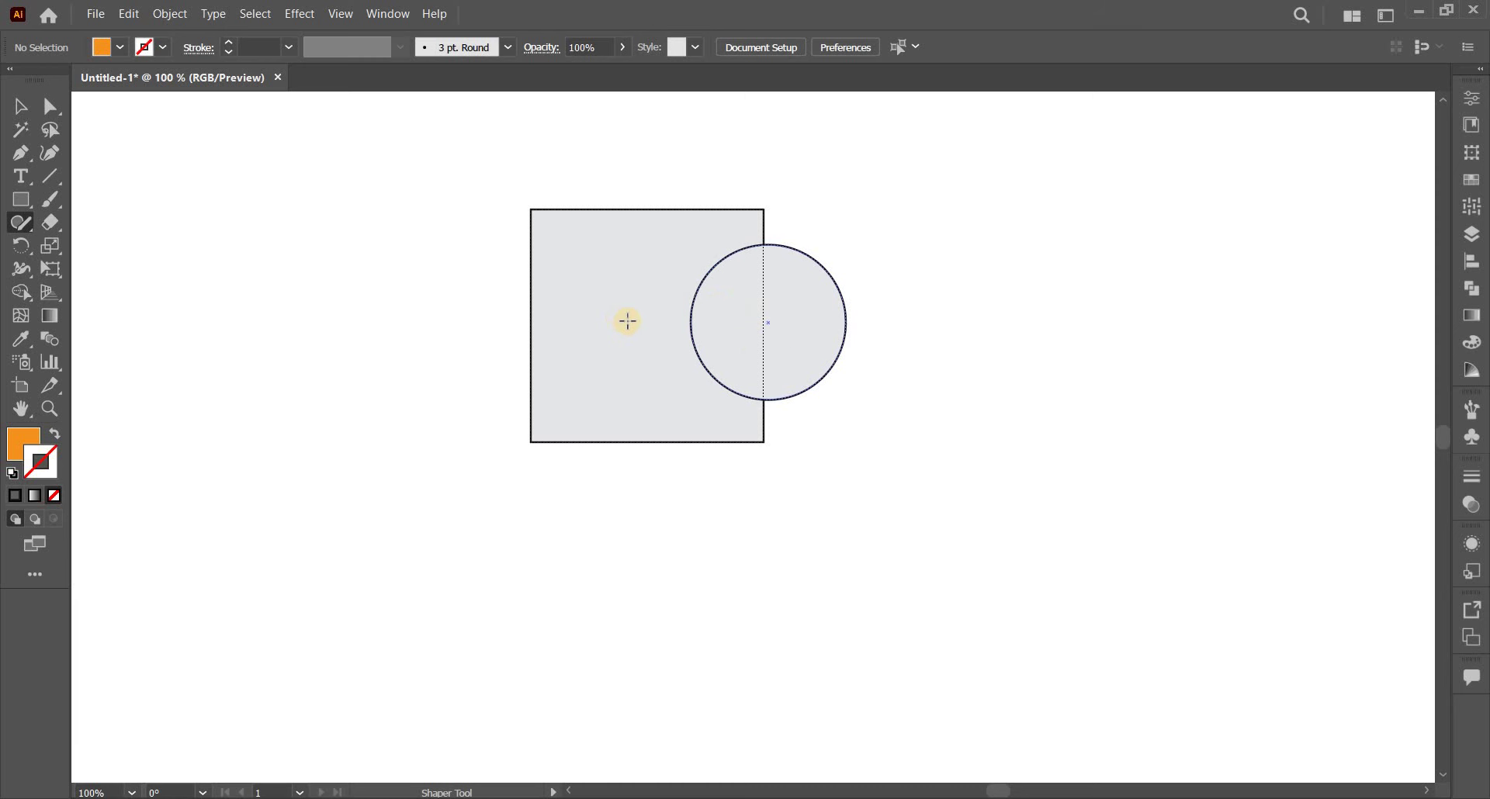
Step: Scribble over the overlap and outer circle to cut a semicircular notch in the square
left_click_drag(646, 311, 733, 313)
left_click_drag(733, 313, 733, 315)
mouse_move(737, 316)
left_mouse_down()
mouse_move(906, 290)
mouse_move(771, 293)
left_mouse_up()
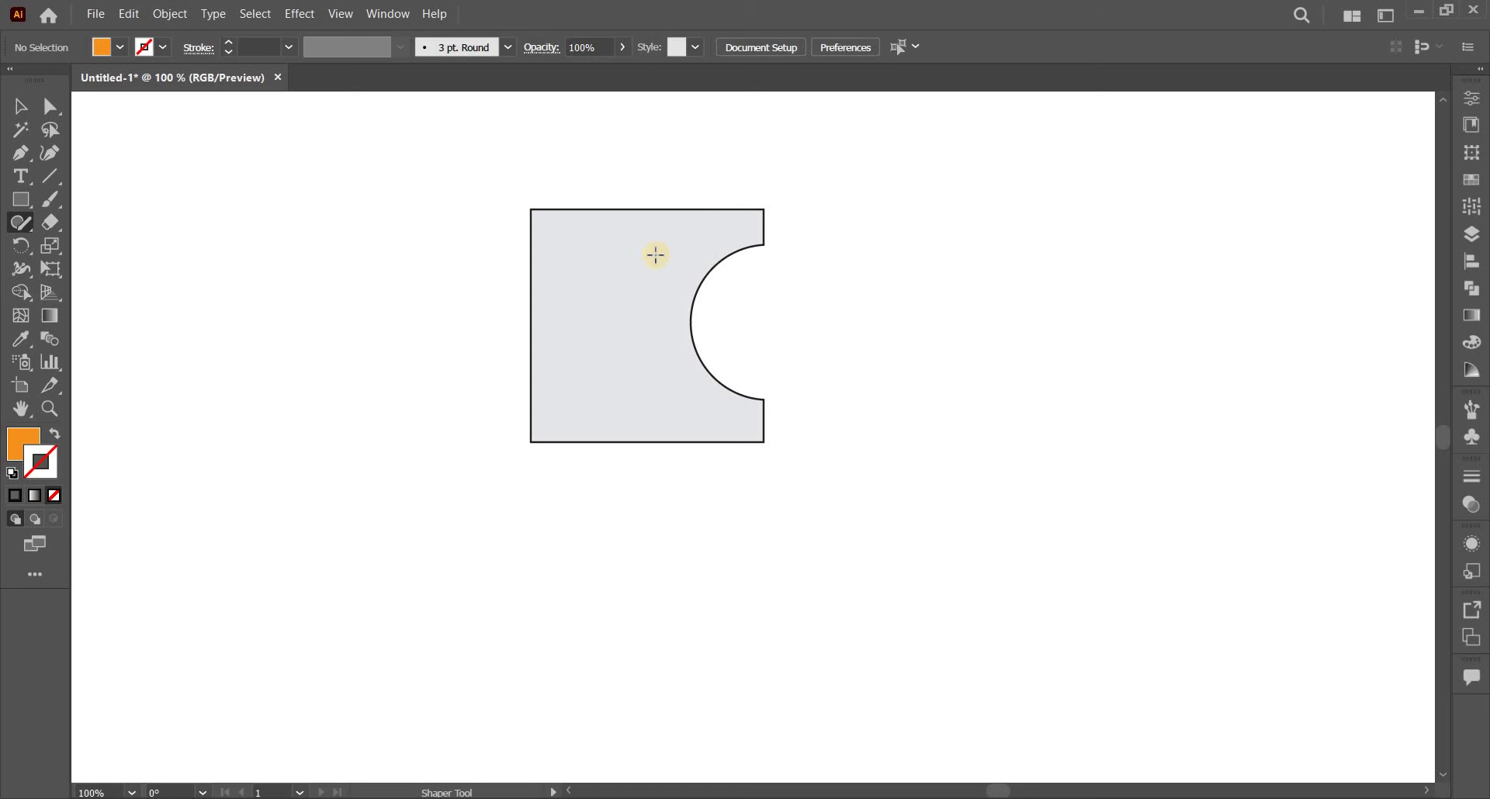
Step: Select the notched shape's Shaper Group and enter construction mode to show the hidden circle
left_click(616, 282)
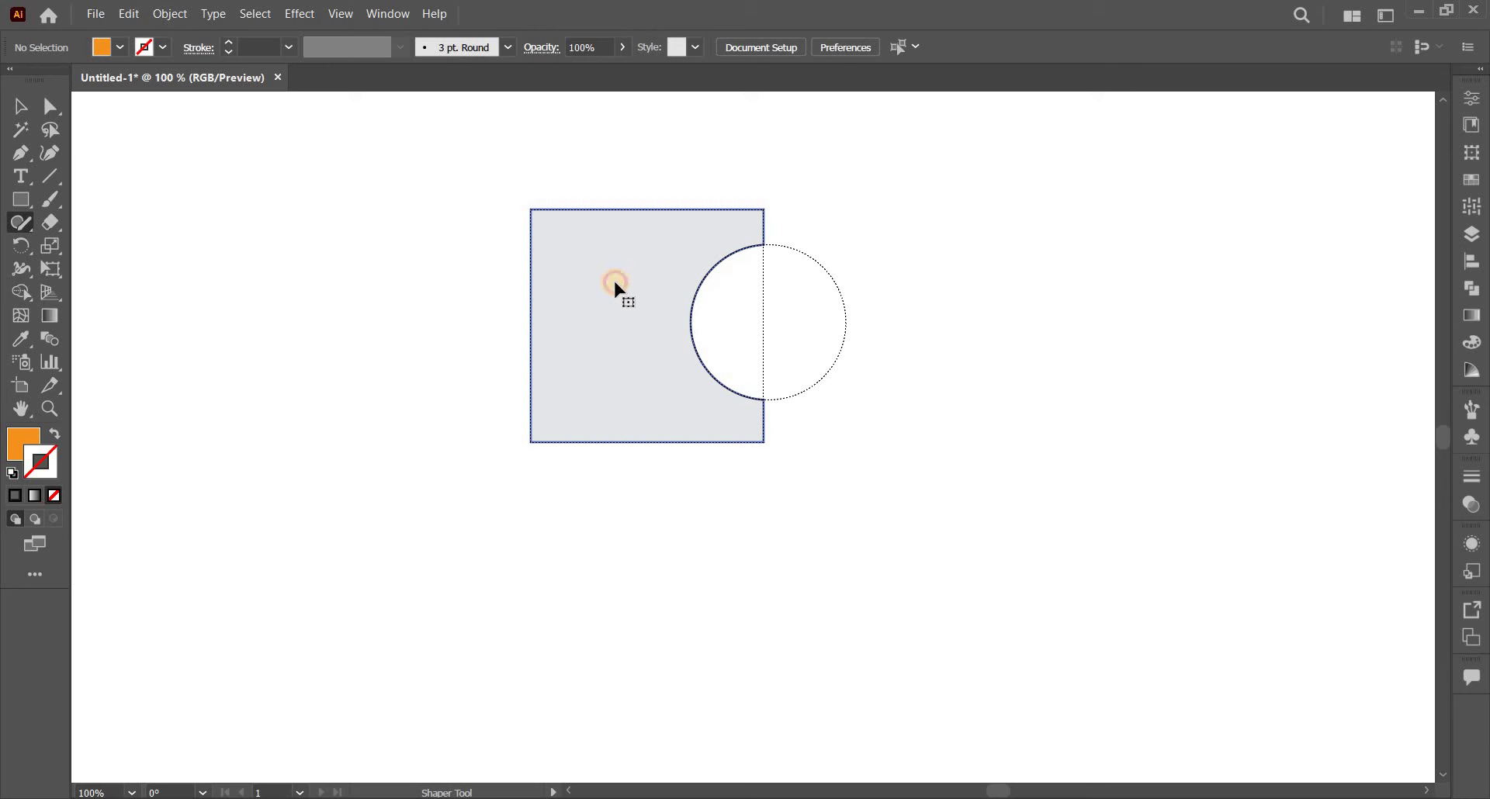
left_click(615, 283)
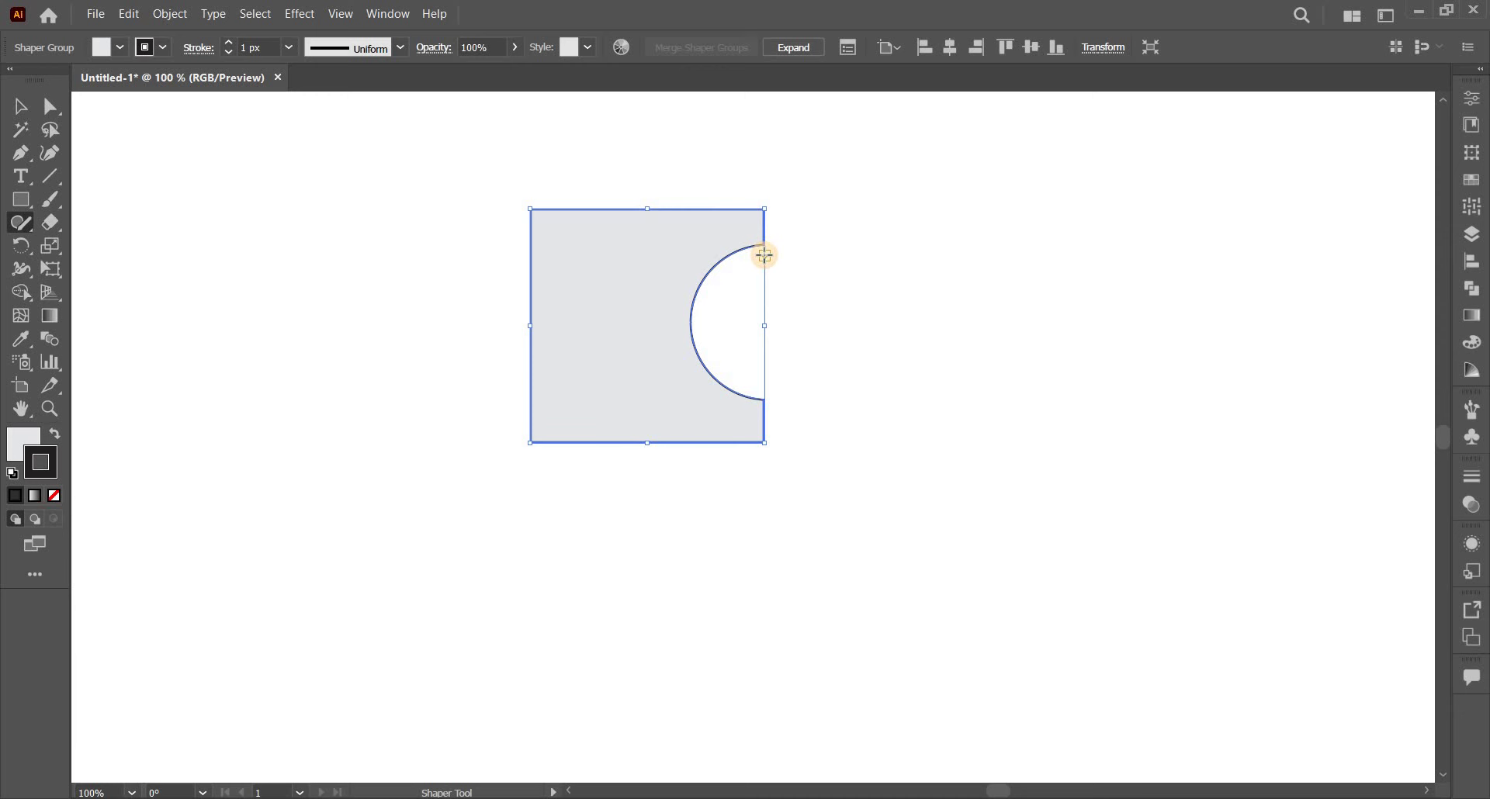
left_click(765, 257)
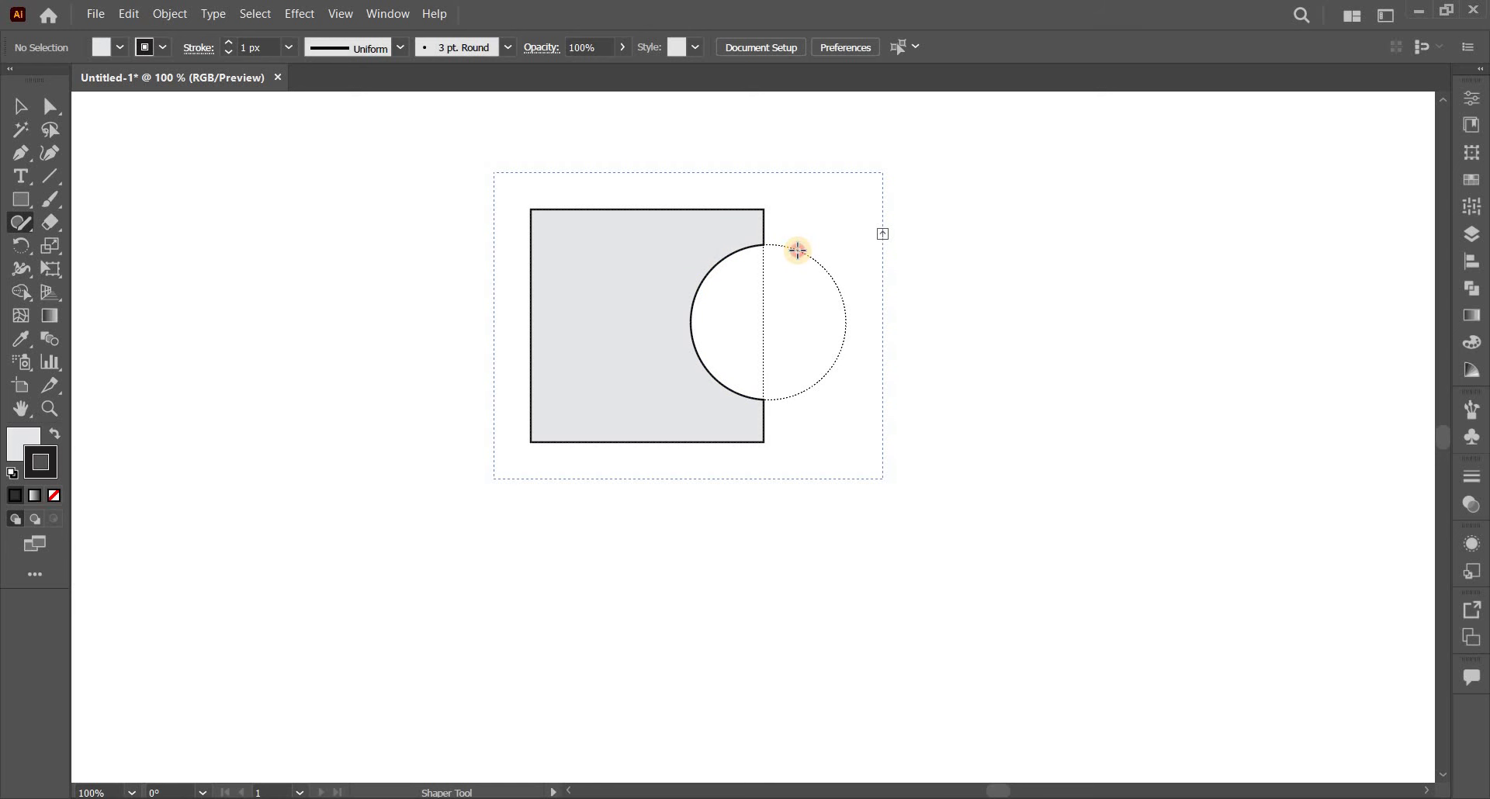
Step: Shrink the cutting circle slightly and drag it to the middle of the square's top edge
left_click(798, 250)
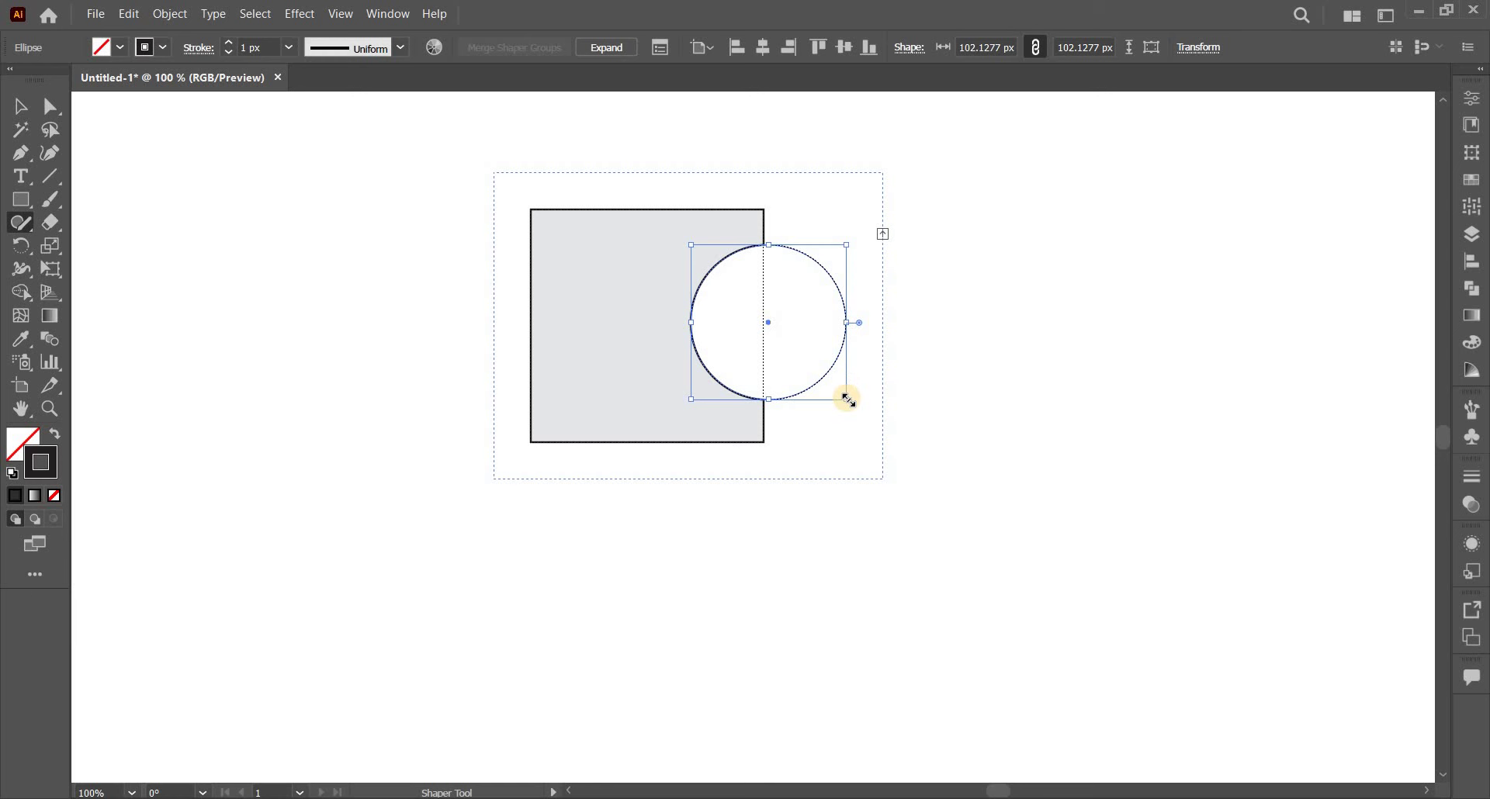
mouse_move(848, 399)
left_mouse_down()
mouse_move(804, 372)
mouse_move(846, 386)
left_mouse_up()
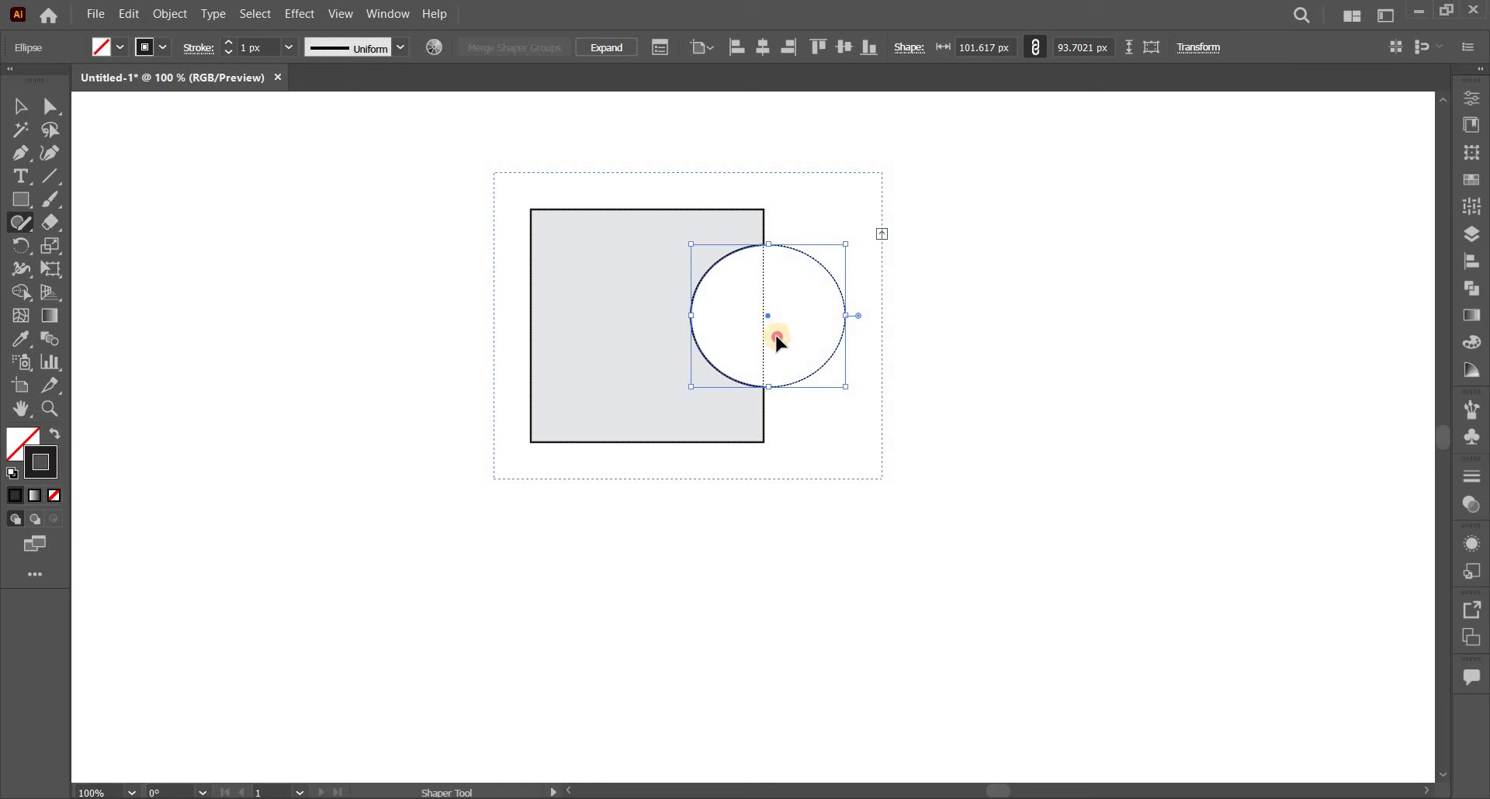
mouse_move(767, 315)
left_mouse_down()
mouse_move(869, 366)
mouse_move(1041, 408)
left_mouse_up()
key("ctrl+z")
mouse_move(766, 313)
left_mouse_down()
mouse_move(701, 280)
mouse_move(748, 261)
mouse_move(743, 246)
left_mouse_up()
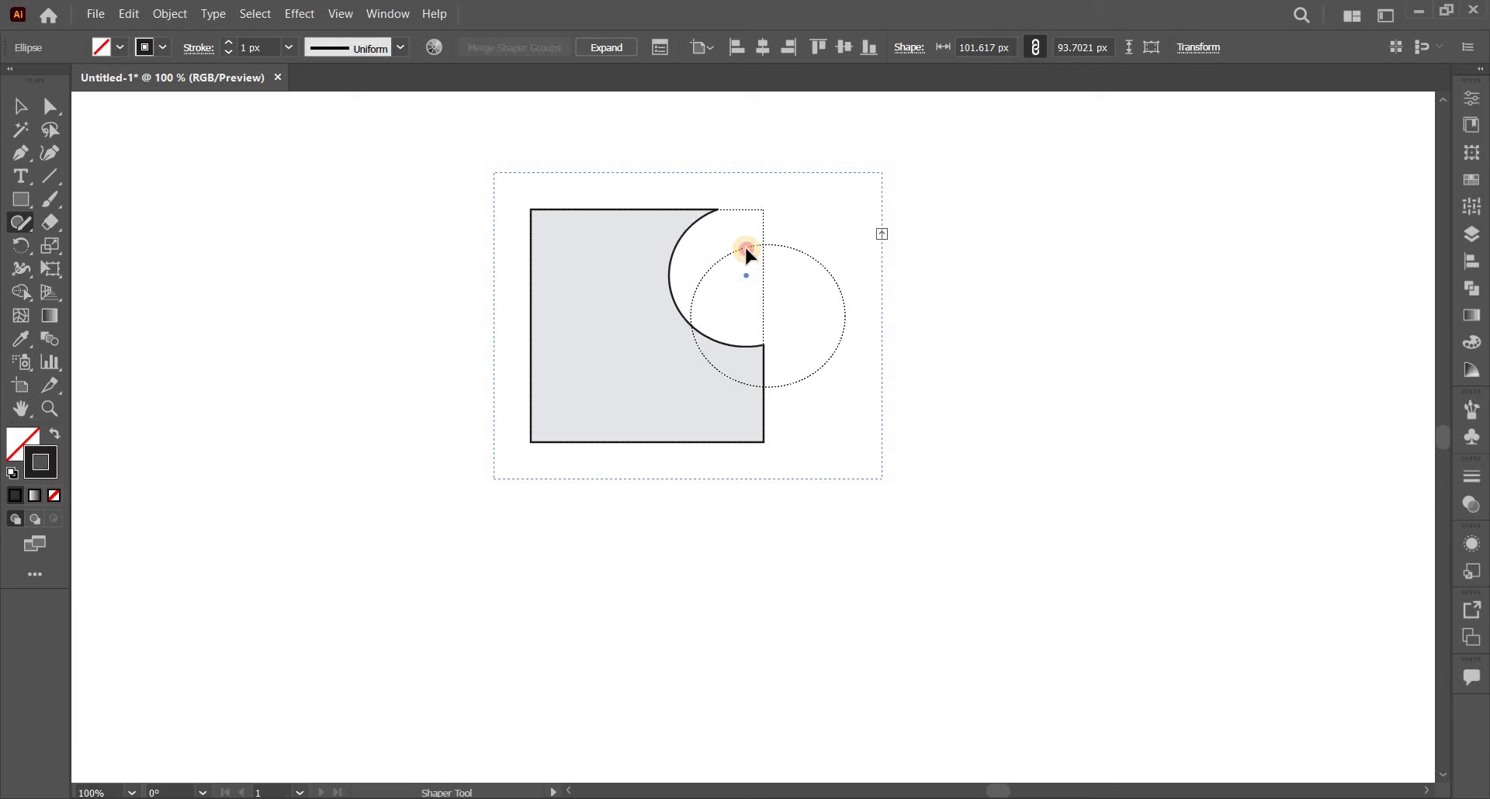
left_click_drag(641, 266, 652, 249)
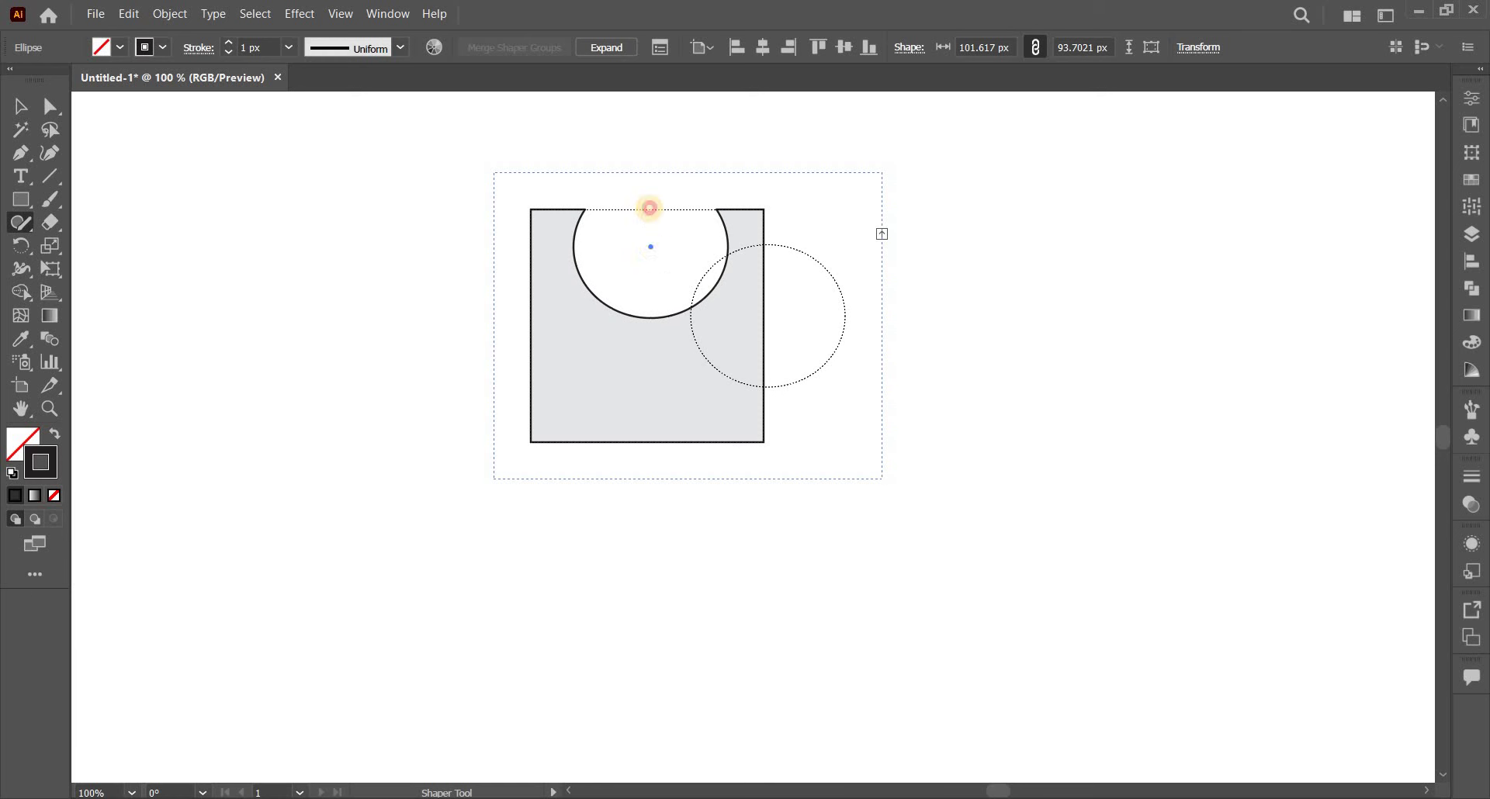
left_click_drag(649, 207, 644, 211)
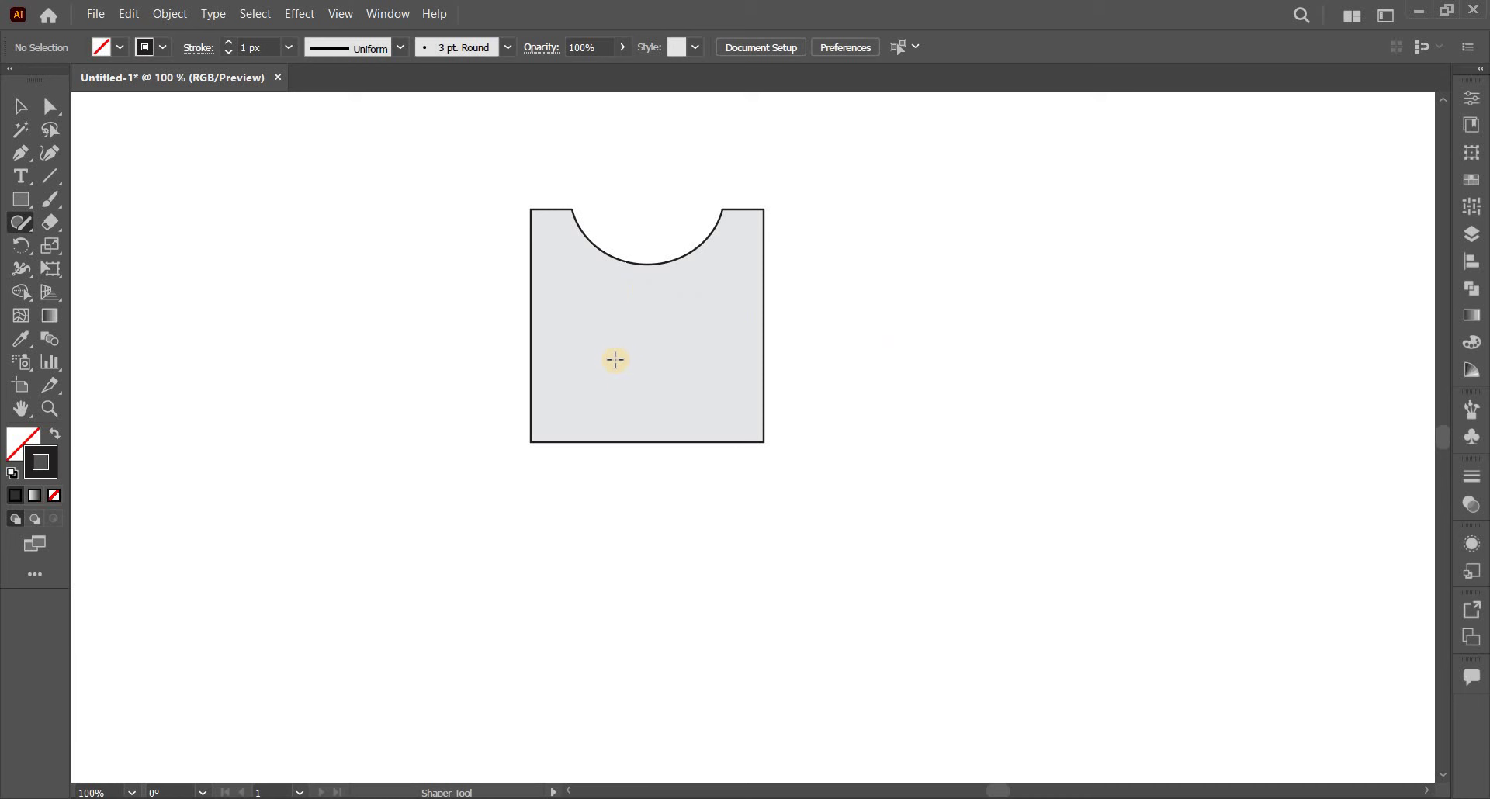
Step: Select the whole notched shape, fill it with red, then delete it
left_click(615, 362)
left_click(21, 106)
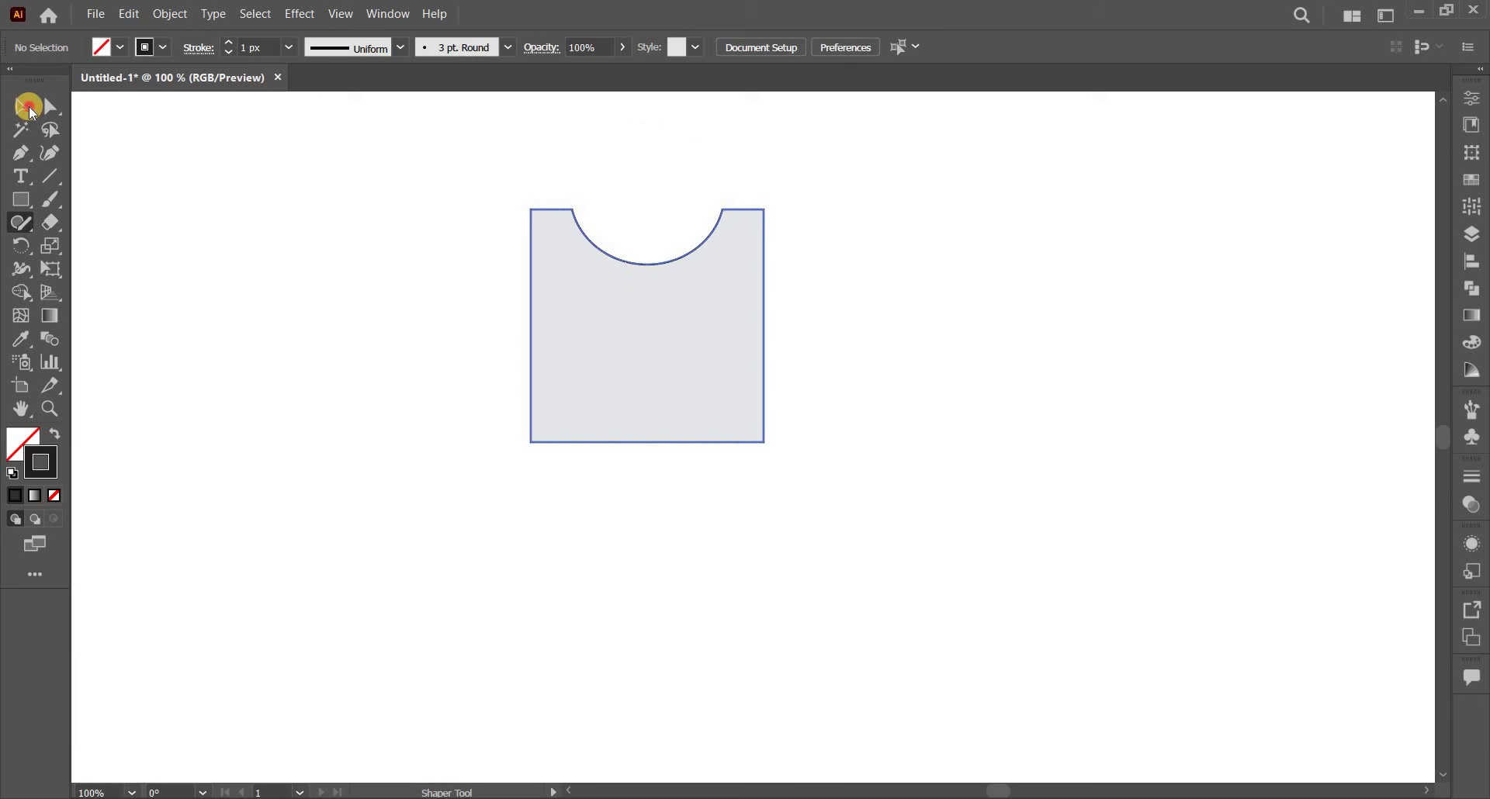
left_click_drag(494, 249, 581, 442)
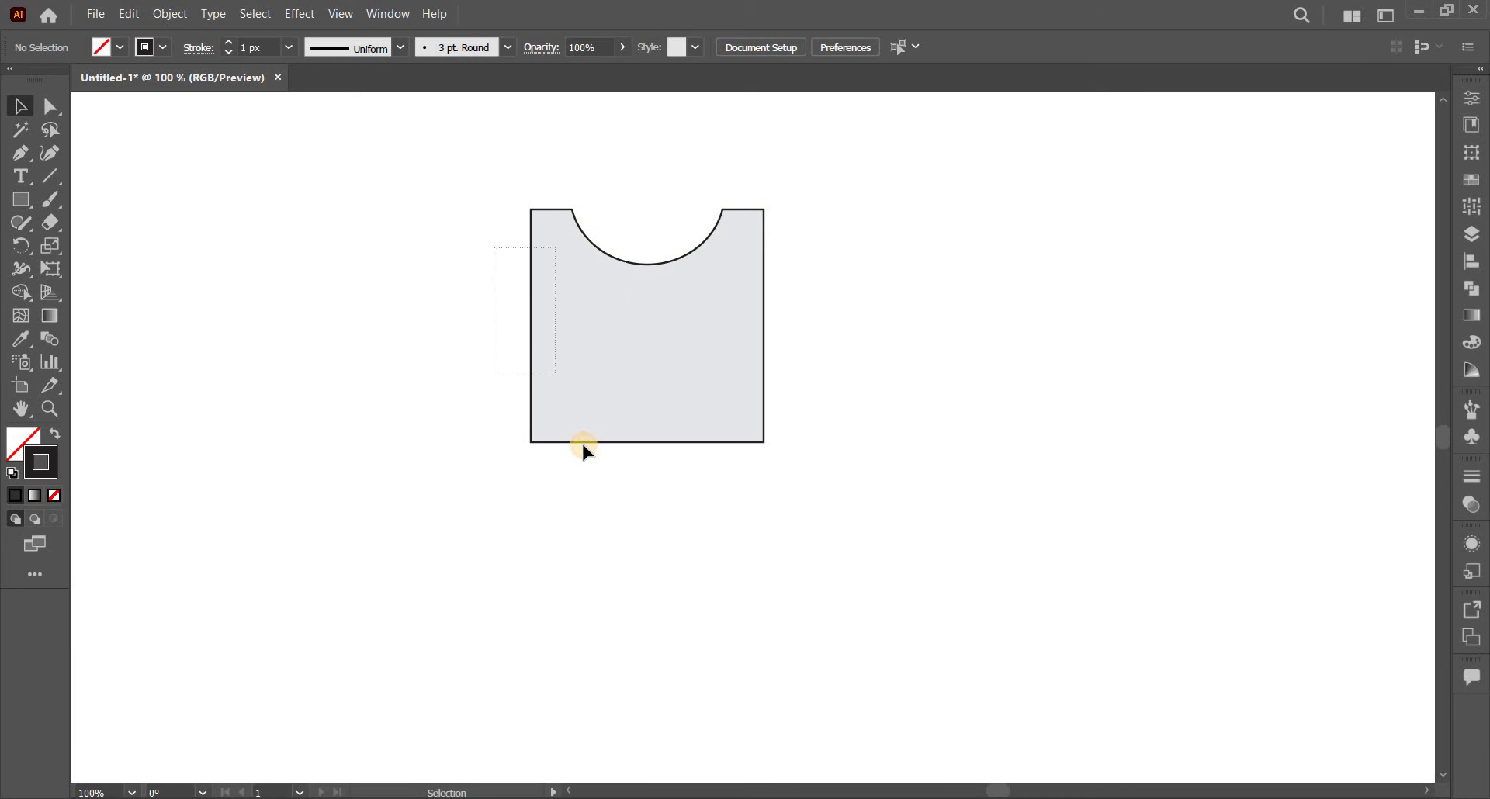
left_click(120, 48)
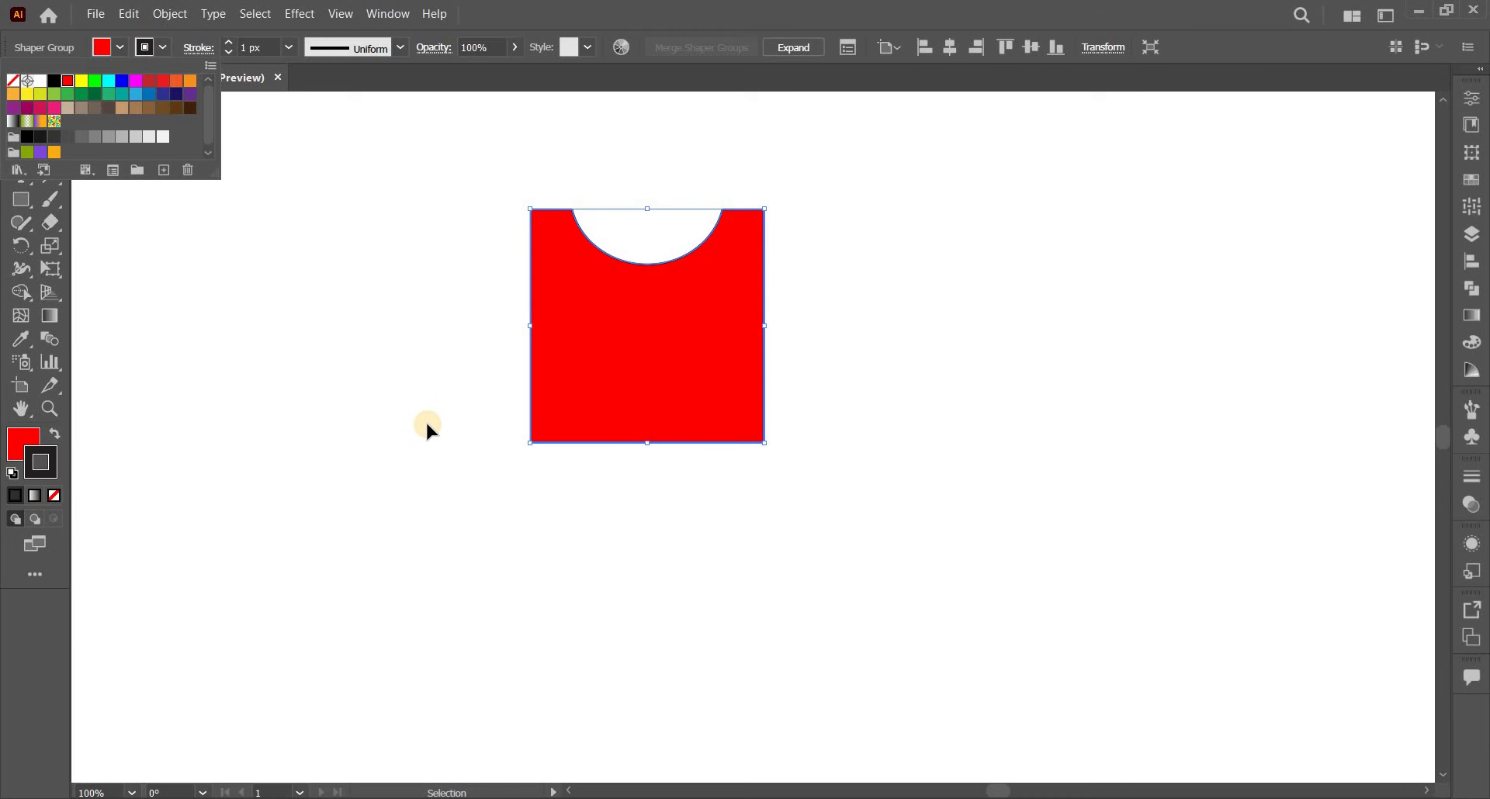
left_click(427, 424)
left_click(421, 434)
left_click(672, 453)
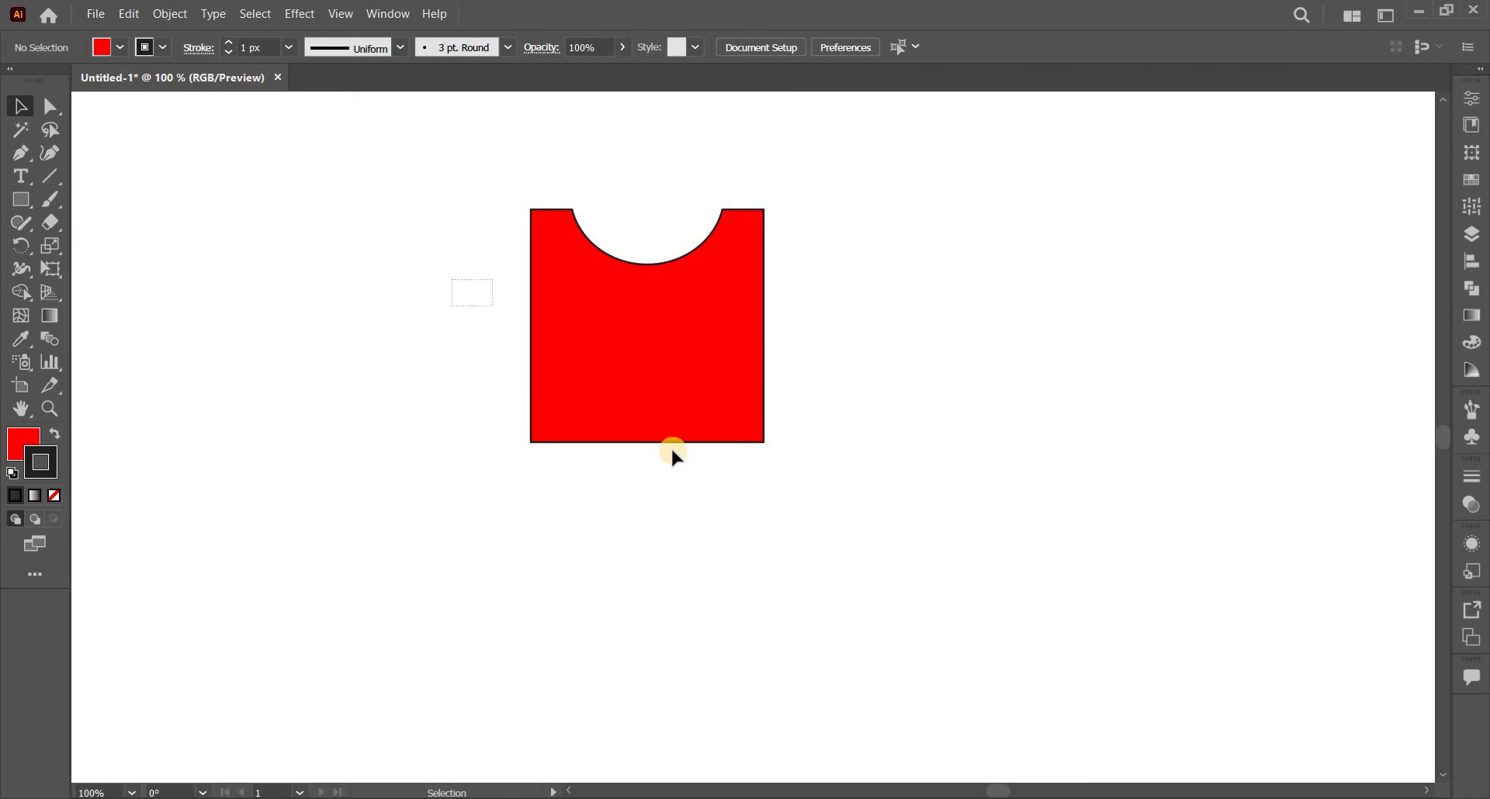
key("Delete")
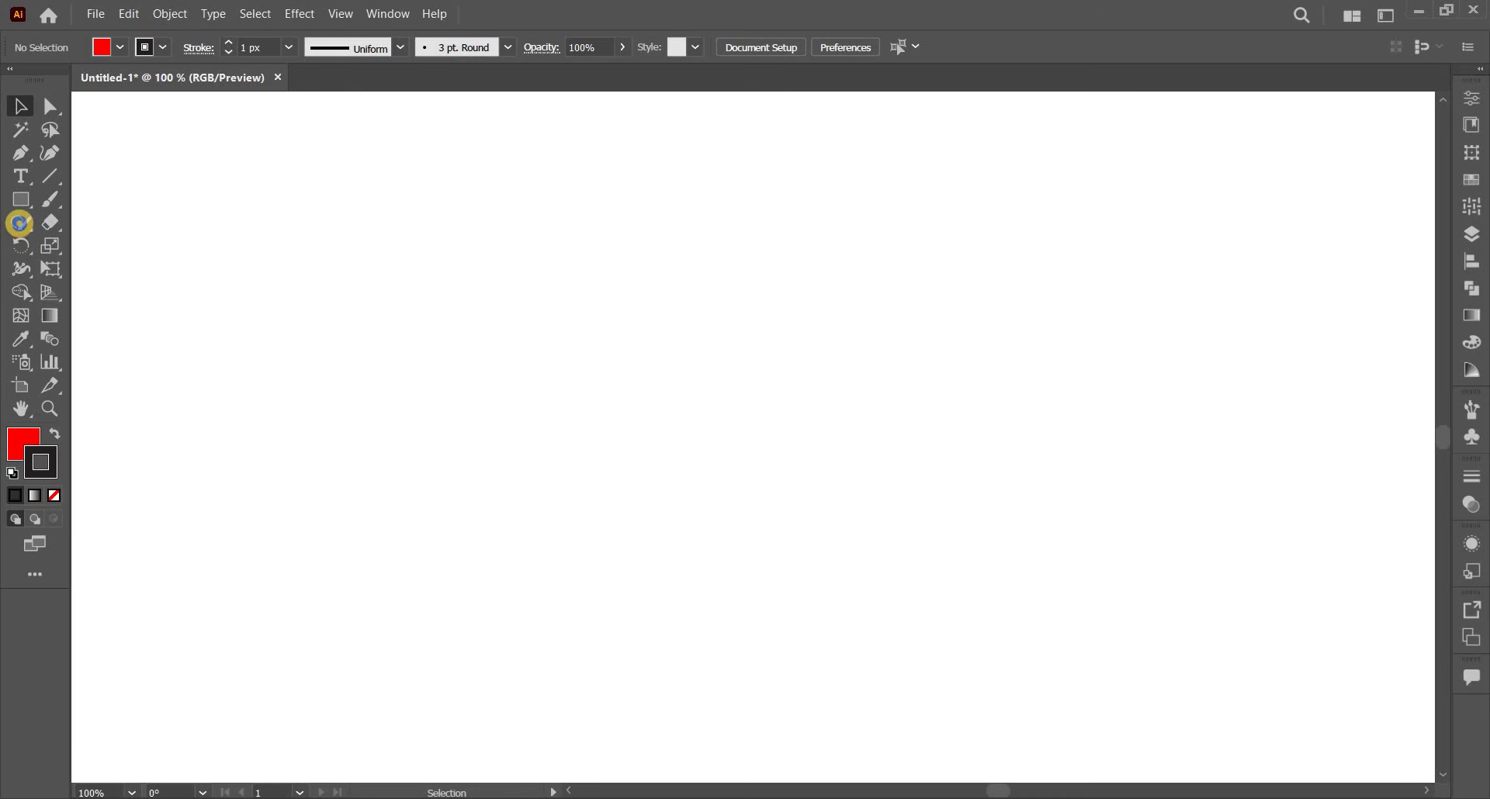
Step: Switch to the Pencil tool and draw a long zigzag line across the artboard
left_click_drag(20, 223, 125, 229)
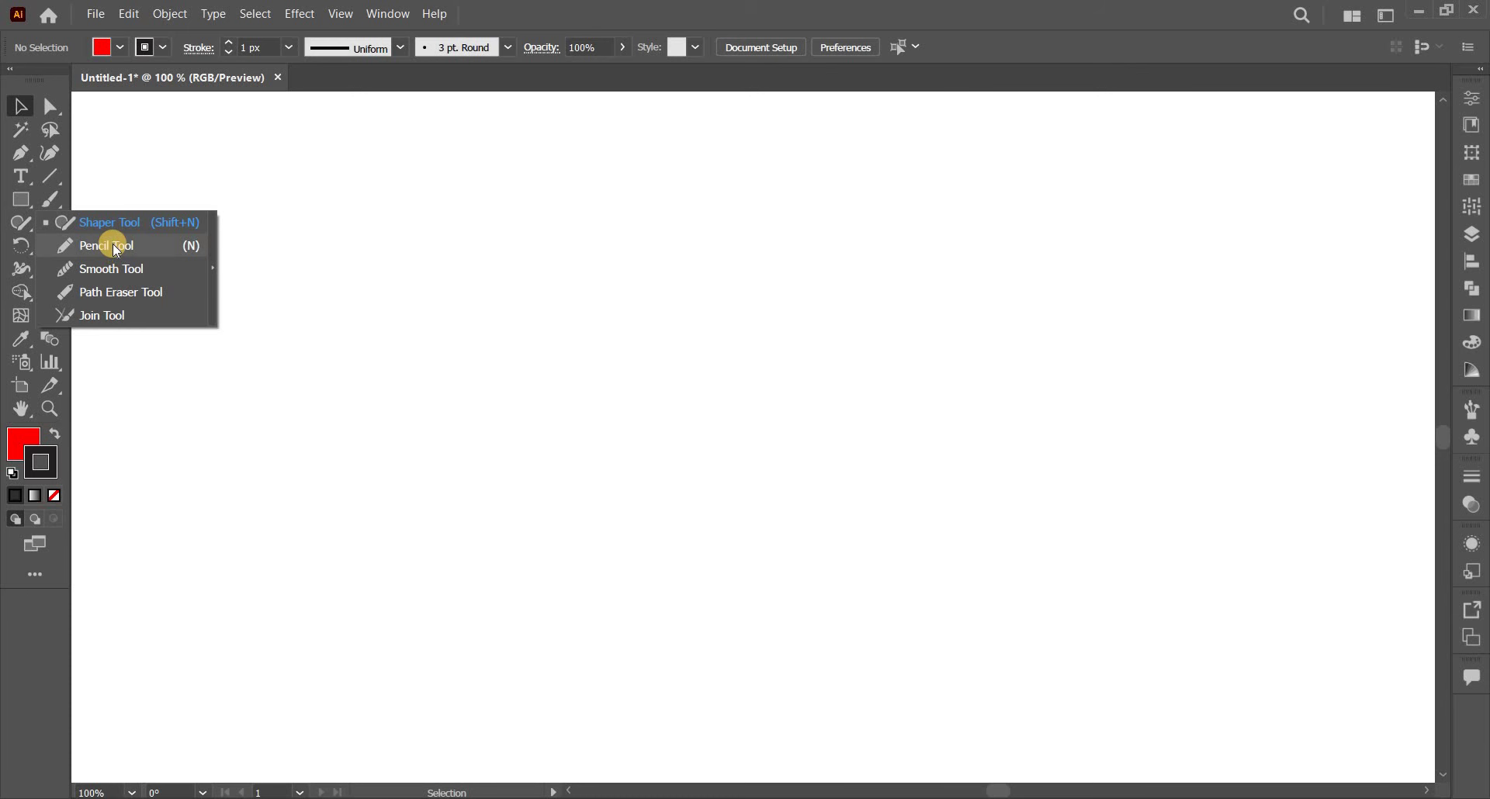
left_click(91, 246)
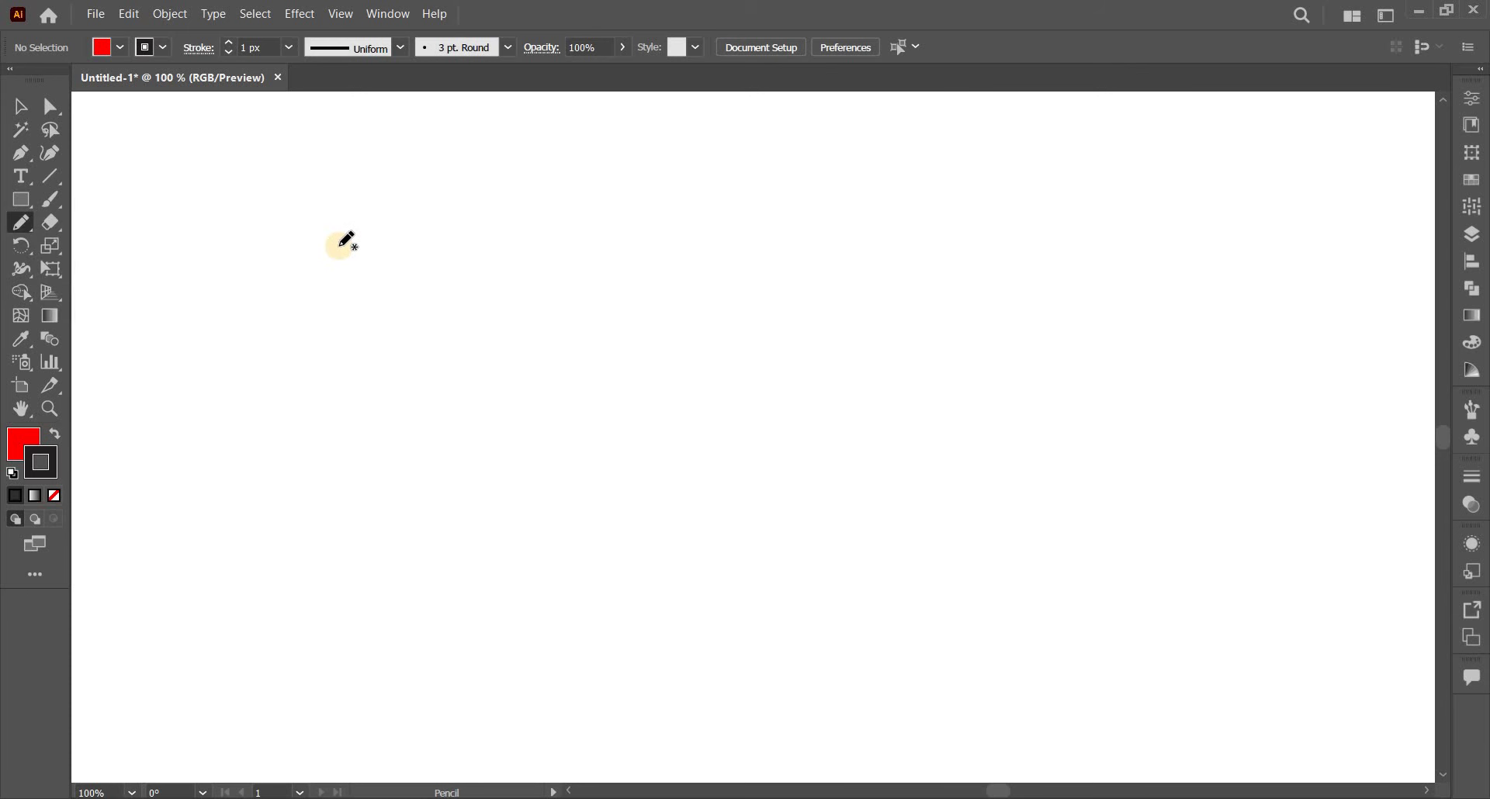
left_click_drag(487, 308, 1185, 189)
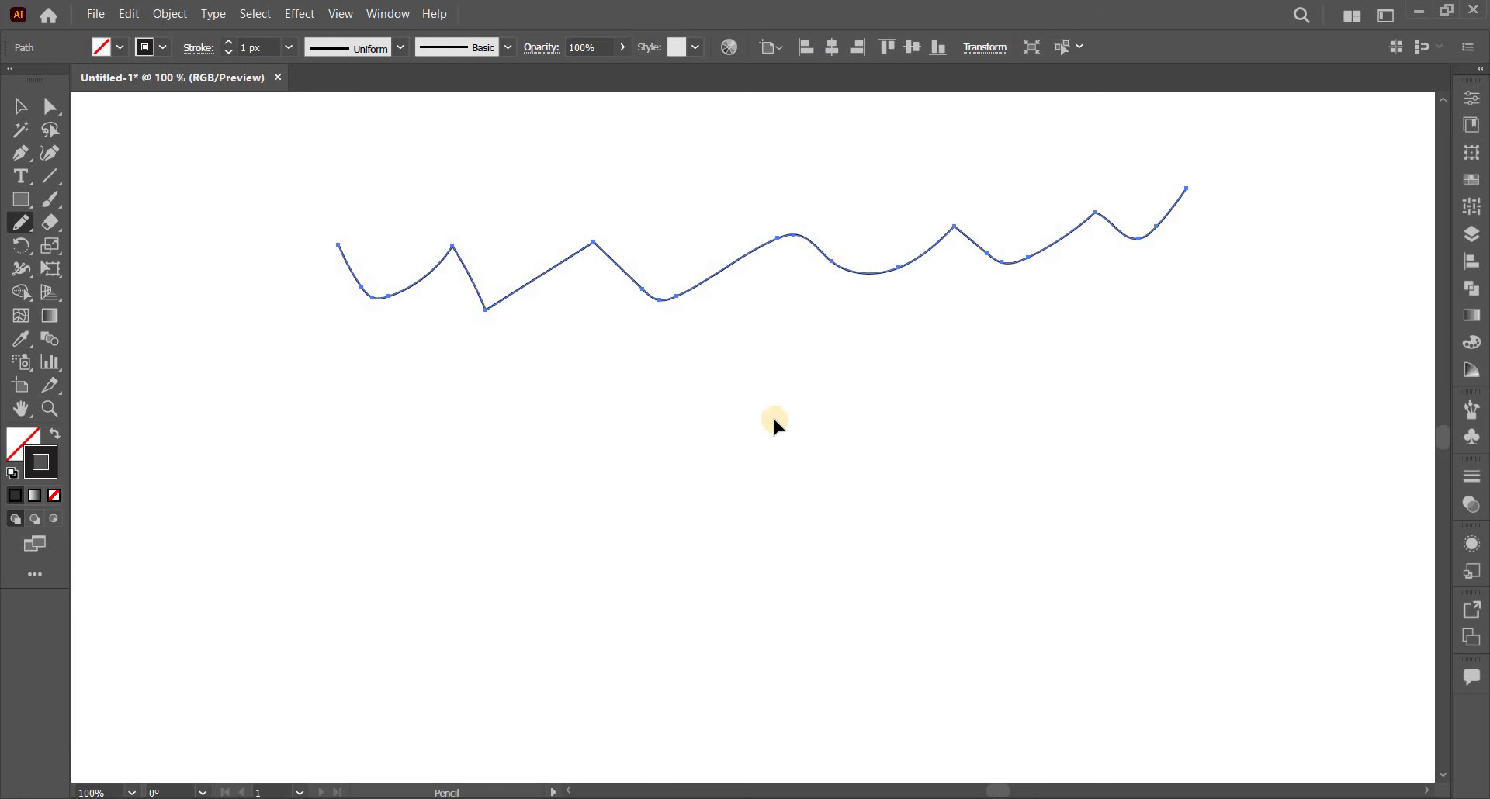
Step: Delete the old wavy path, draw a test wave and delete it as well
left_click(402, 293, "ctrl")
key("Delete")
left_click_drag(384, 274, 1125, 254)
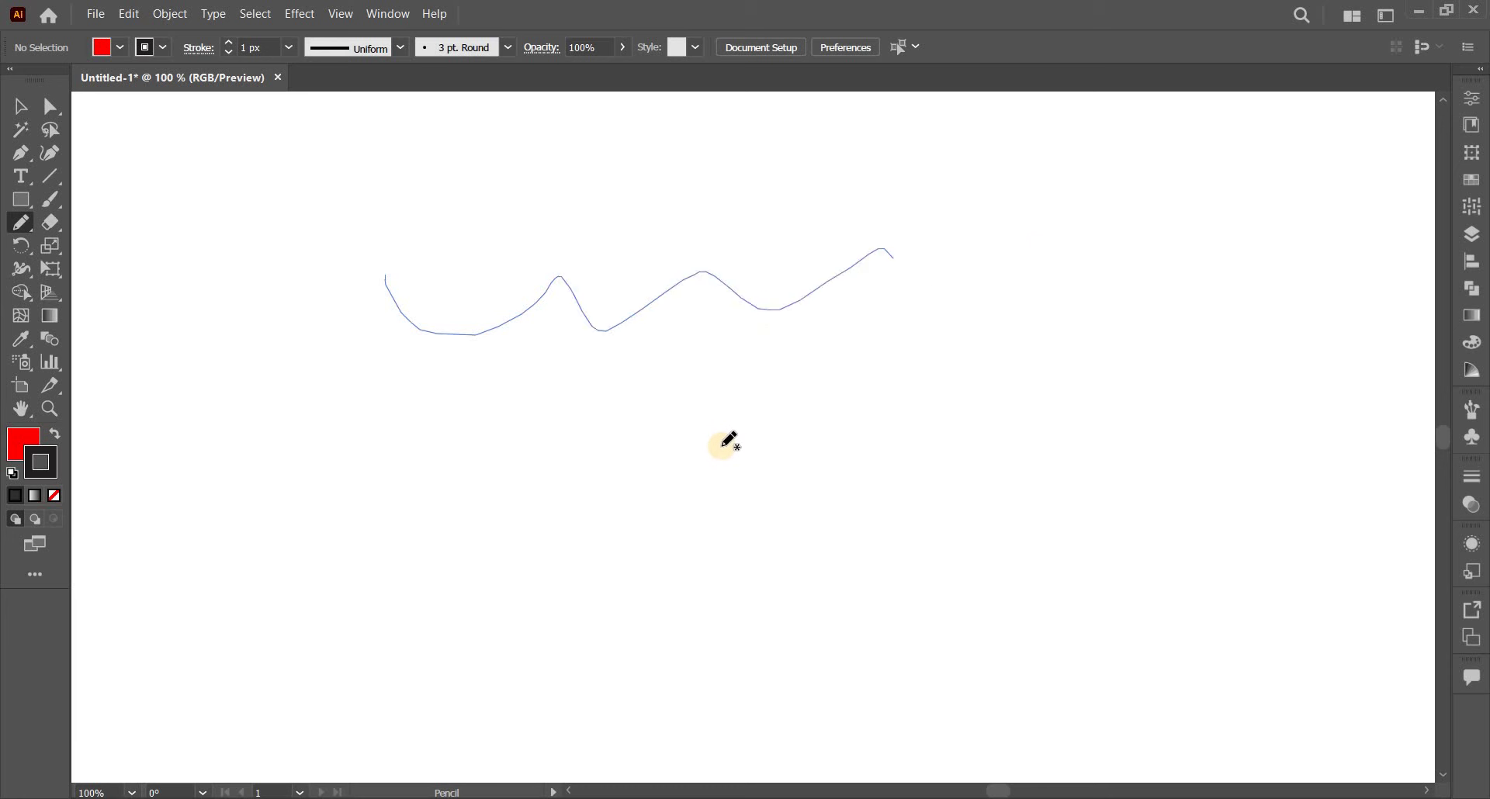
key("Delete")
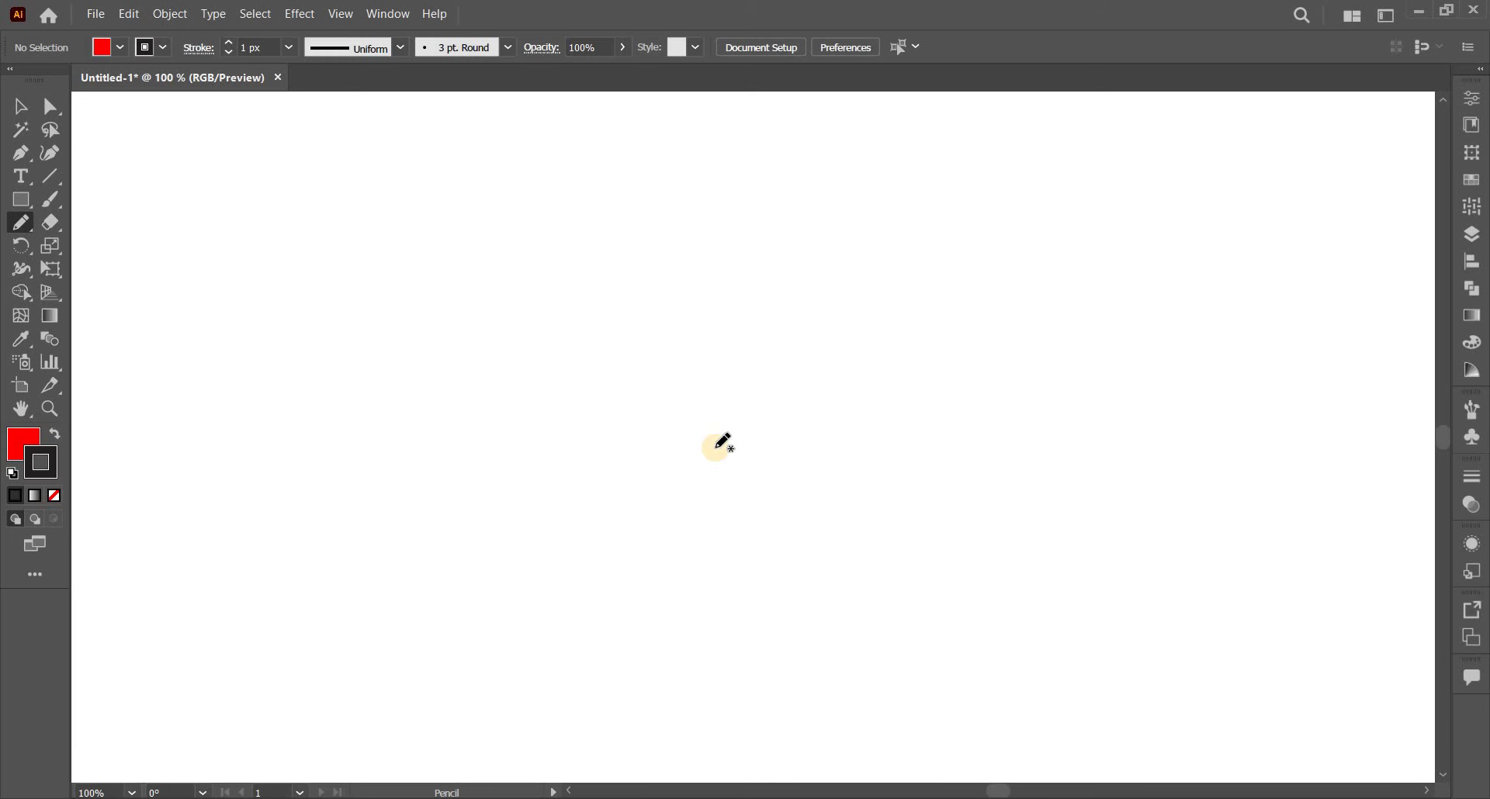
Step: Draw a long wavy pencil line across the artboard top and move it up and left
left_click(543, 197)
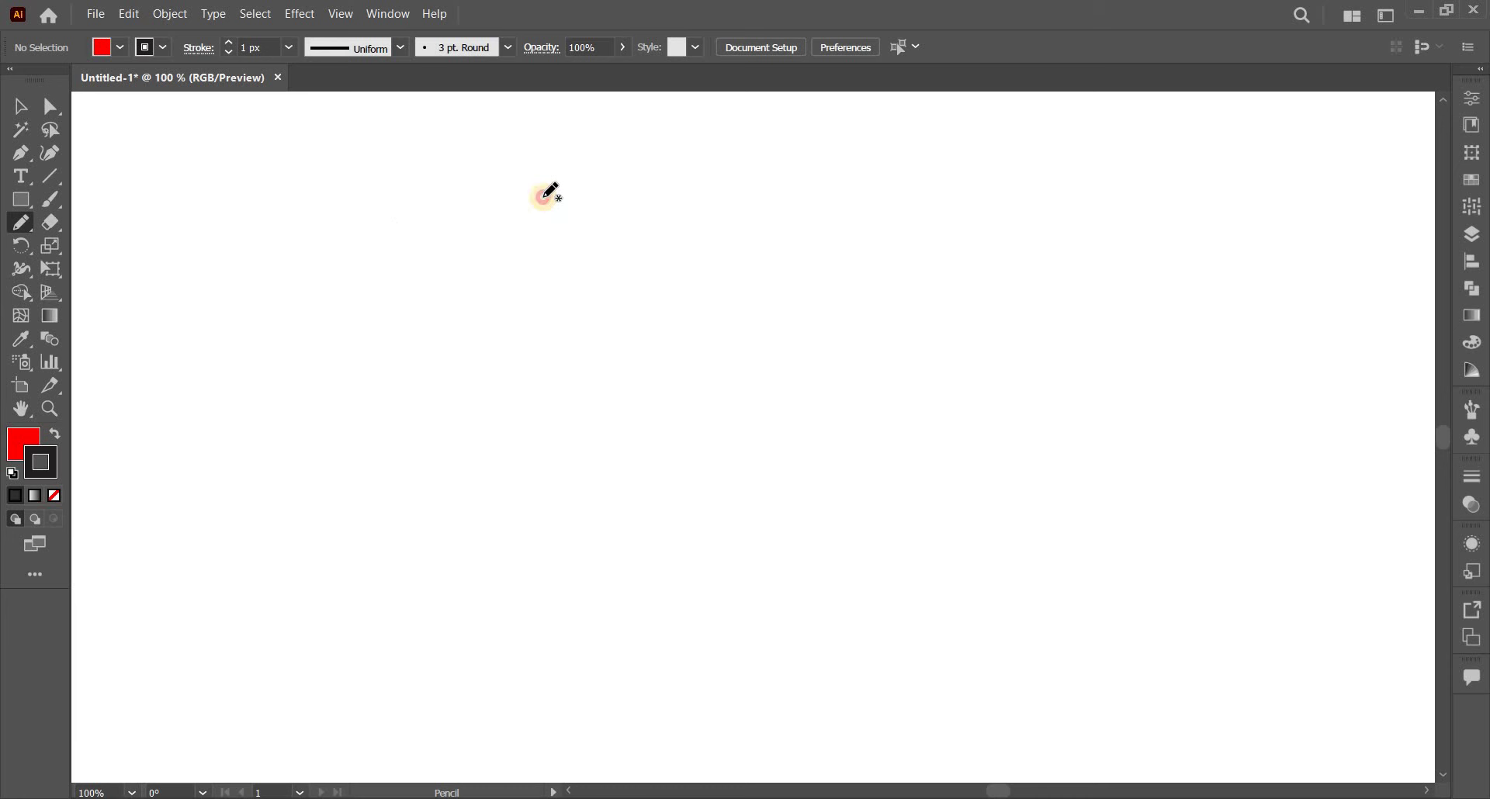
left_click_drag(545, 196, 1318, 260)
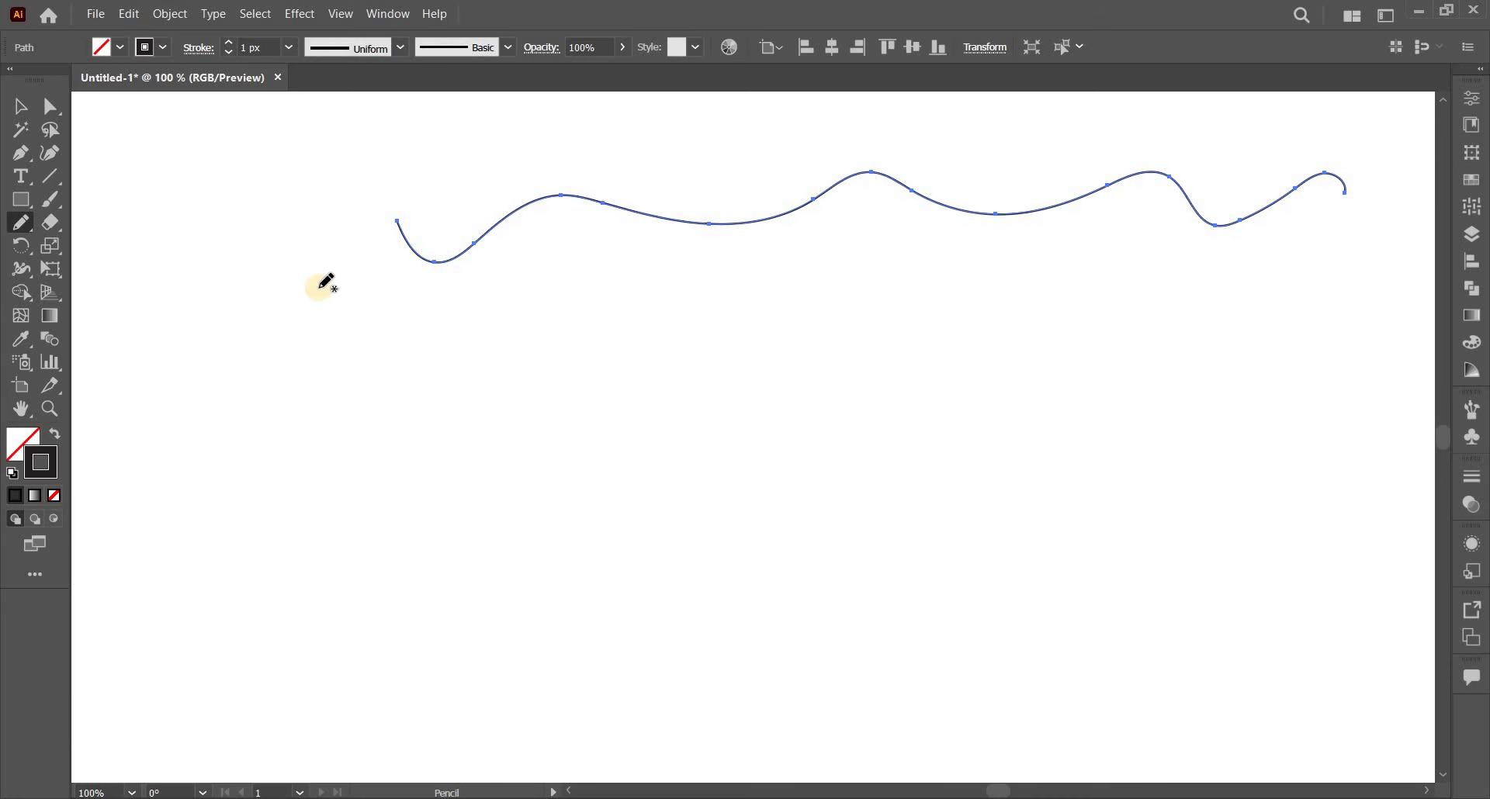
left_click(21, 105)
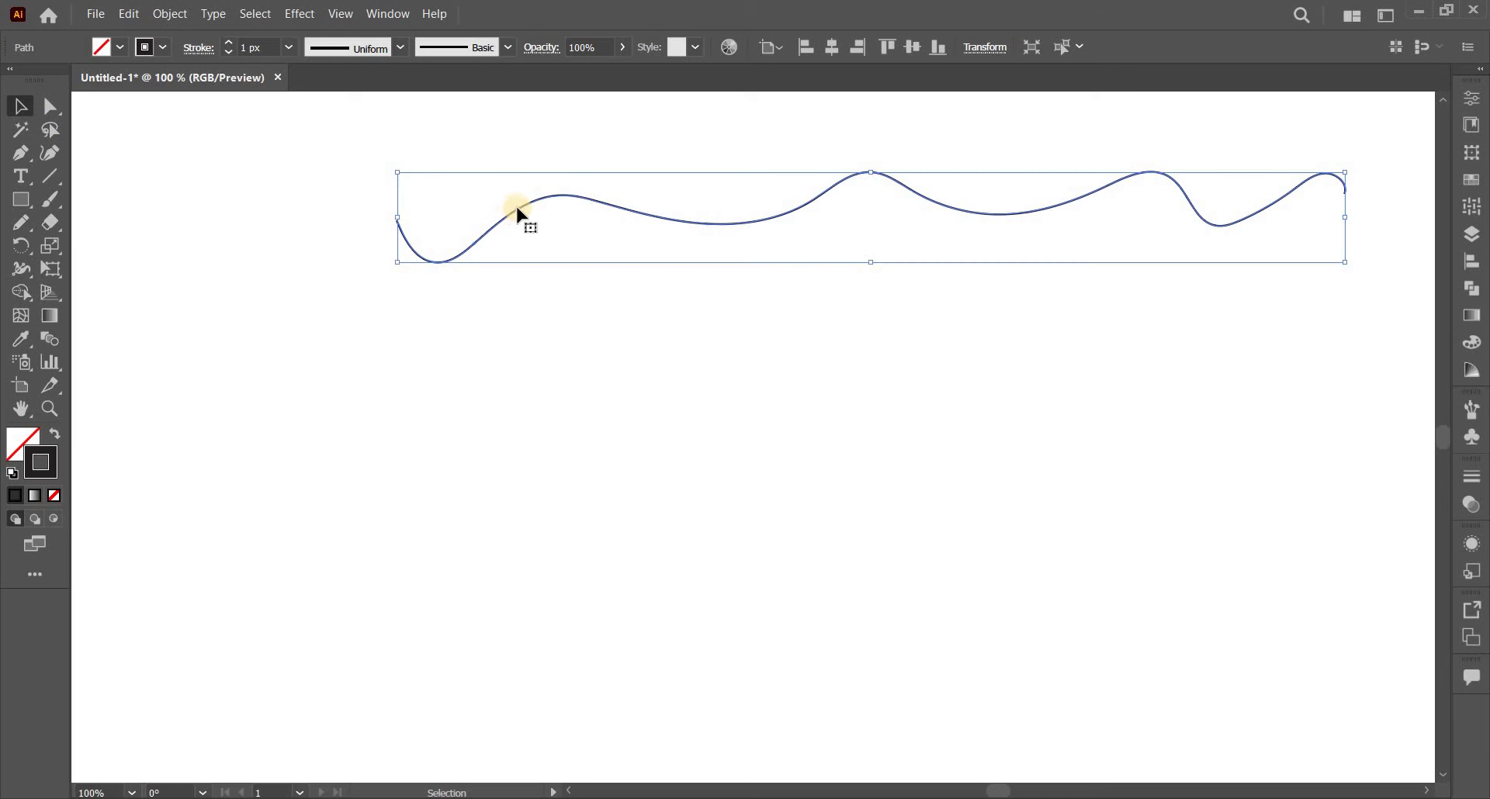
left_click_drag(517, 208, 431, 291)
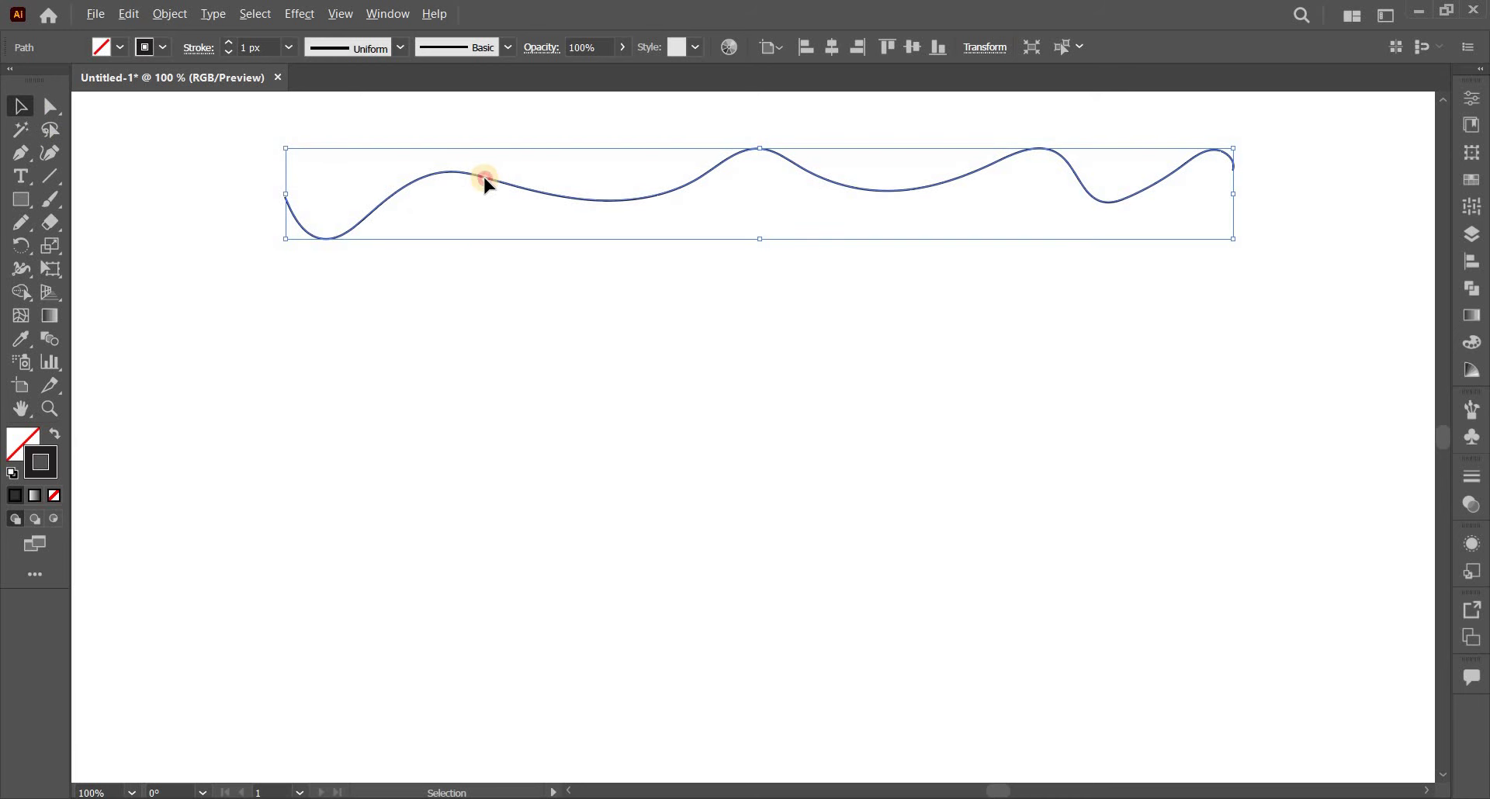
Step: Build a stack of slightly offset wave copies with repeated Ctrl+D and select all of them
left_click_drag(487, 183, 490, 187)
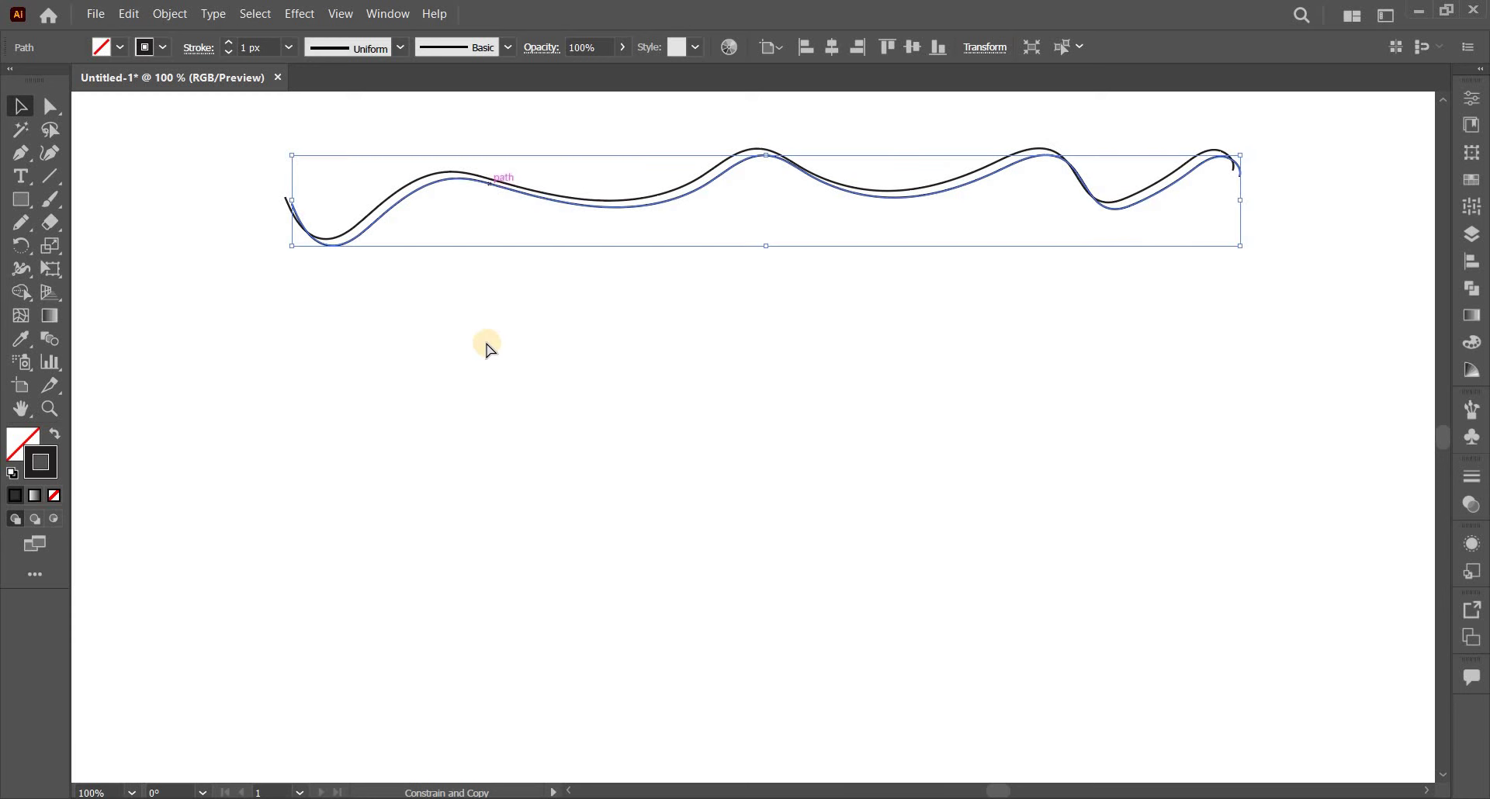
key("ctrl")
key("ctrl+d")
key("ctrl+d")
key("ctrl+d")
key("ctrl+d")
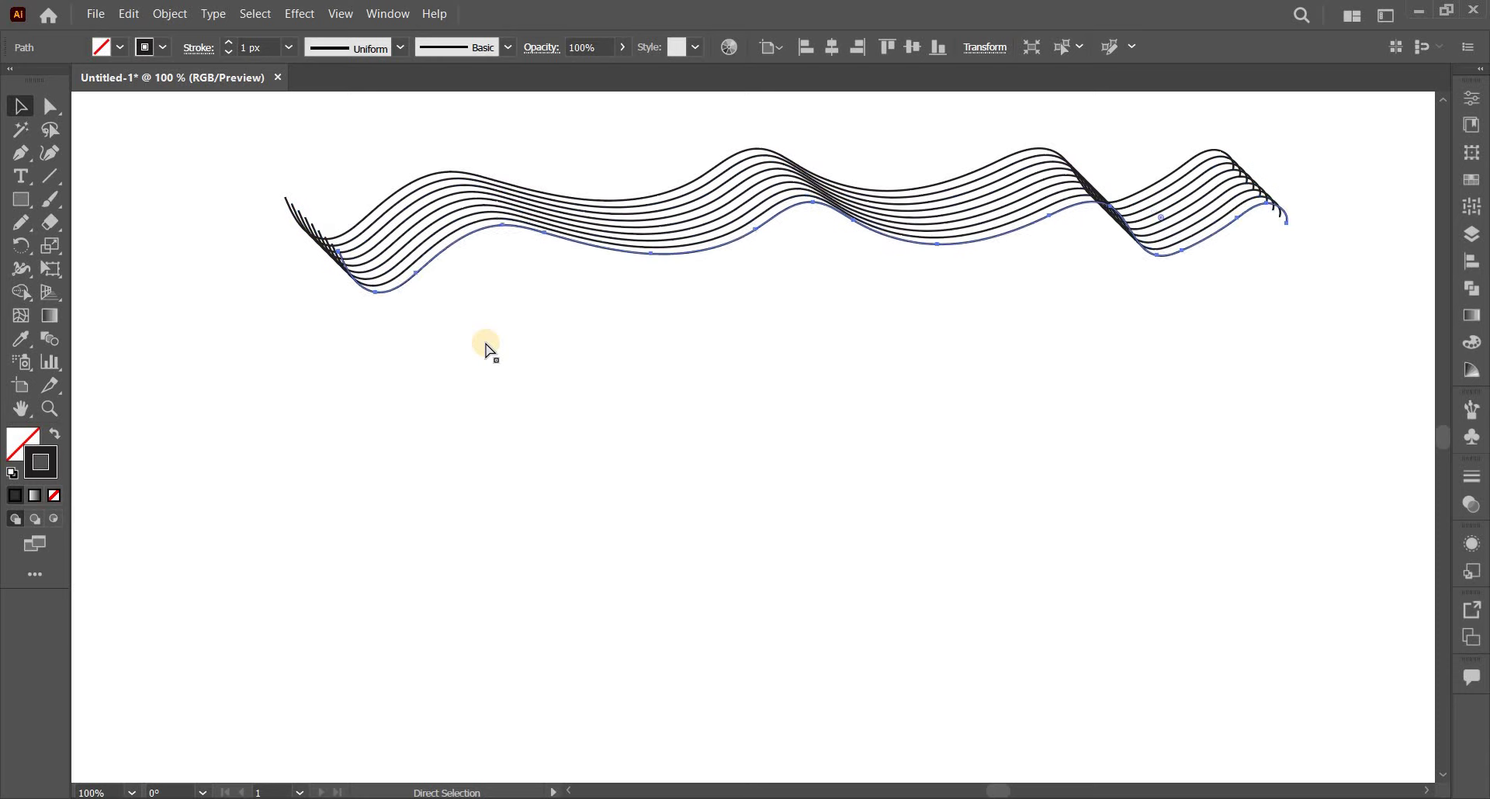
key("ctrl+d")
key("ctrl+d")
key("ctrl+d")
key("ctrl+d")
key("ctrl+d")
key("ctrl+d")
key("ctrl+d")
key("ctrl+d")
key("ctrl+d")
key("ctrl+d")
key("ctrl+d")
key("ctrl+d")
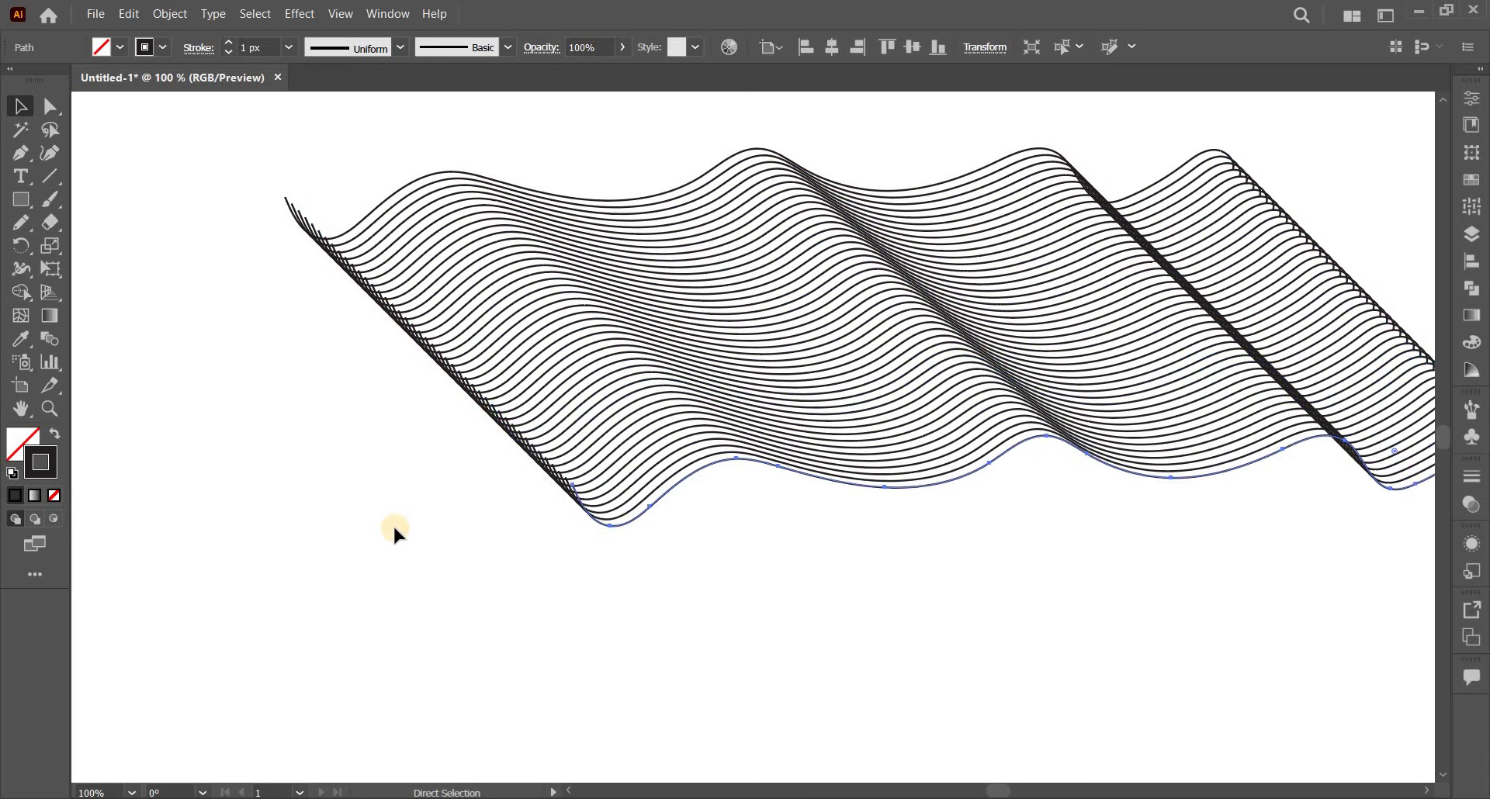
key("ctrl+d")
key("ctrl+d")
key("ctrl+d")
key("ctrl+d")
key("ctrl+d")
key("ctrl+d")
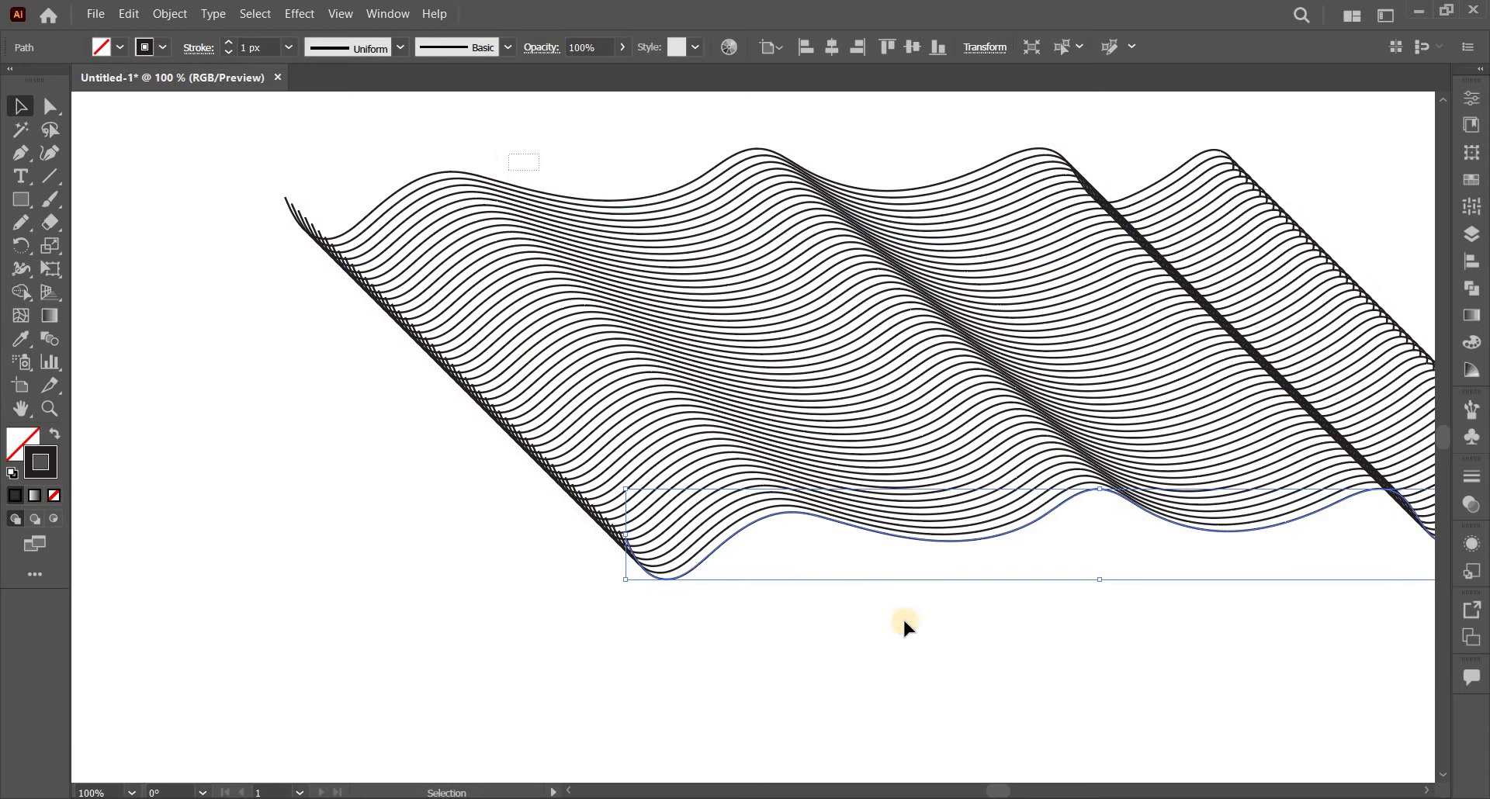
left_click_drag(509, 156, 900, 618)
right_click(902, 396)
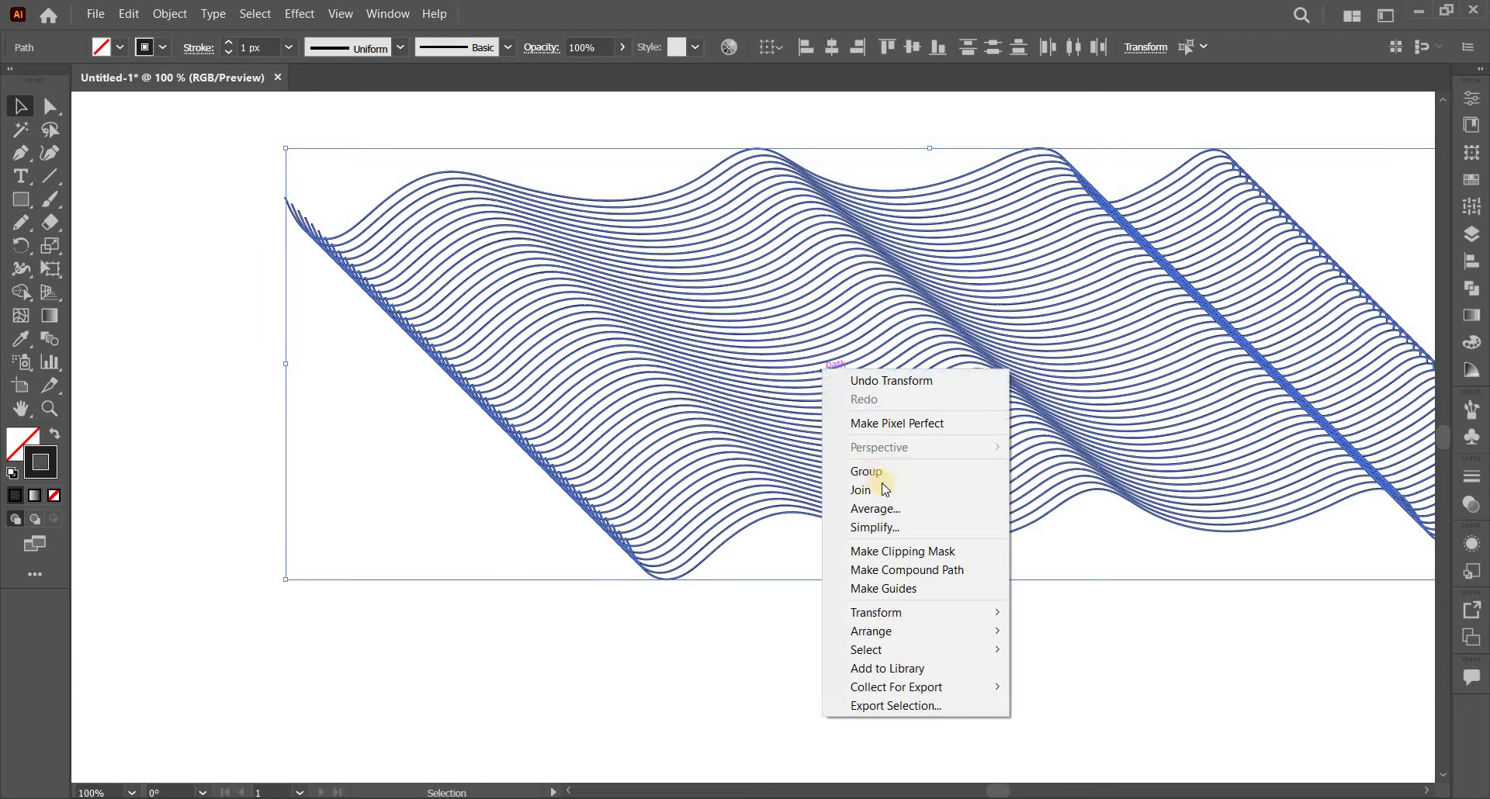
Step: Group the wave lines, shift them left and draw an ellipse over their middle
left_click(832, 470)
left_click_drag(590, 468, 436, 464)
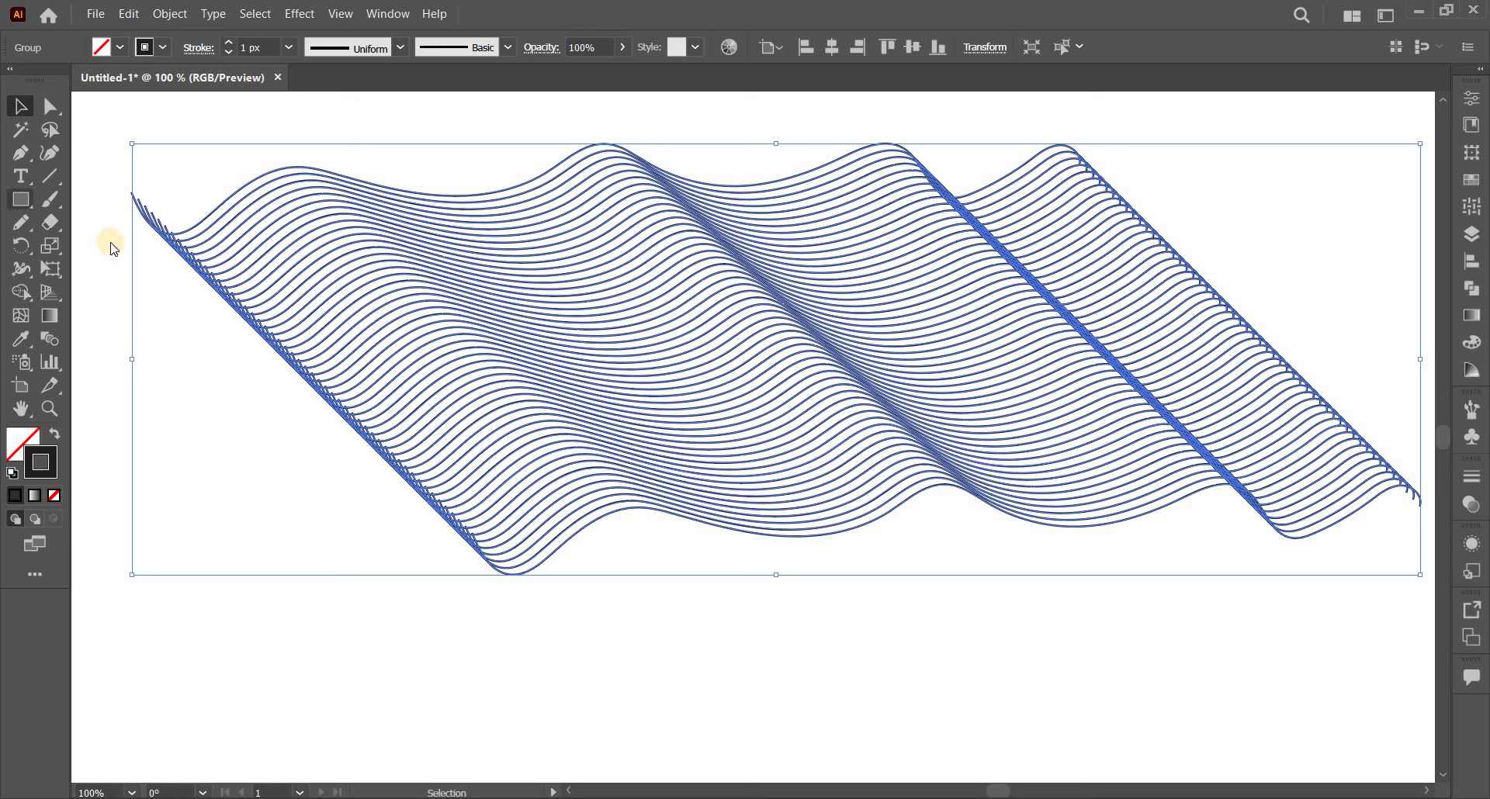
key("l")
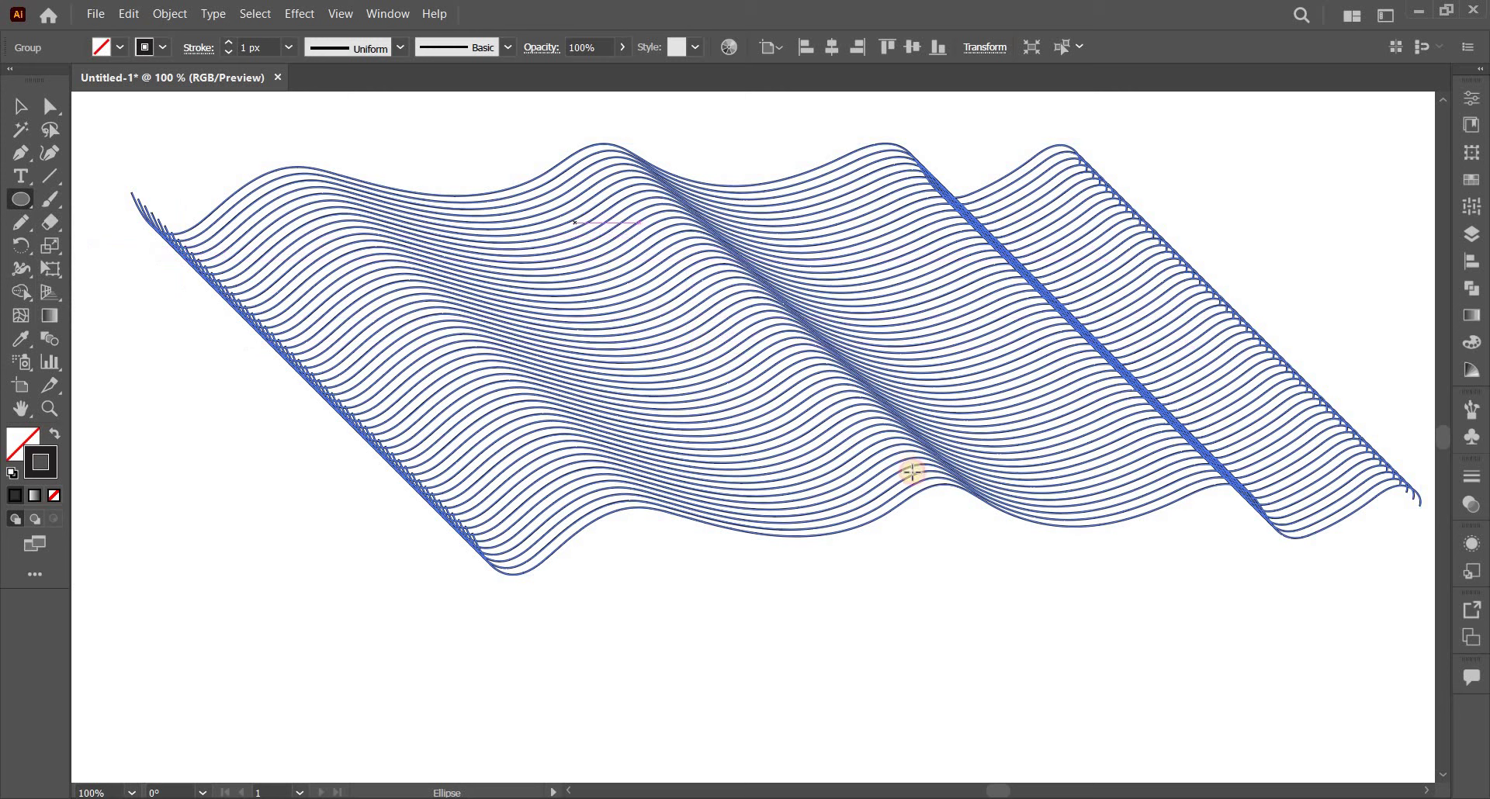
left_click_drag(911, 471, 920, 480)
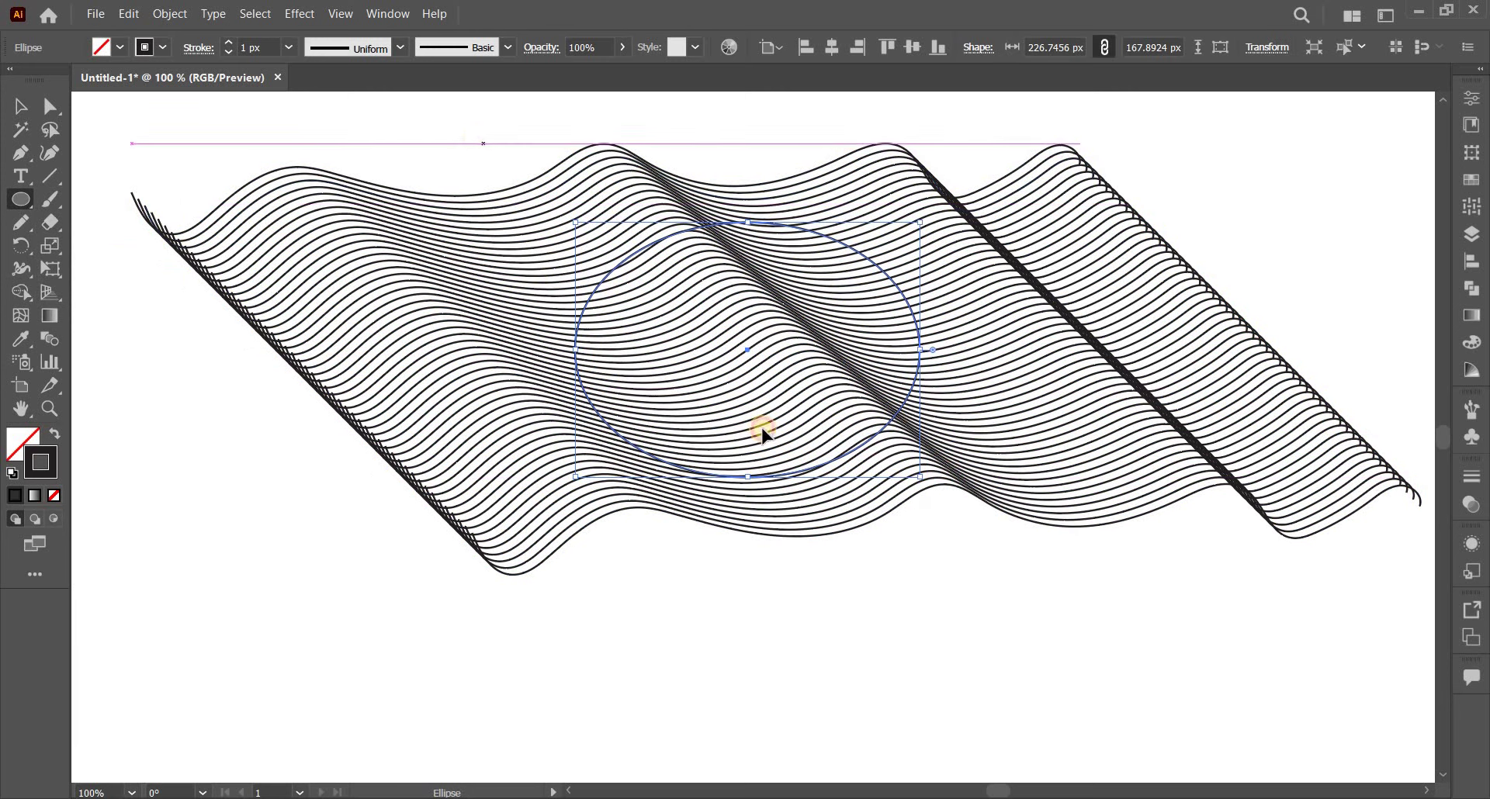
Step: Clip the waves inside the ellipse with Make Clipping Mask and reselect the result
key("ctrl+a")
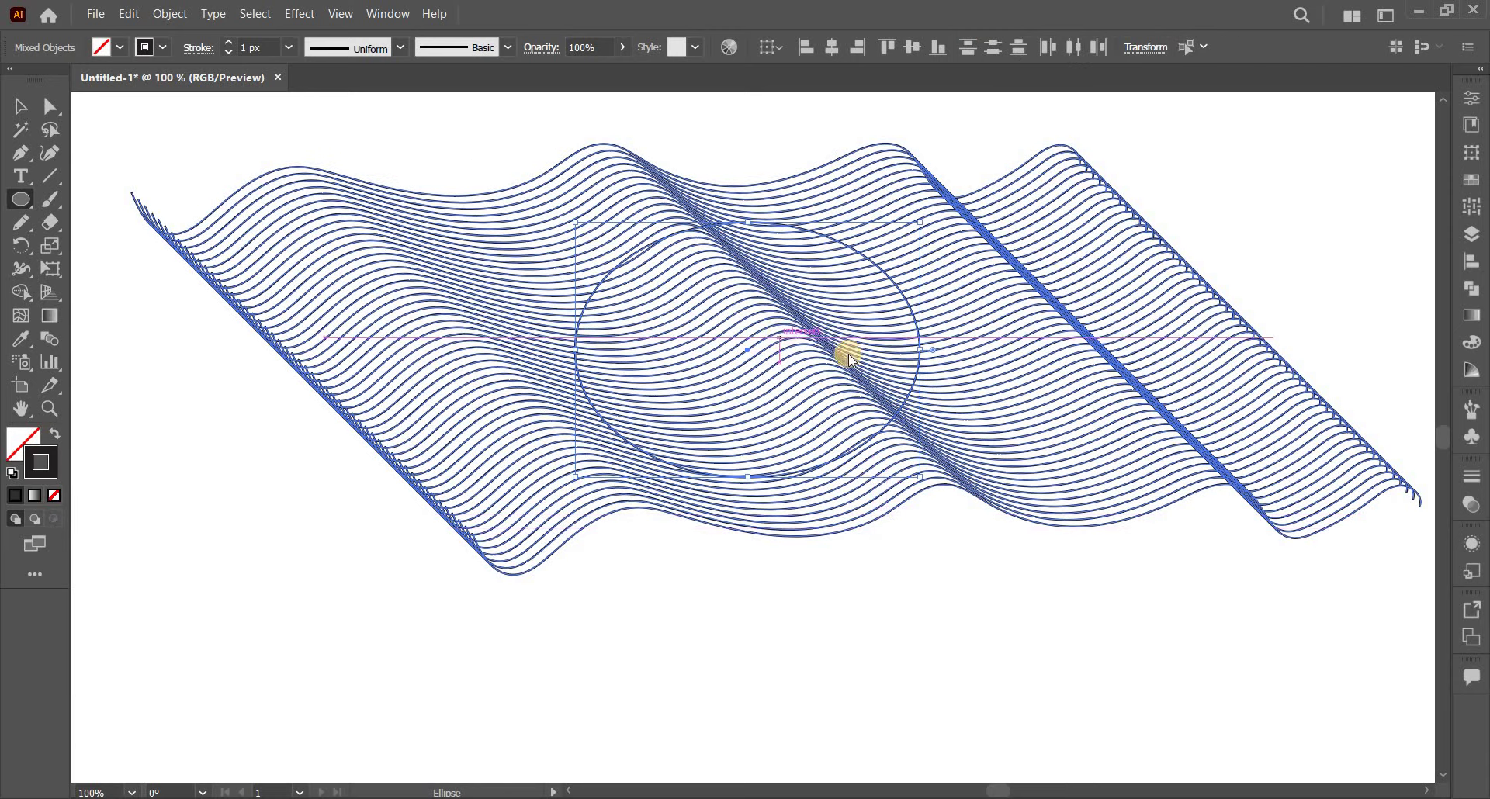
right_click(849, 359)
left_click(873, 481)
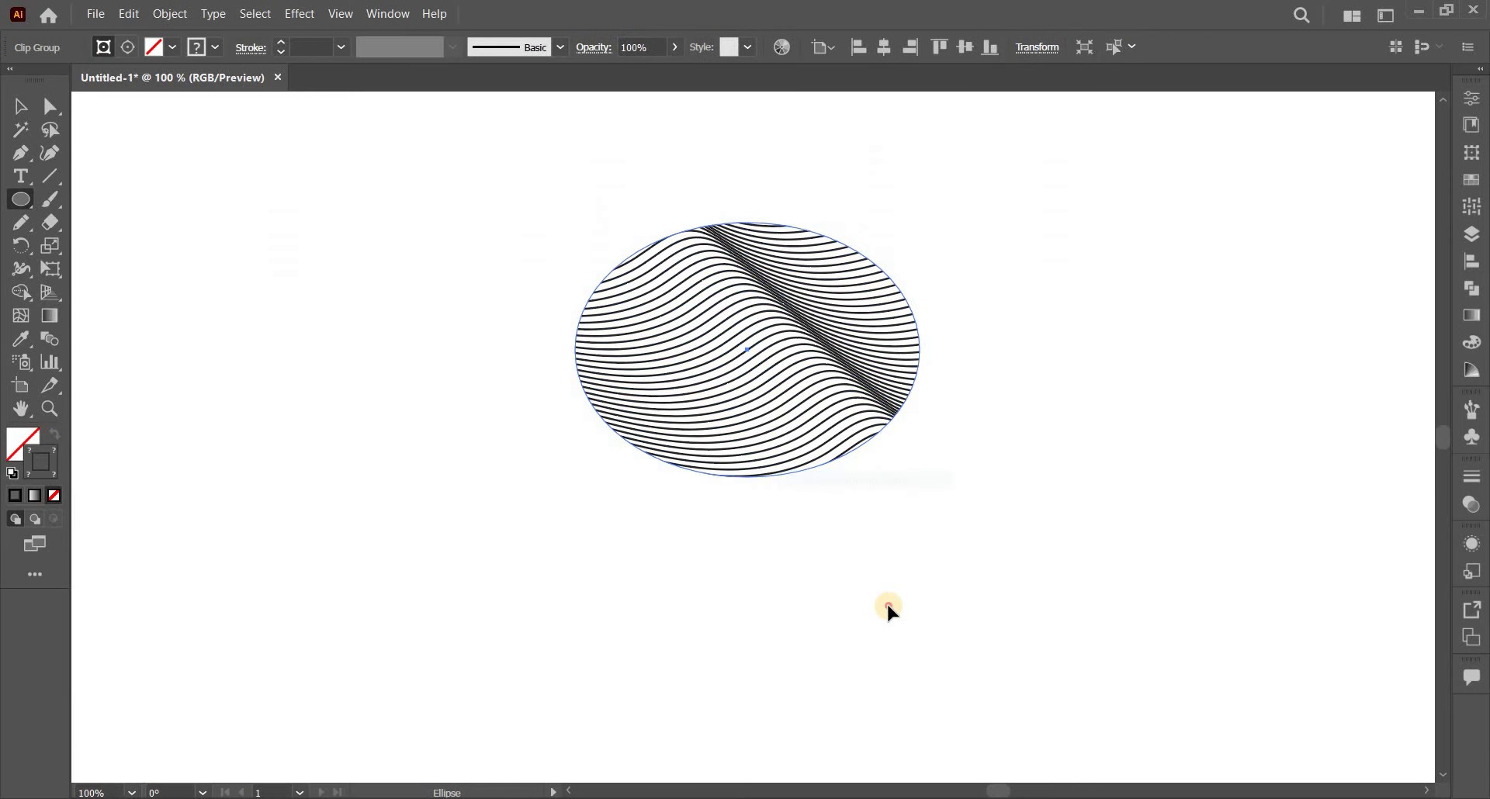
key("ctrl+shift+a")
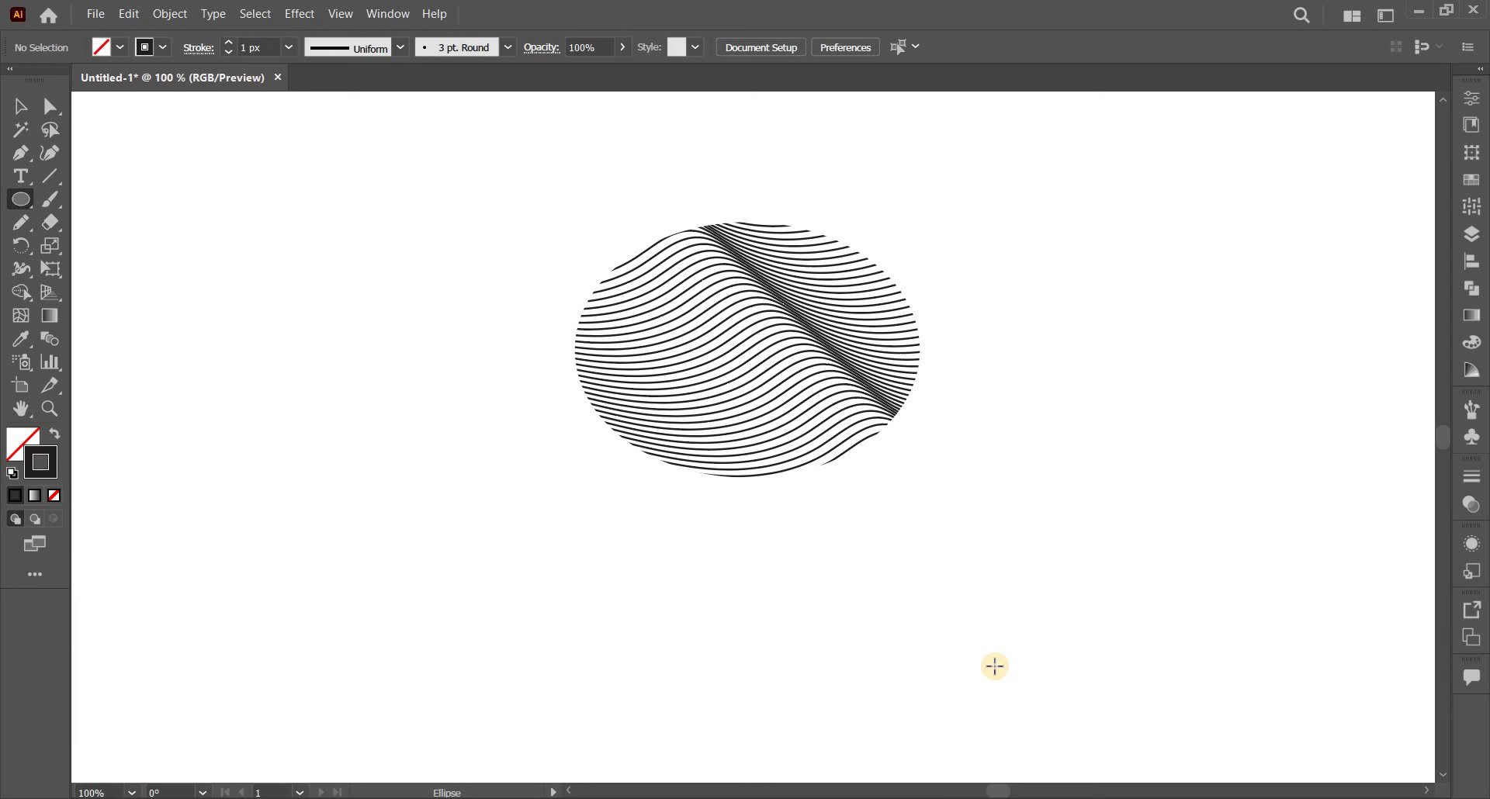
key("ctrl+a")
Step: Delete the clipped artwork and draw two crossing freehand waves with the Pencil
key("Delete")
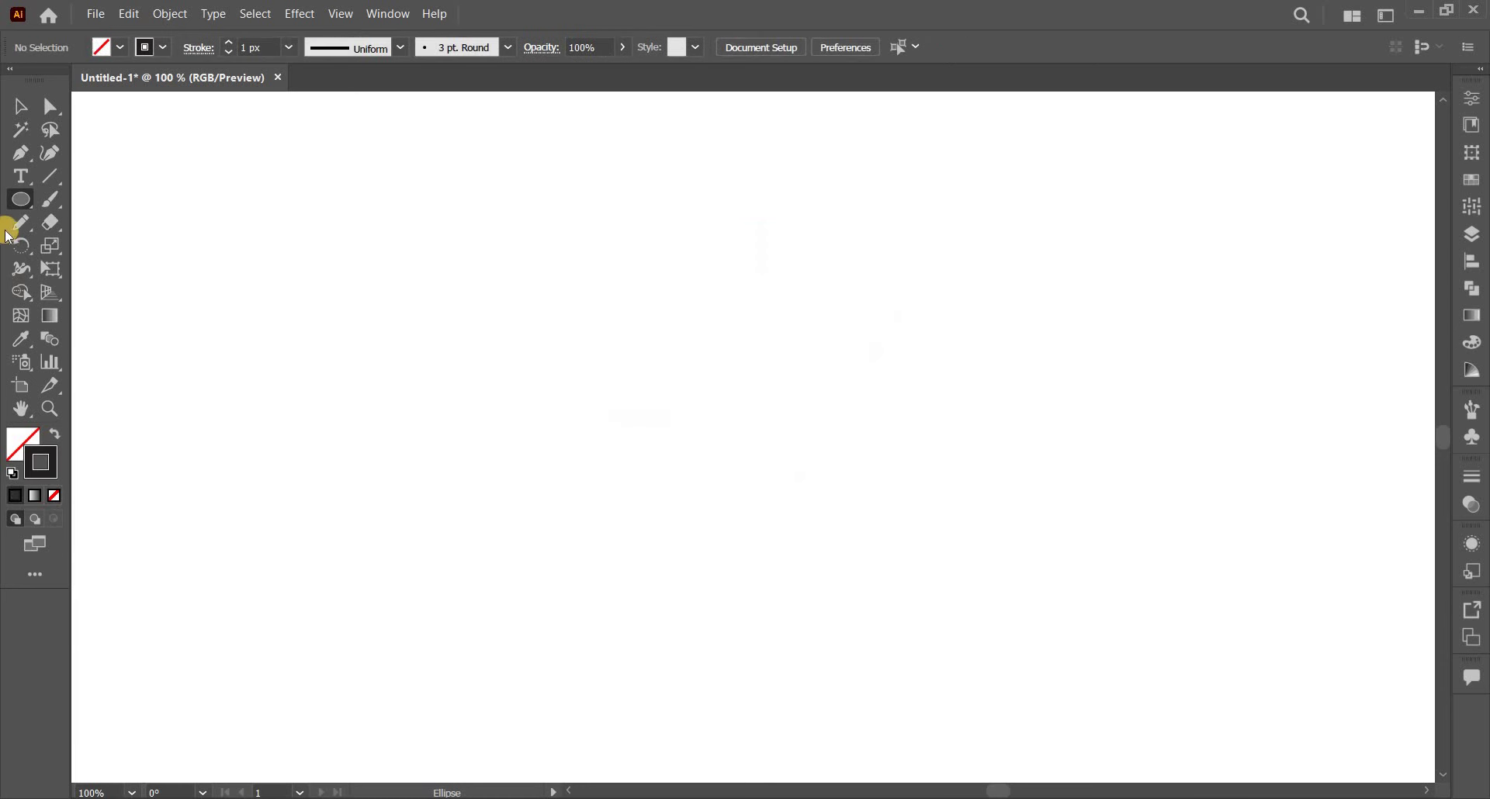
left_click(19, 223)
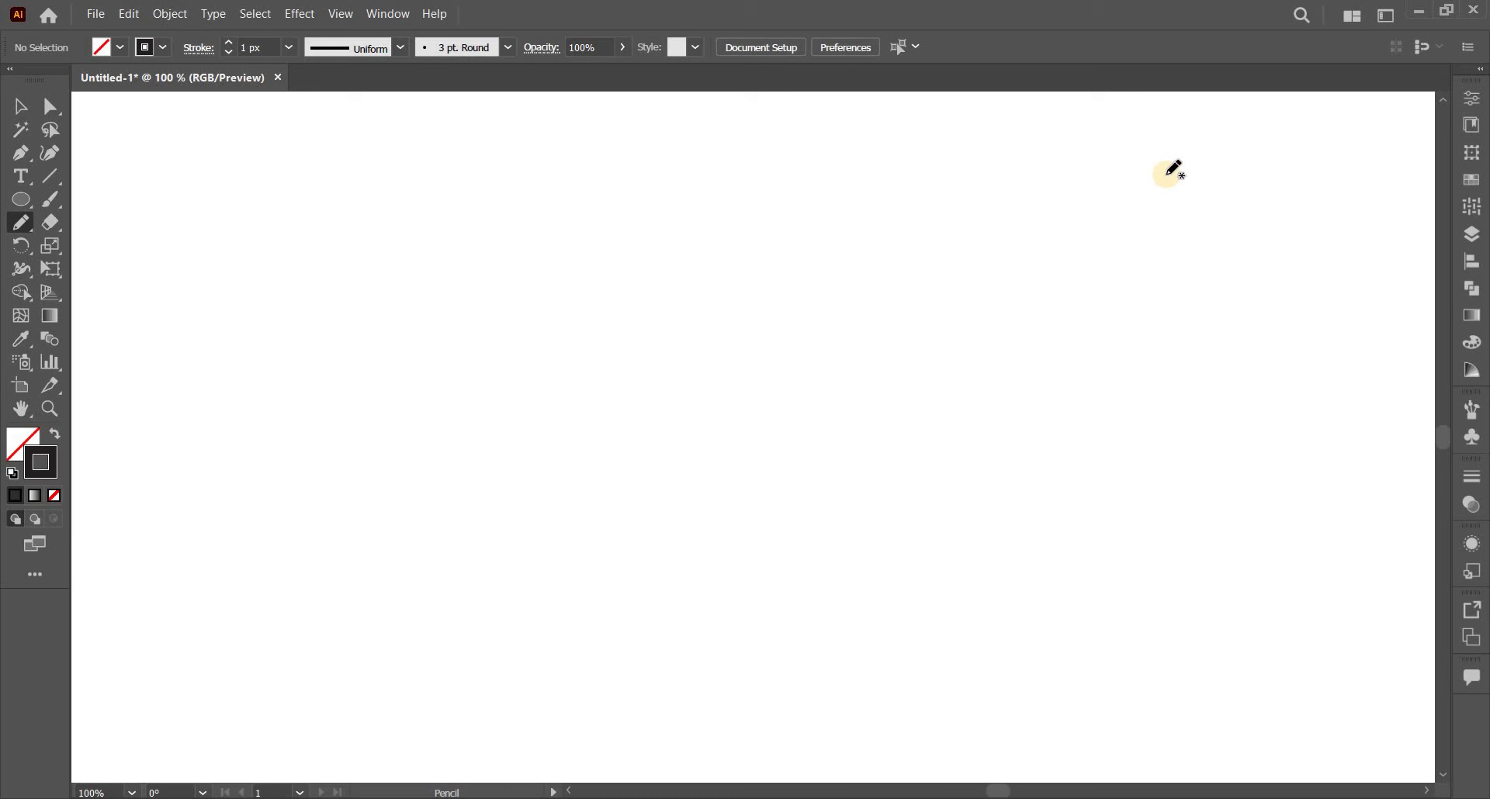
left_click_drag(1170, 174, 665, 419)
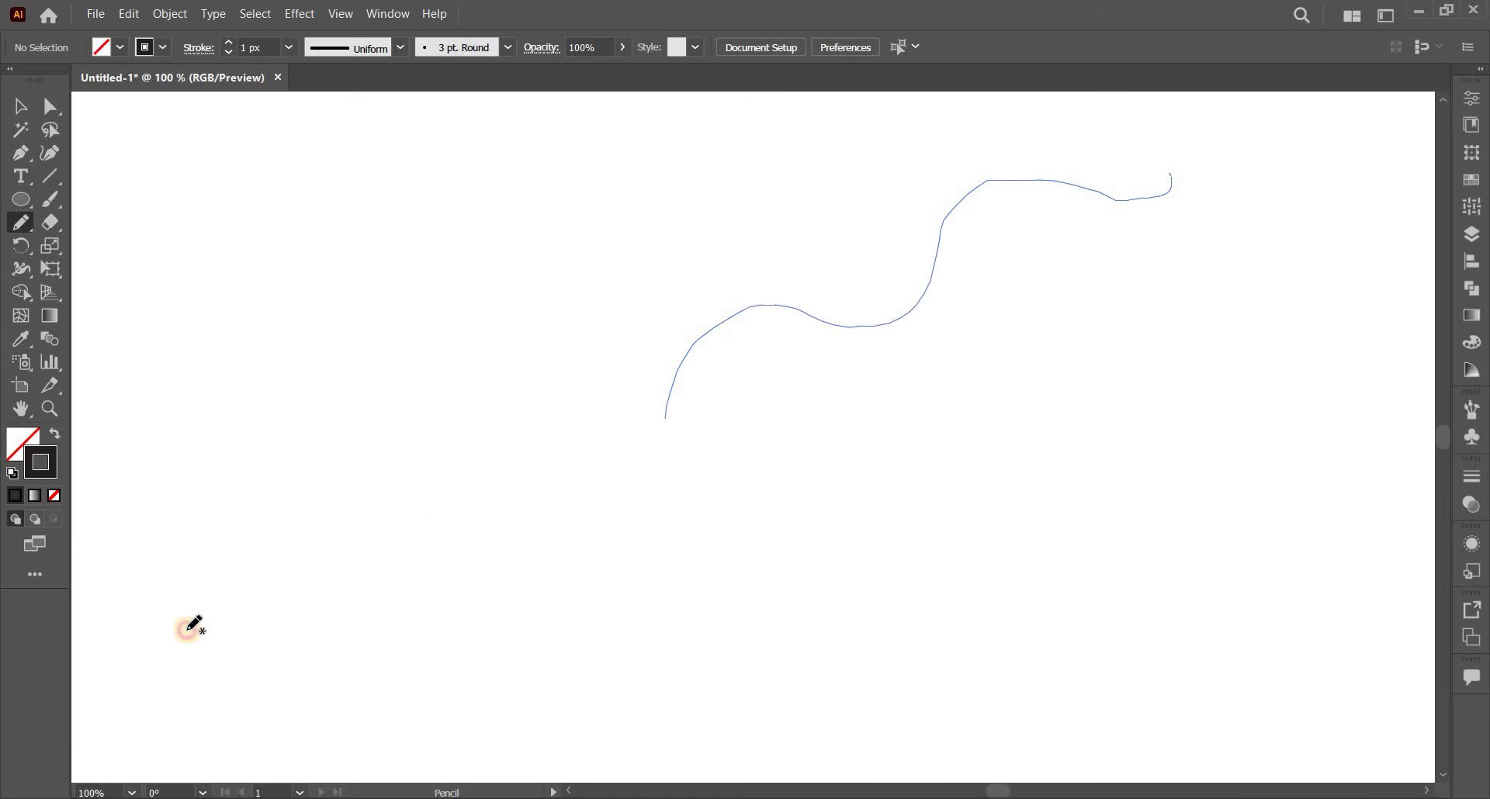
left_click_drag(187, 629, 147, 652)
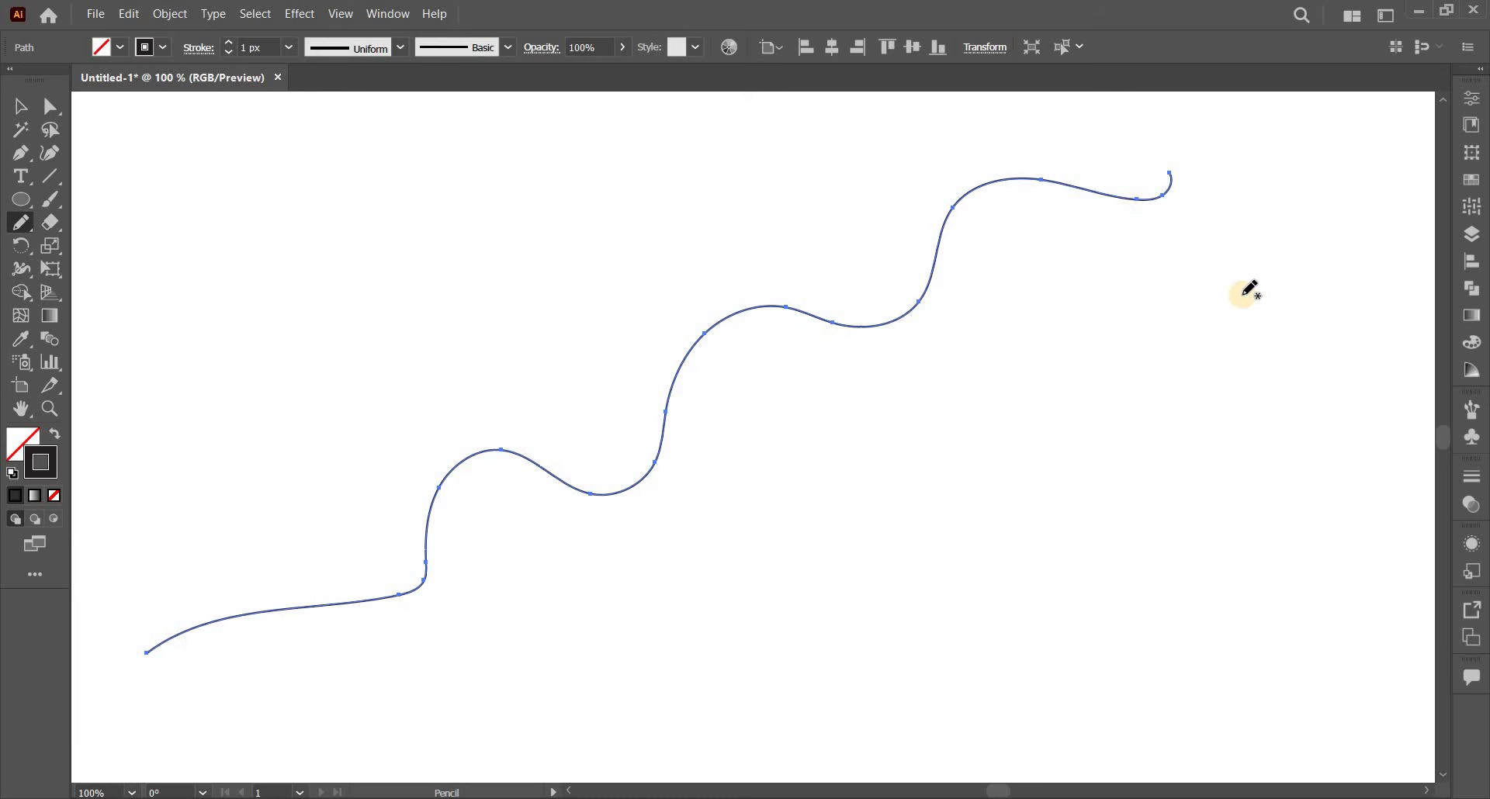
mouse_move(1187, 257)
left_mouse_down()
mouse_move(584, 379)
mouse_move(81, 708)
left_mouse_up()
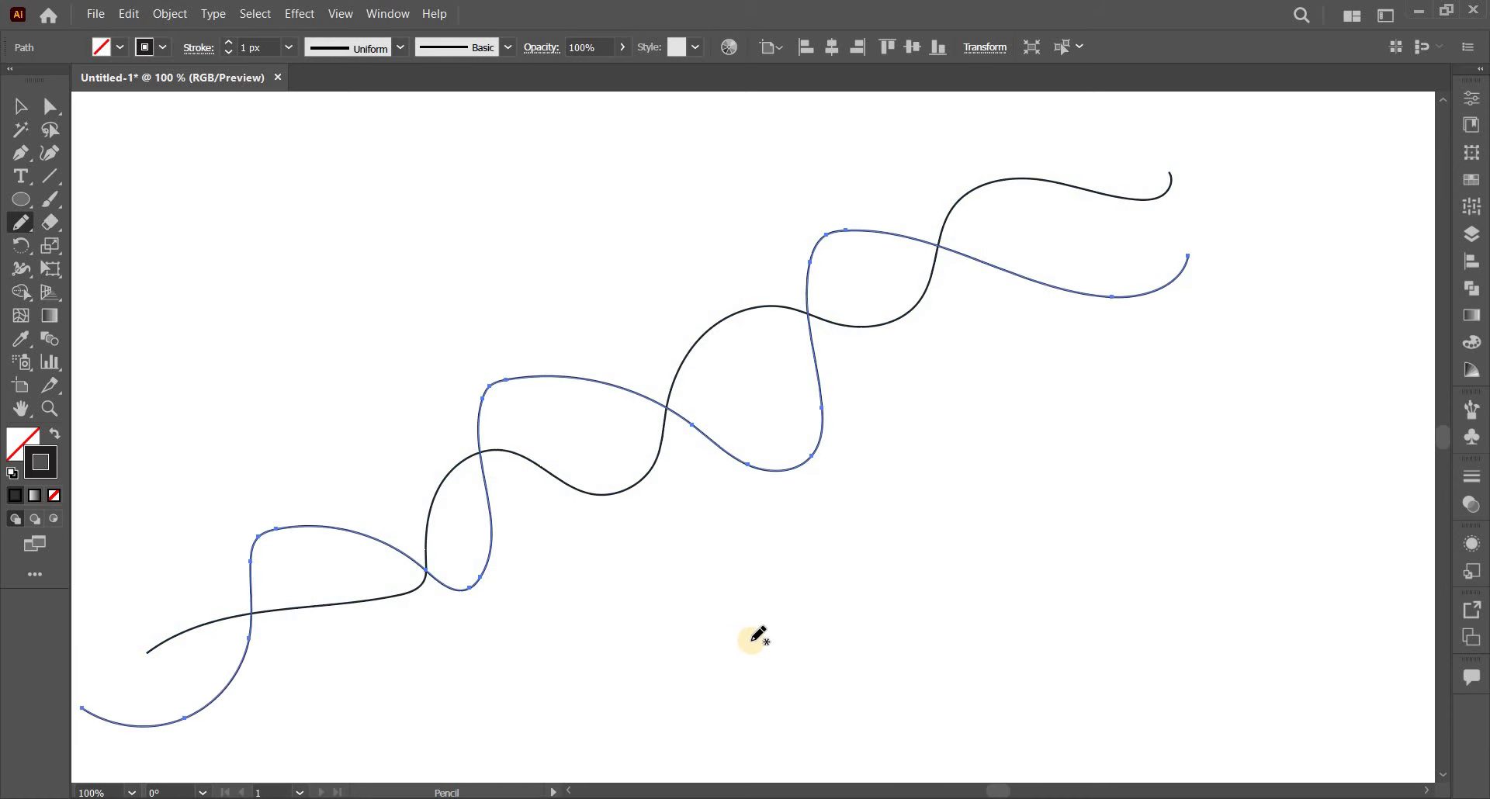
Step: Give the second wave a cyan stroke and the first an orange stroke, then select both
left_click(165, 48)
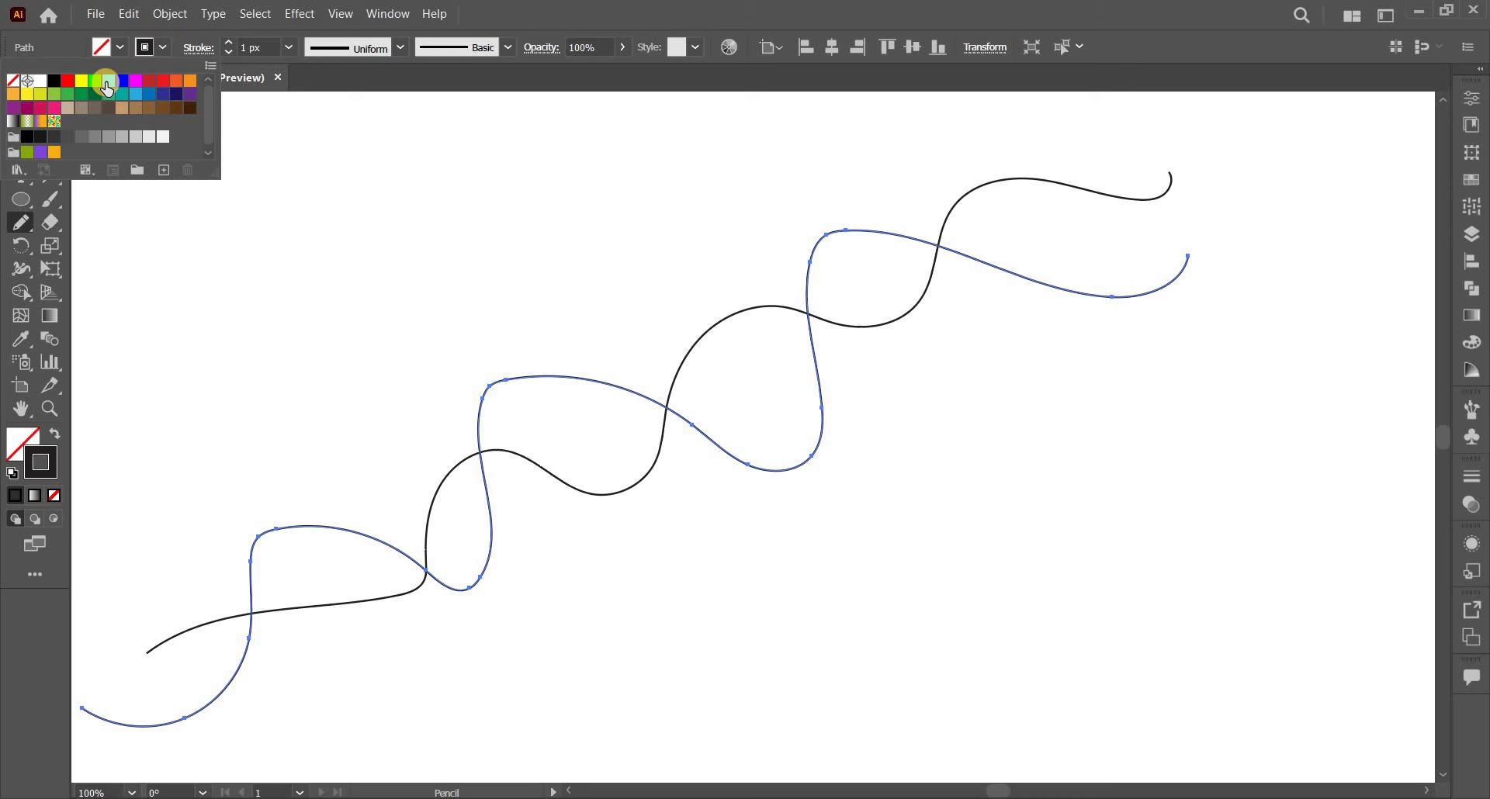
left_click(106, 85)
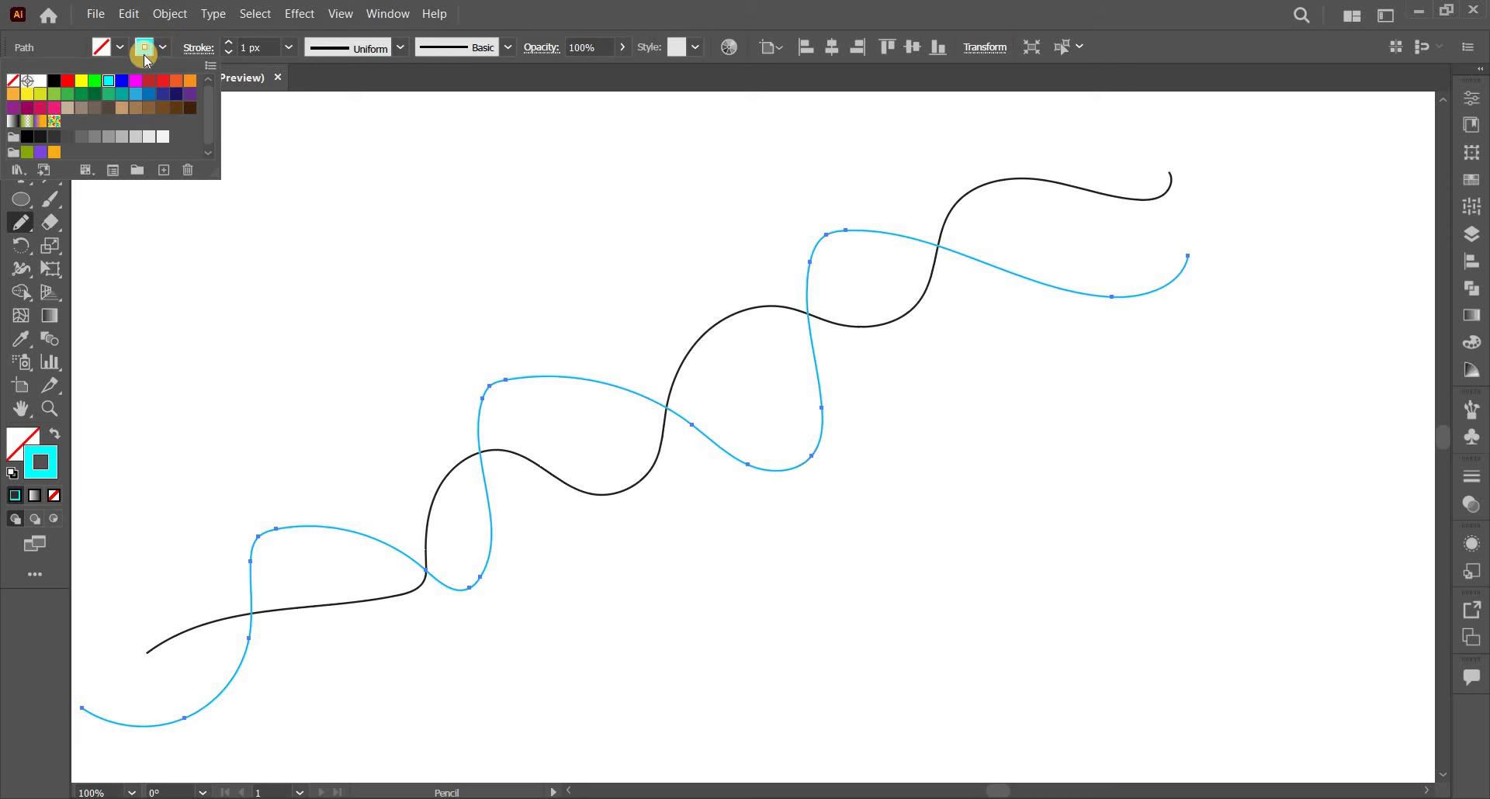
key("v")
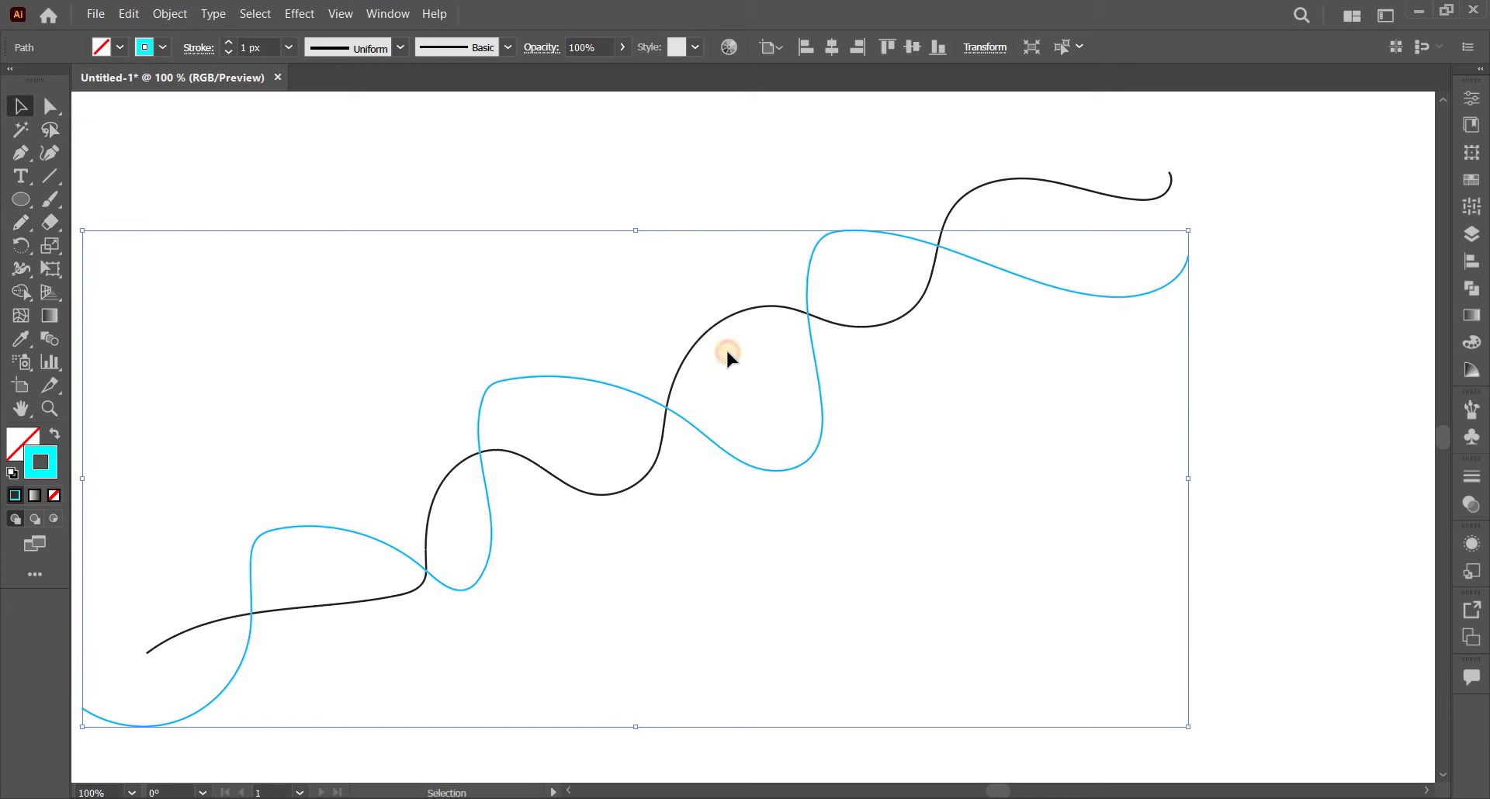
key("ctrl+alt+[")
left_click(163, 50)
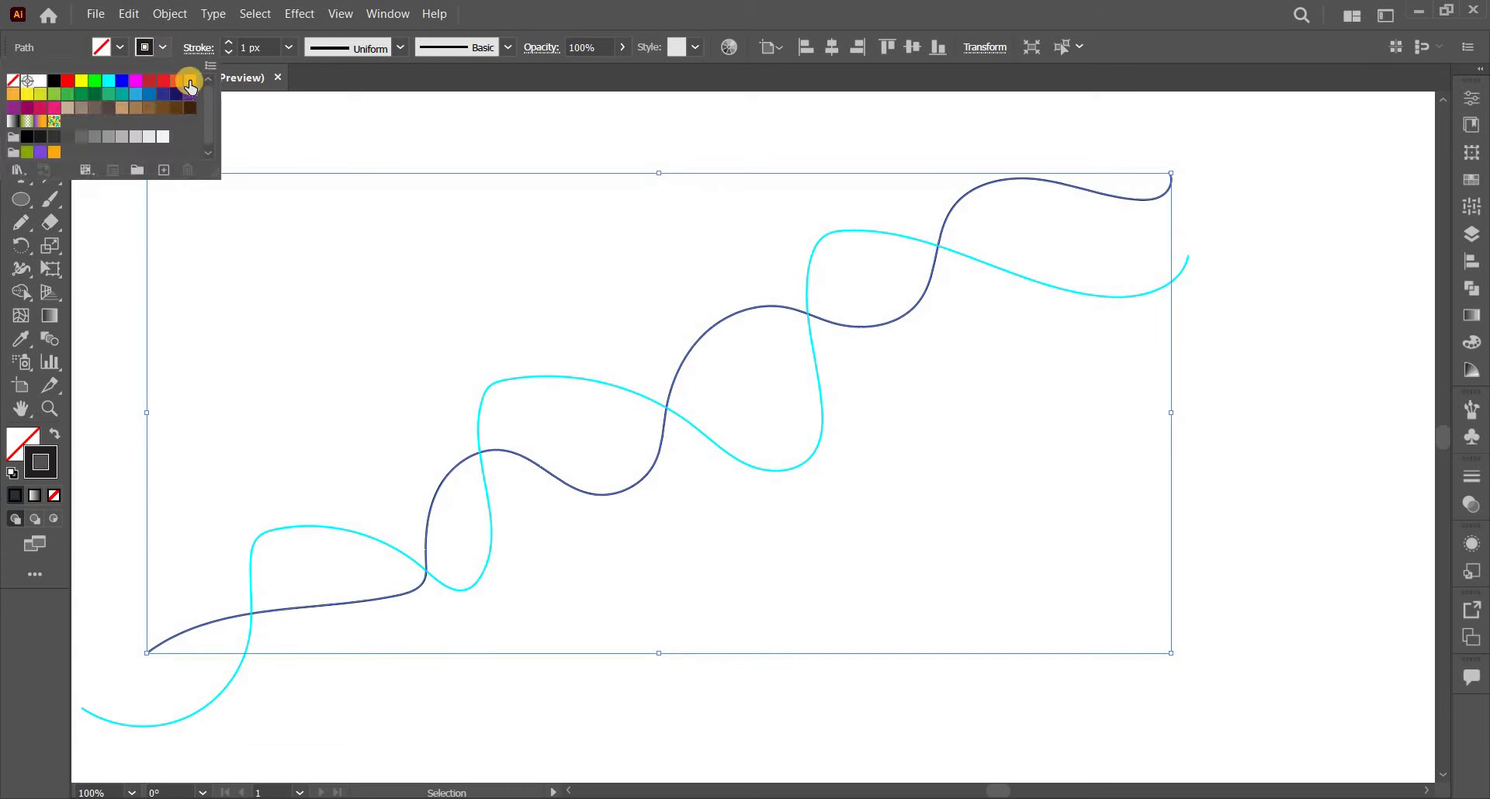
left_click(362, 114)
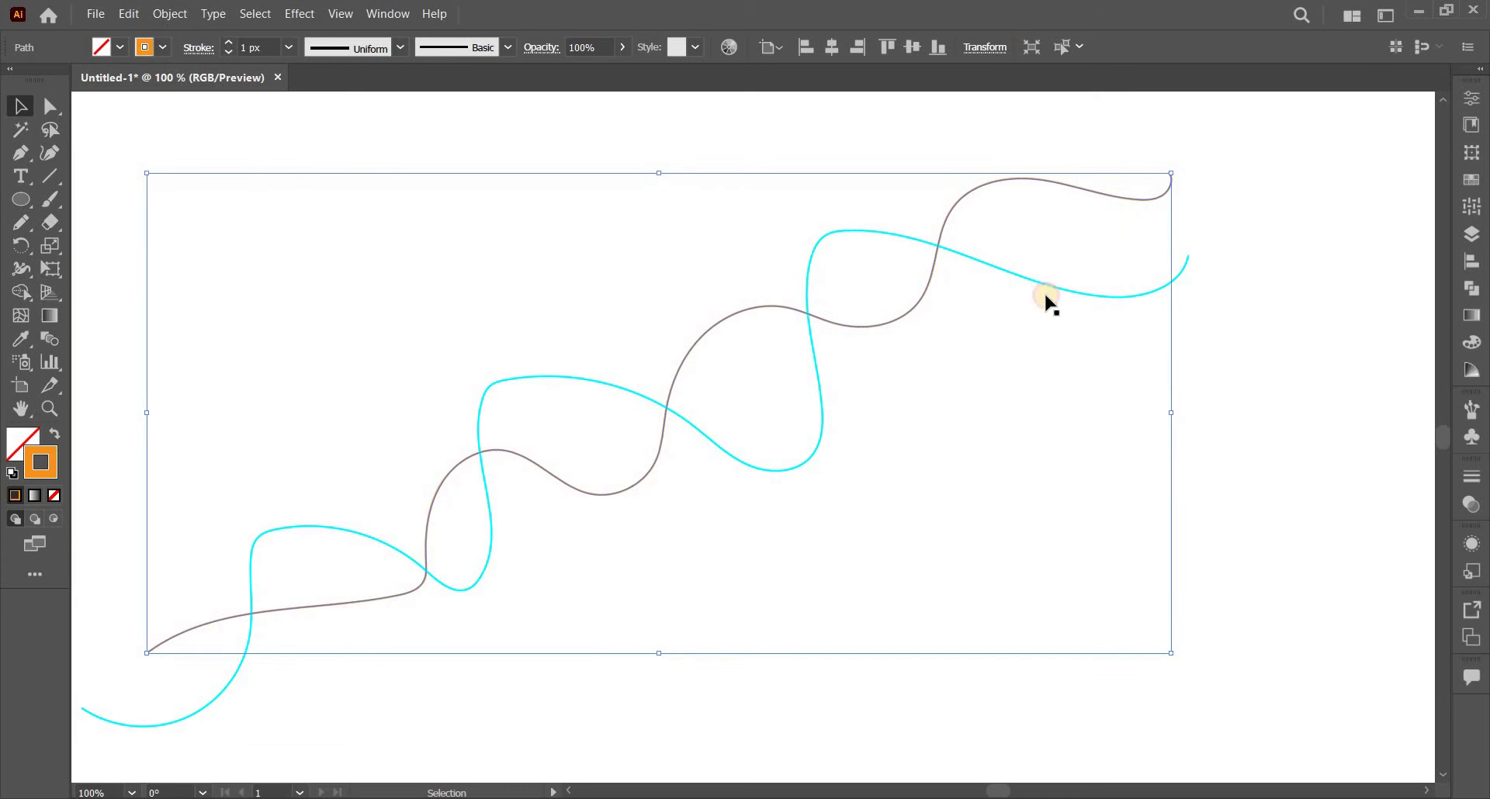
left_click(1180, 402)
key("ctrl+a")
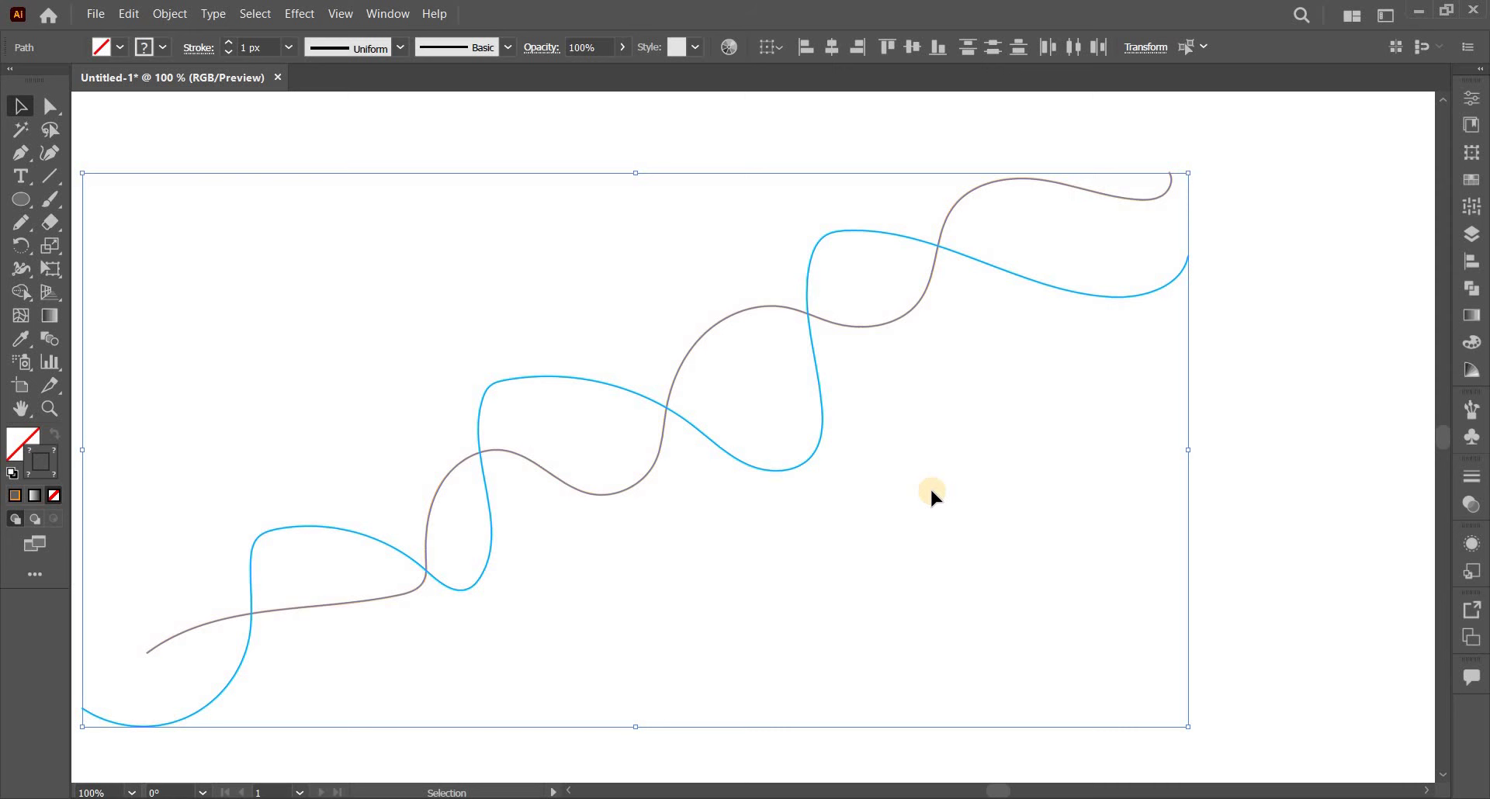
Step: Change the cyan-to-orange ribbon blend's spacing to Specified Steps, then deselect it
left_click(169, 13)
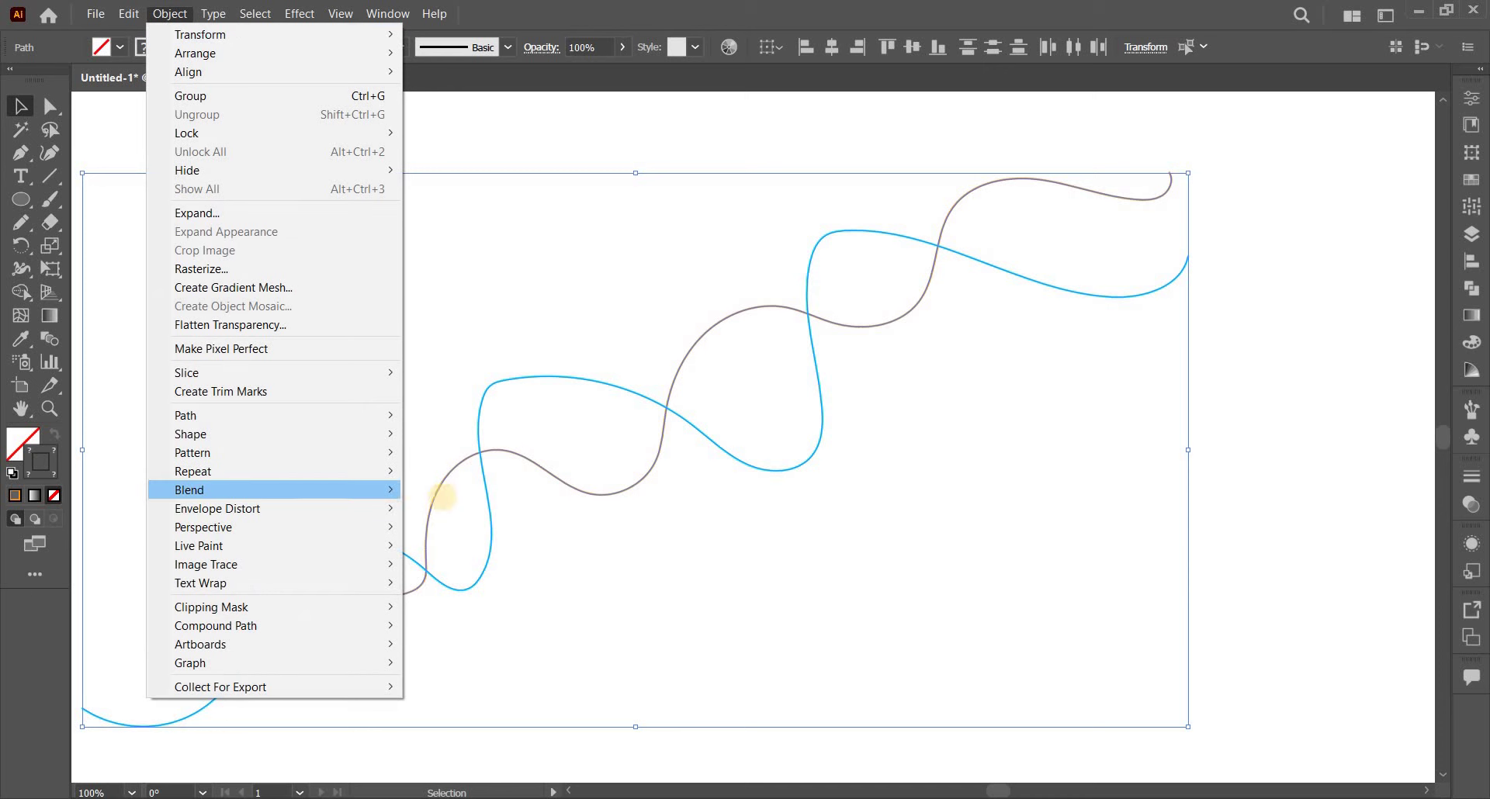
mouse_move(275, 490)
left_click(456, 491)
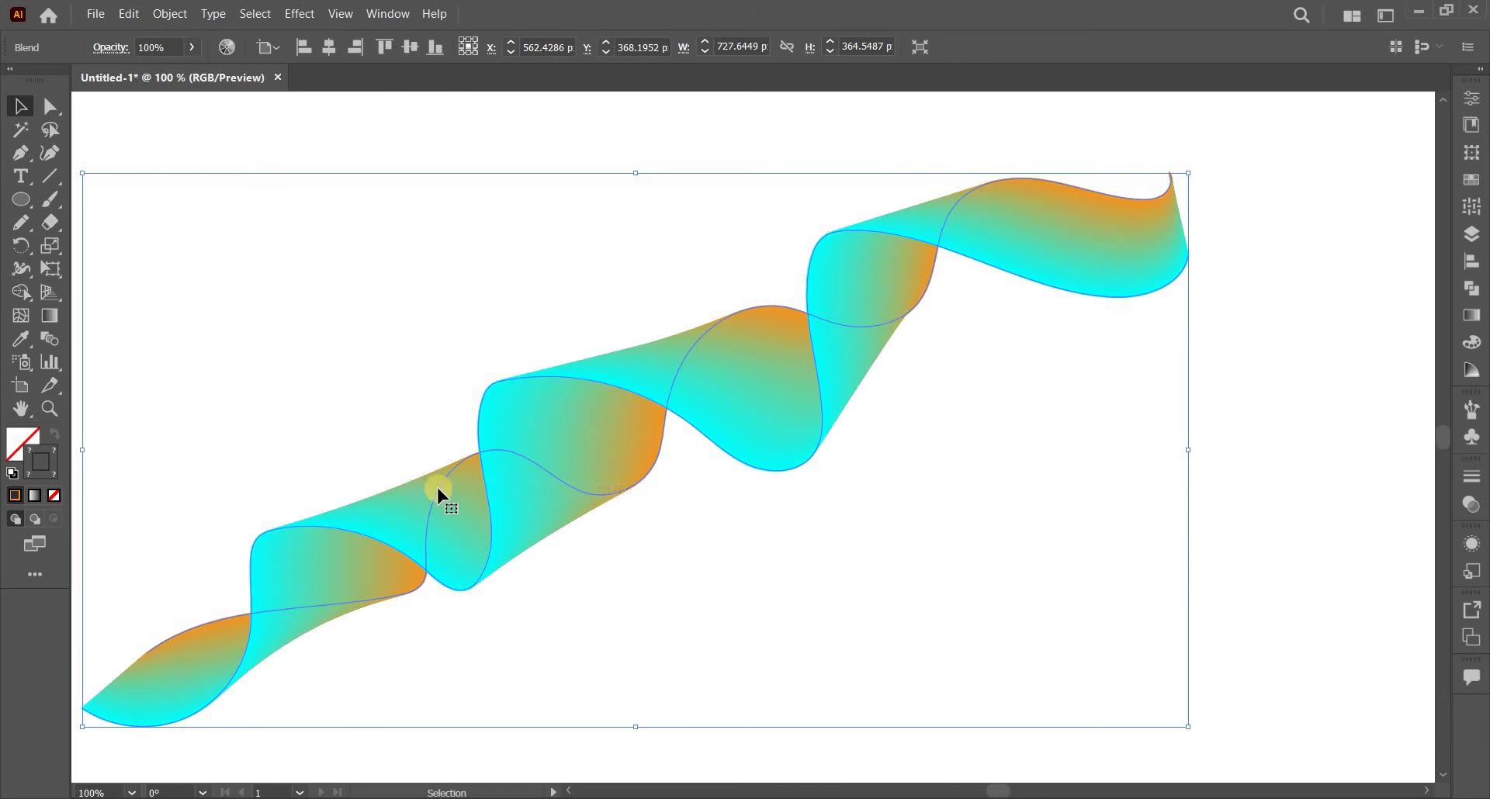
key("alt+o")
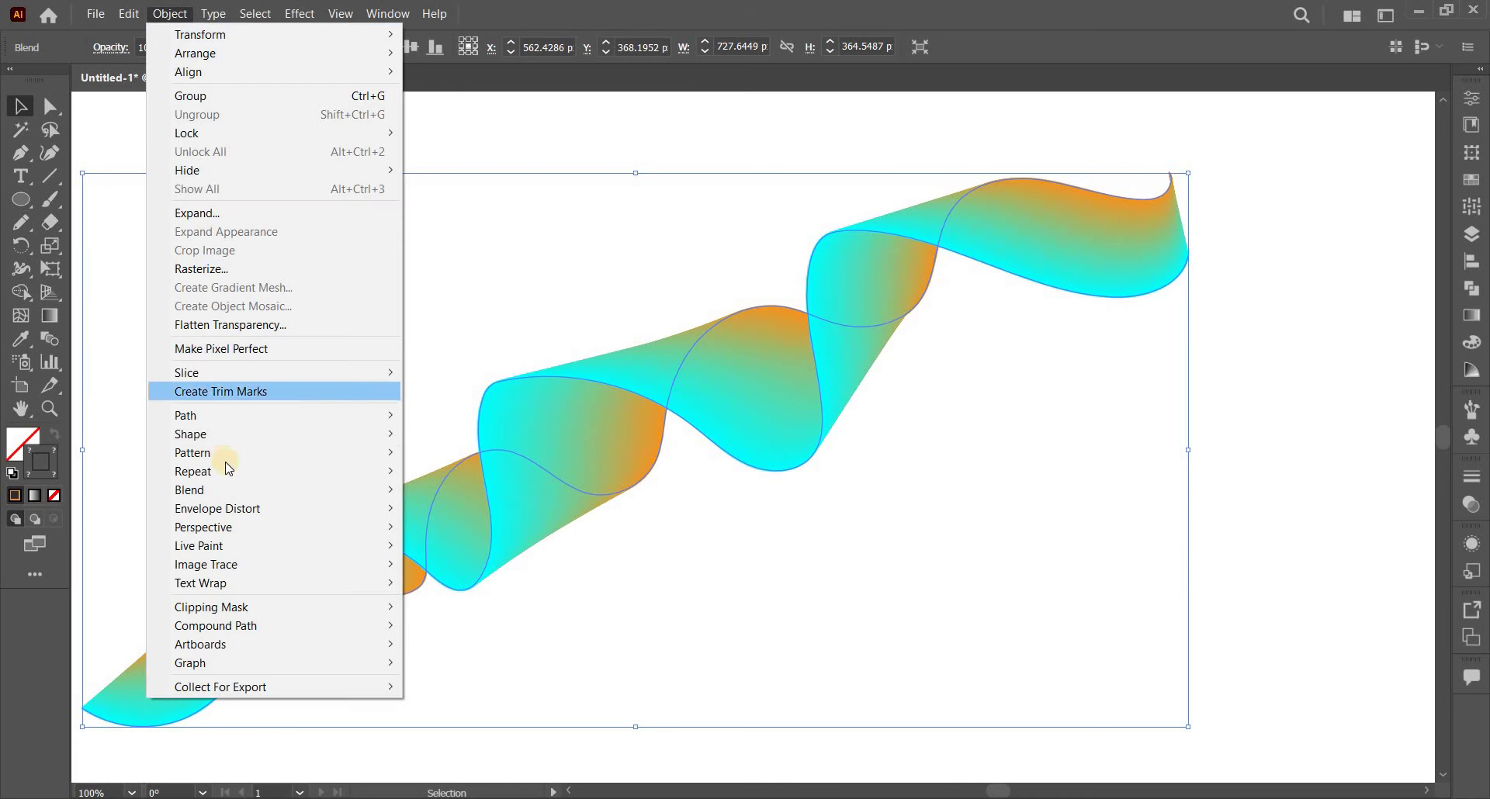
left_click(476, 532)
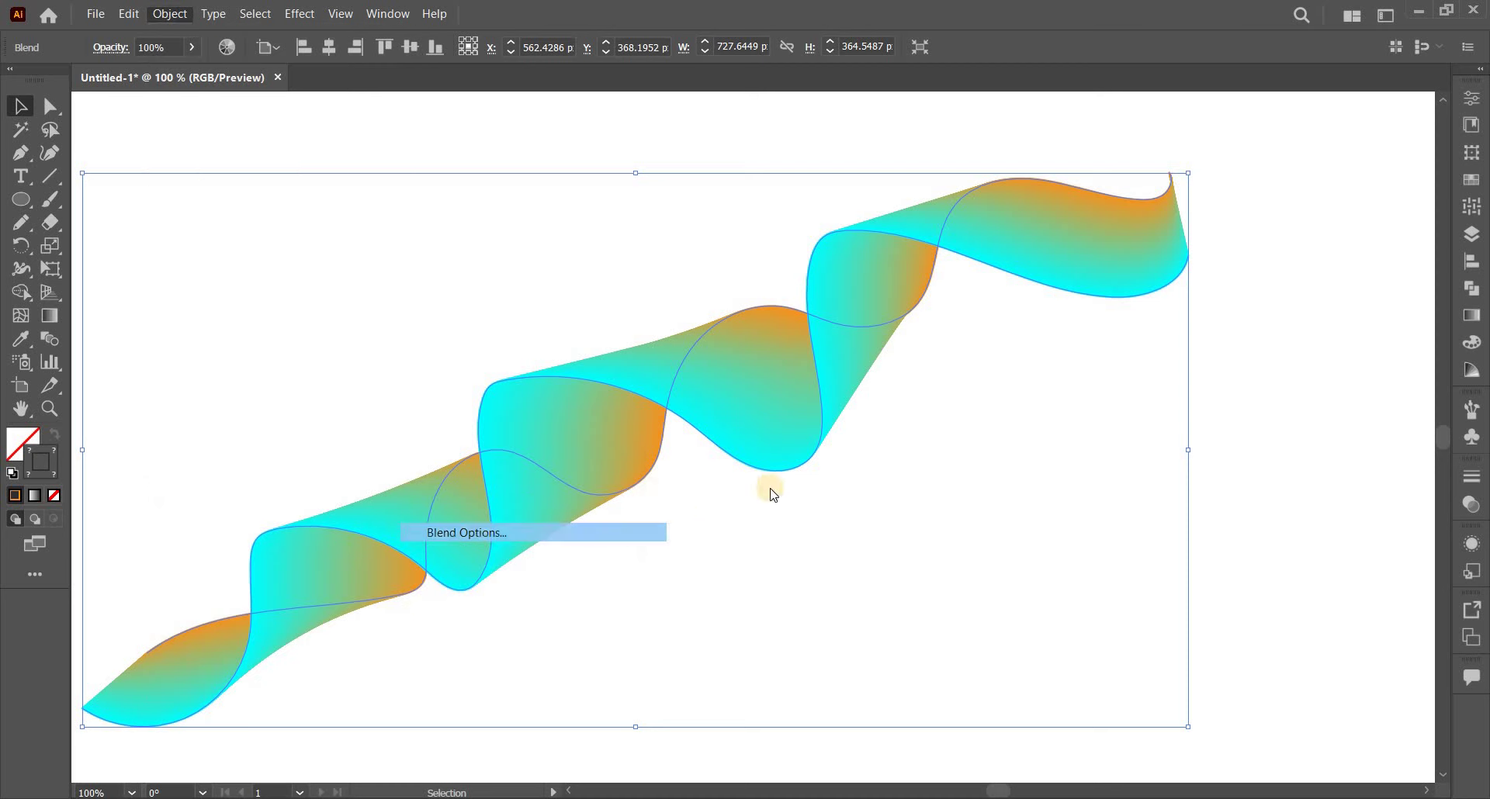
key("alt+Down")
key("Down")
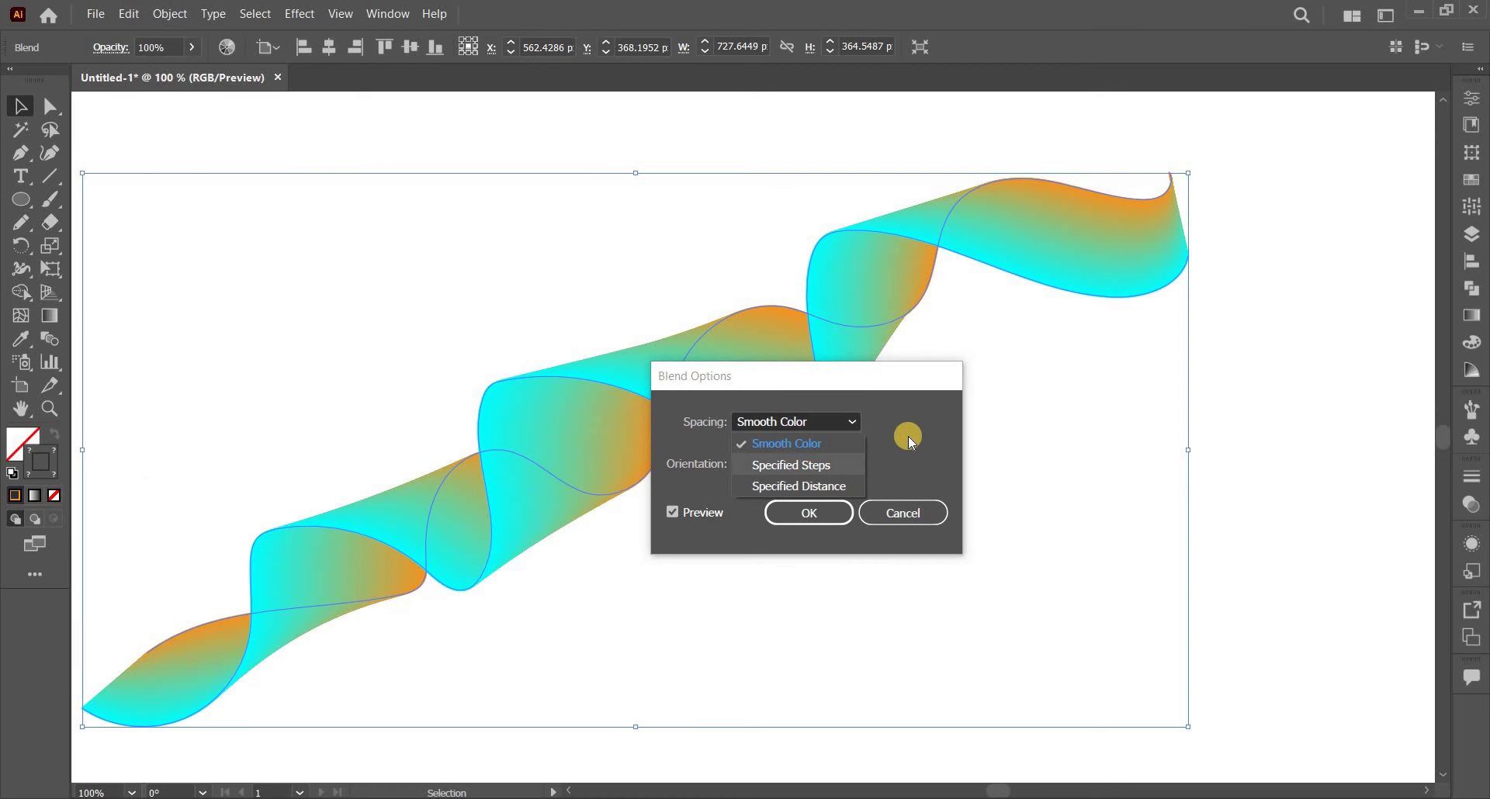
key("Return")
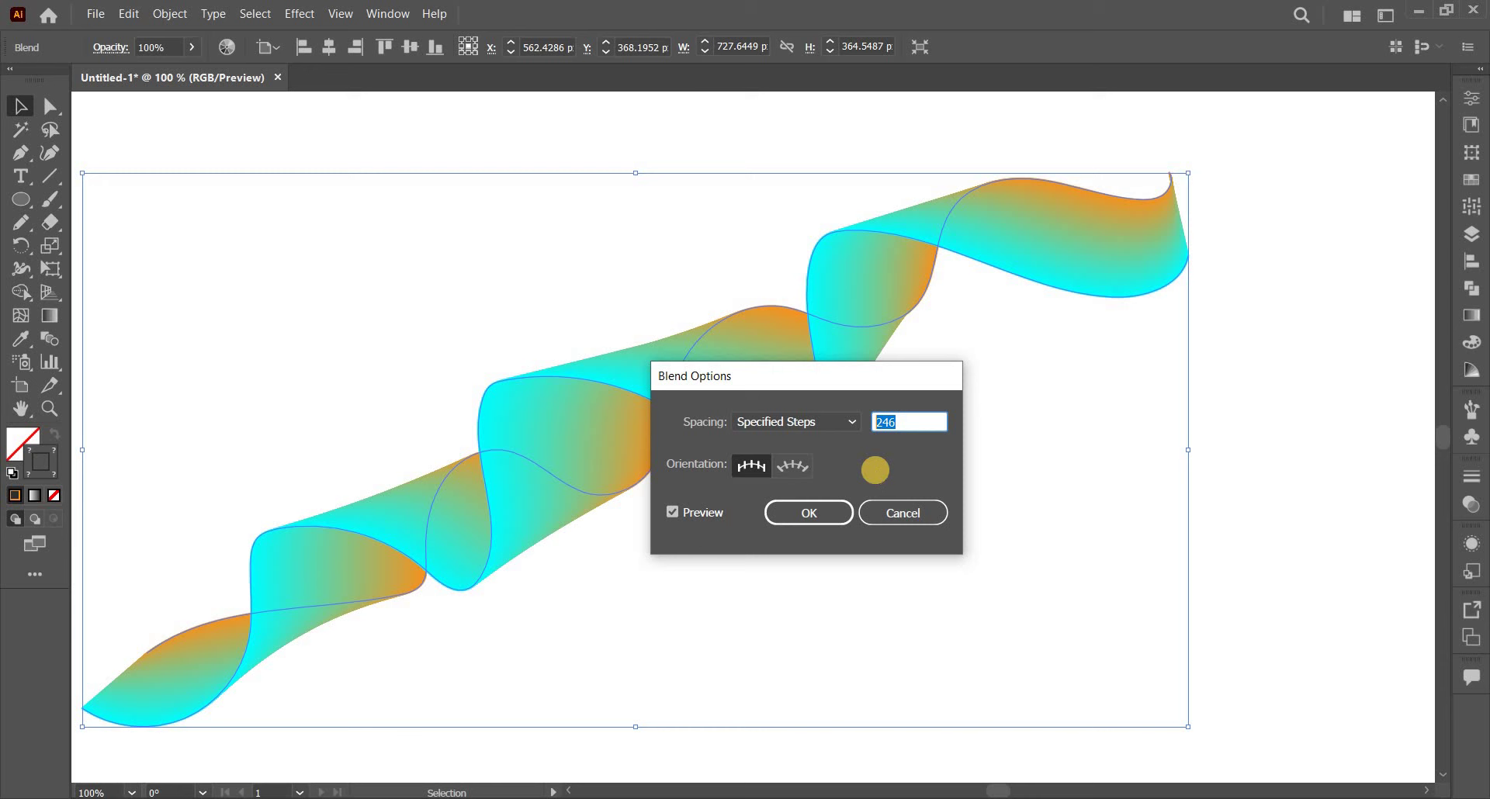
left_click(807, 506)
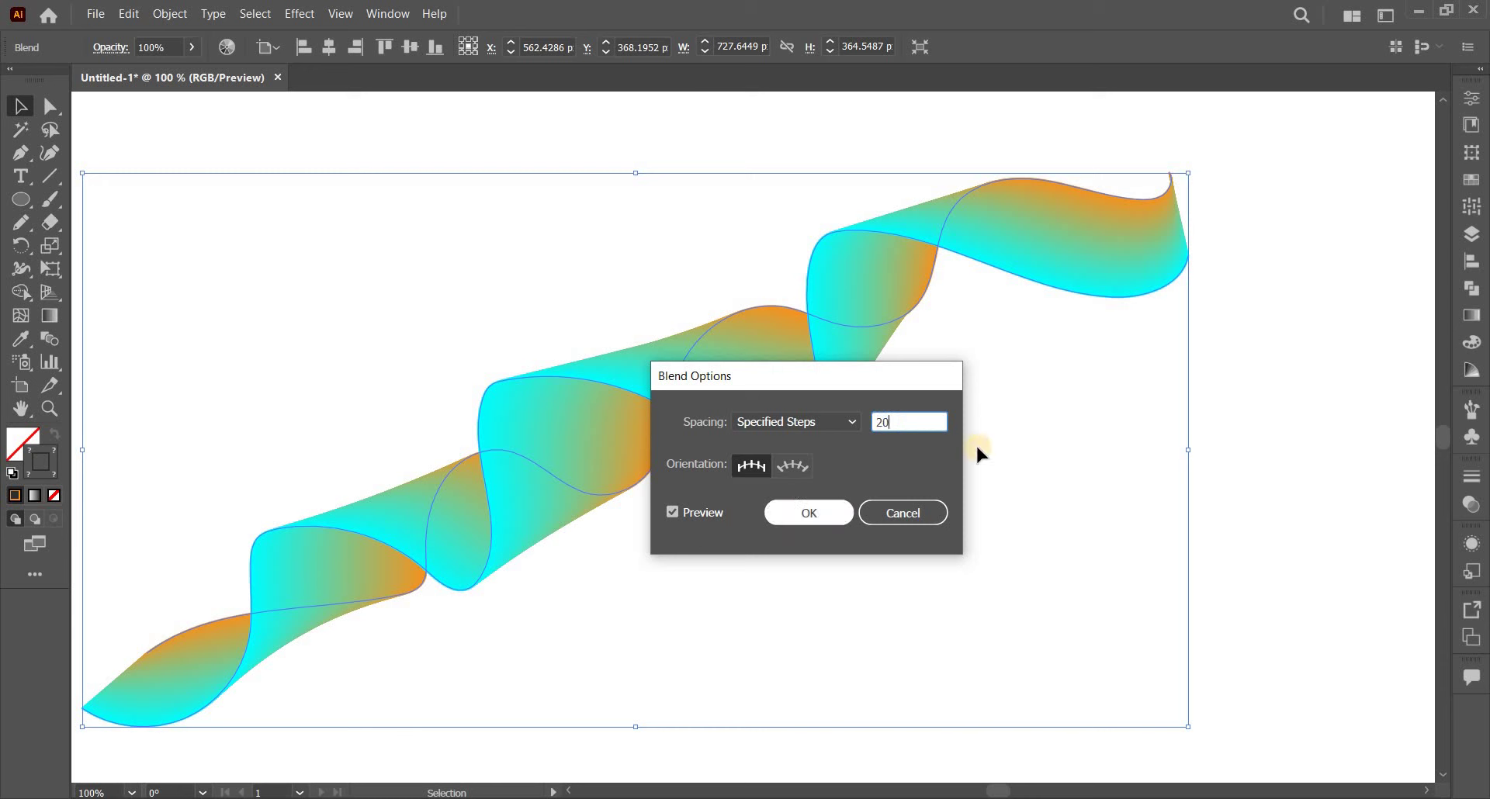
left_click(1221, 466)
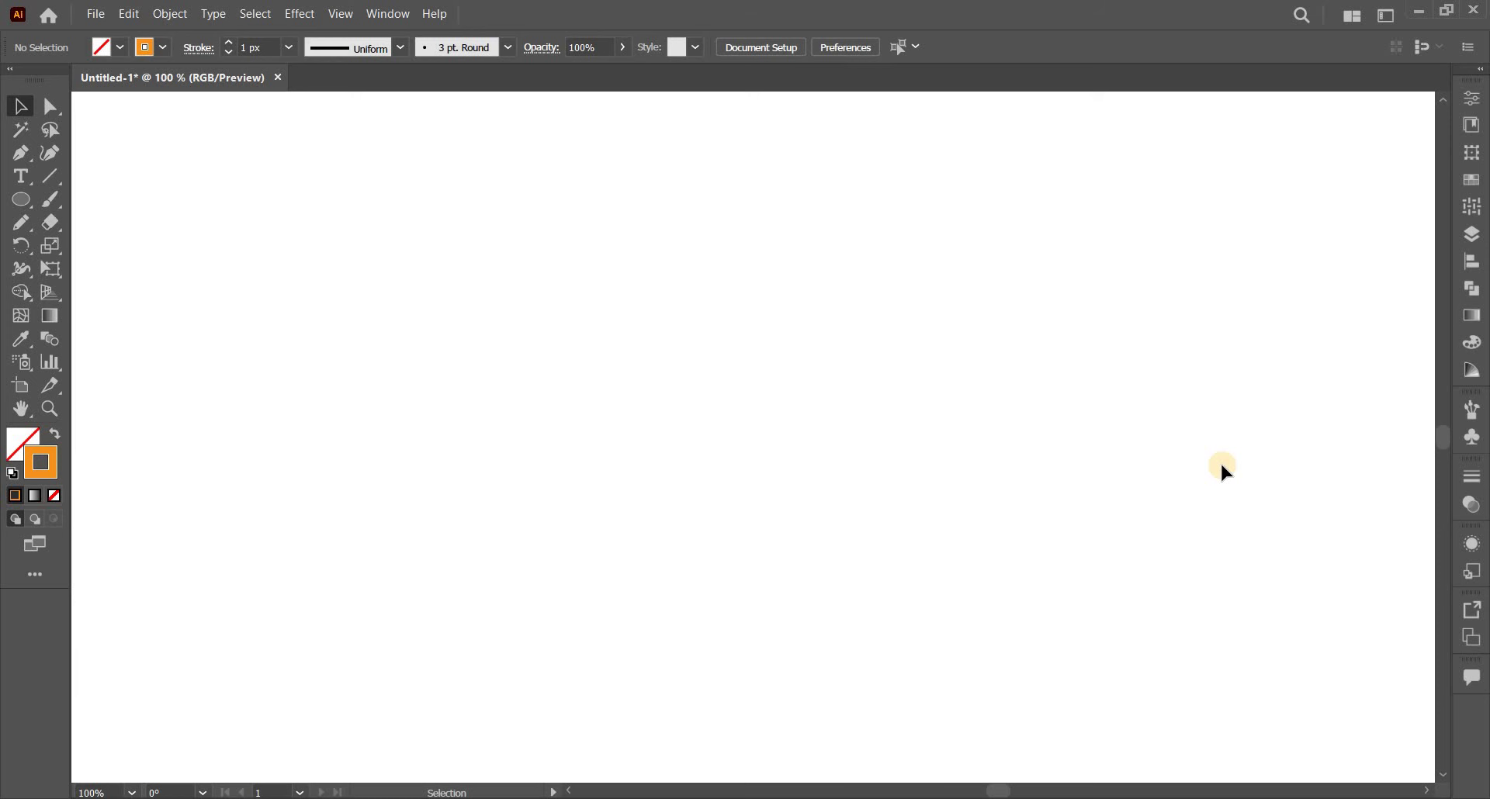
Step: Type a letter 'g' on the canvas, enlarge it and move it into position
left_click(21, 184)
left_click(644, 391)
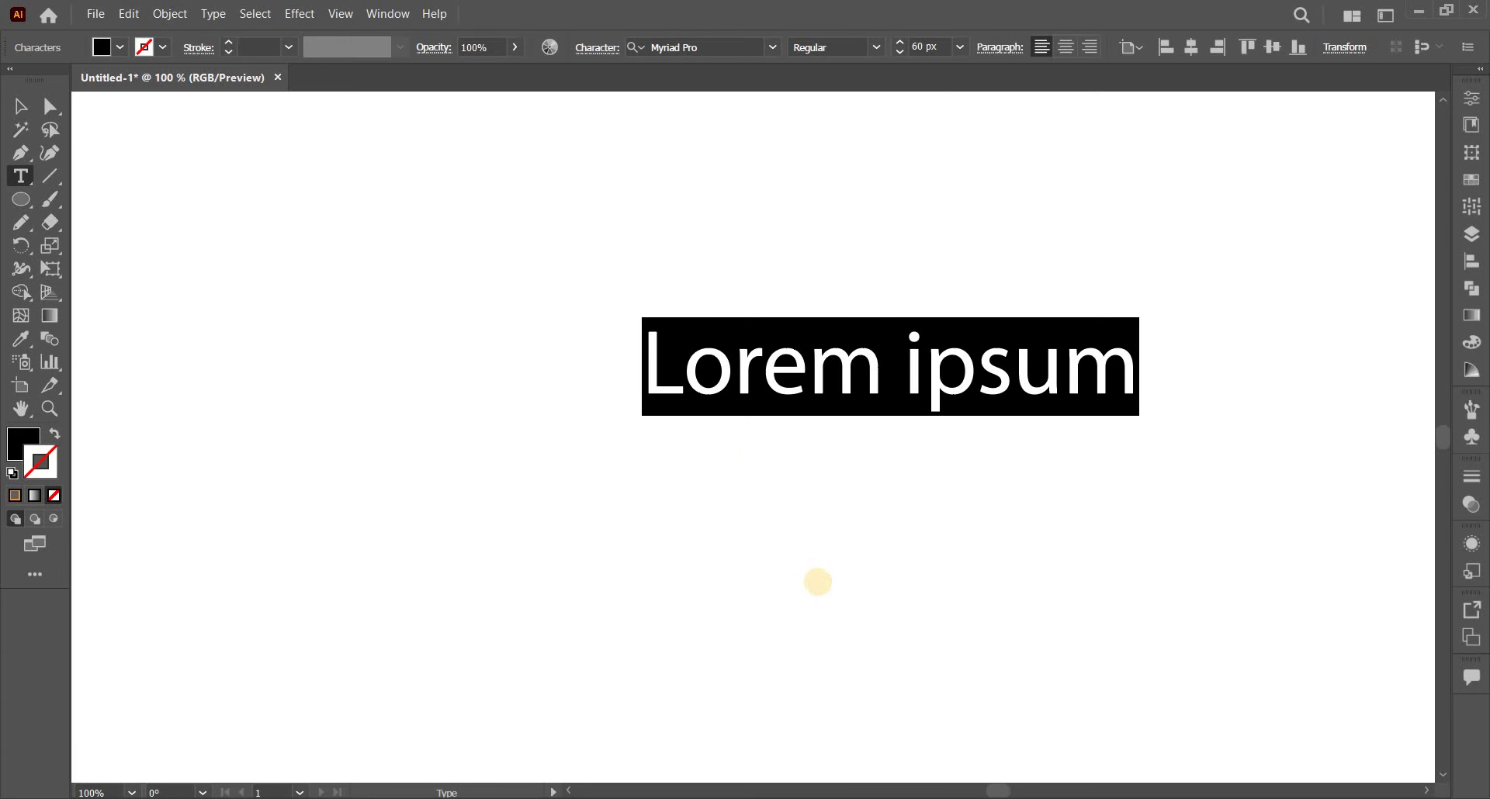
type("g")
key("Escape")
mouse_move(689, 410)
left_mouse_down()
mouse_move(939, 701)
mouse_move(828, 579)
left_mouse_up()
mouse_move(792, 369)
left_mouse_down()
mouse_move(947, 578)
mouse_move(788, 320)
left_mouse_up()
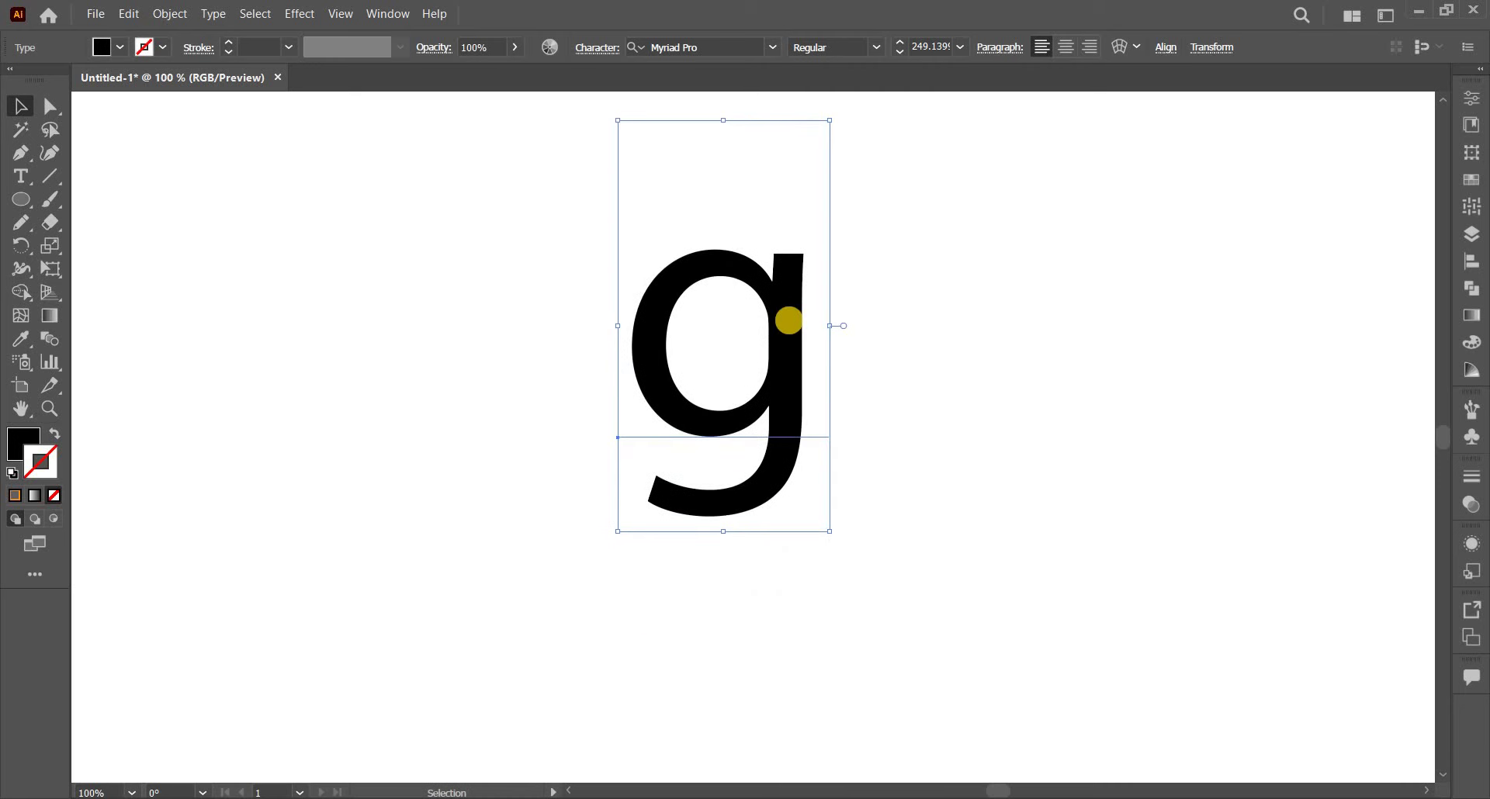
Step: Convert the g to outlines with no fill and a black stroke, then deselect it
right_click(791, 324)
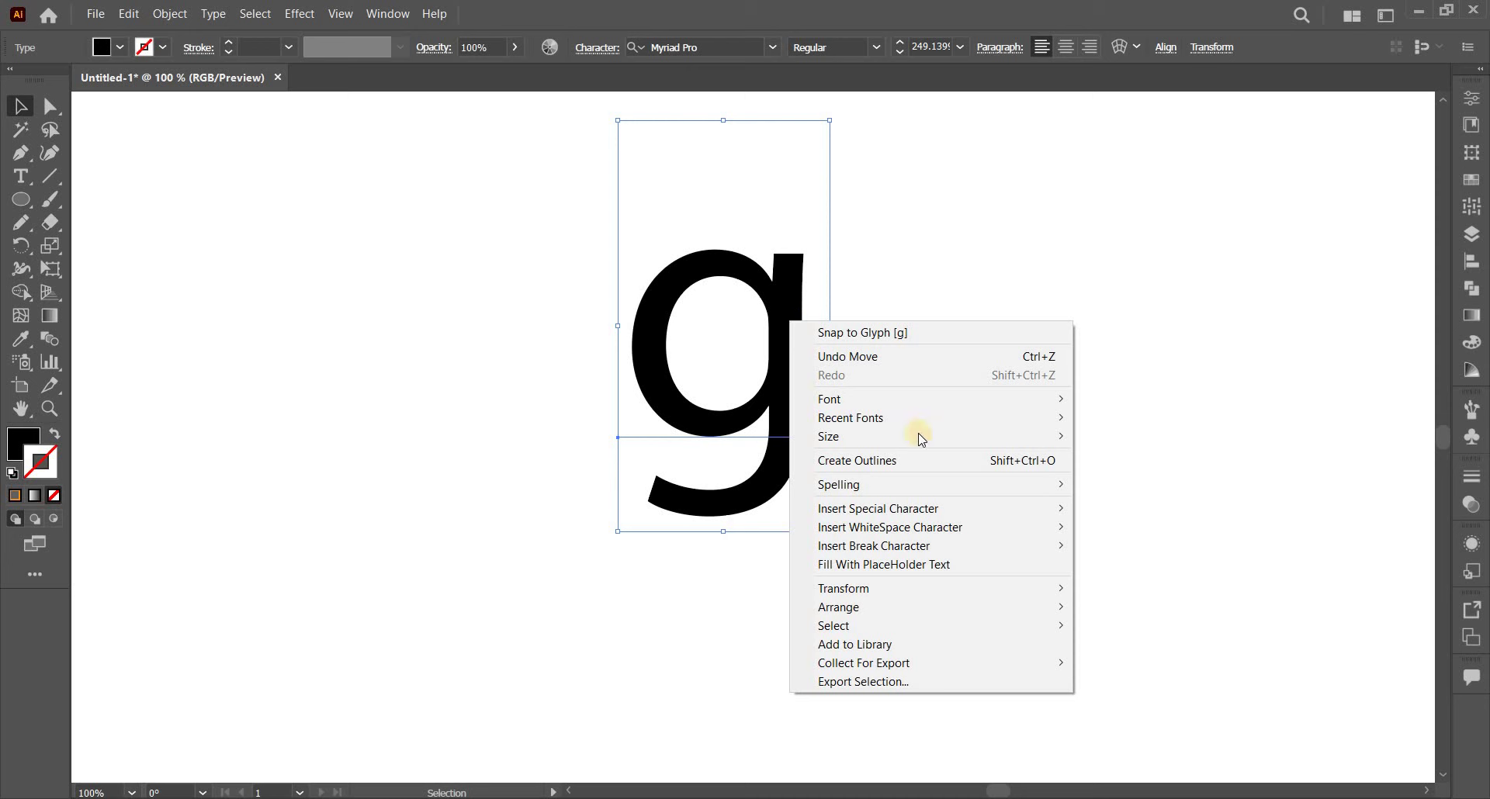
left_click(876, 460)
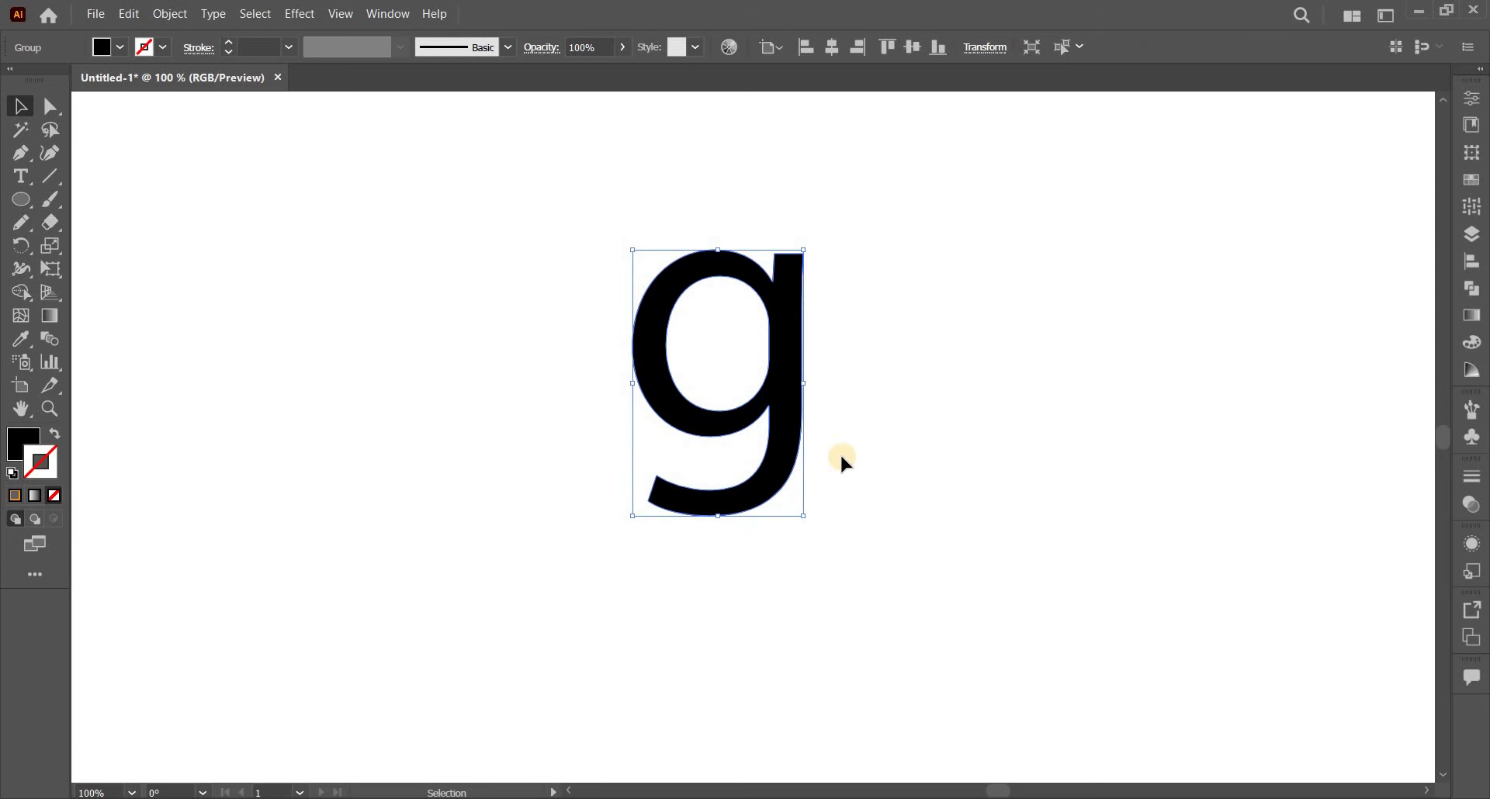
key("ctrl+alt+x")
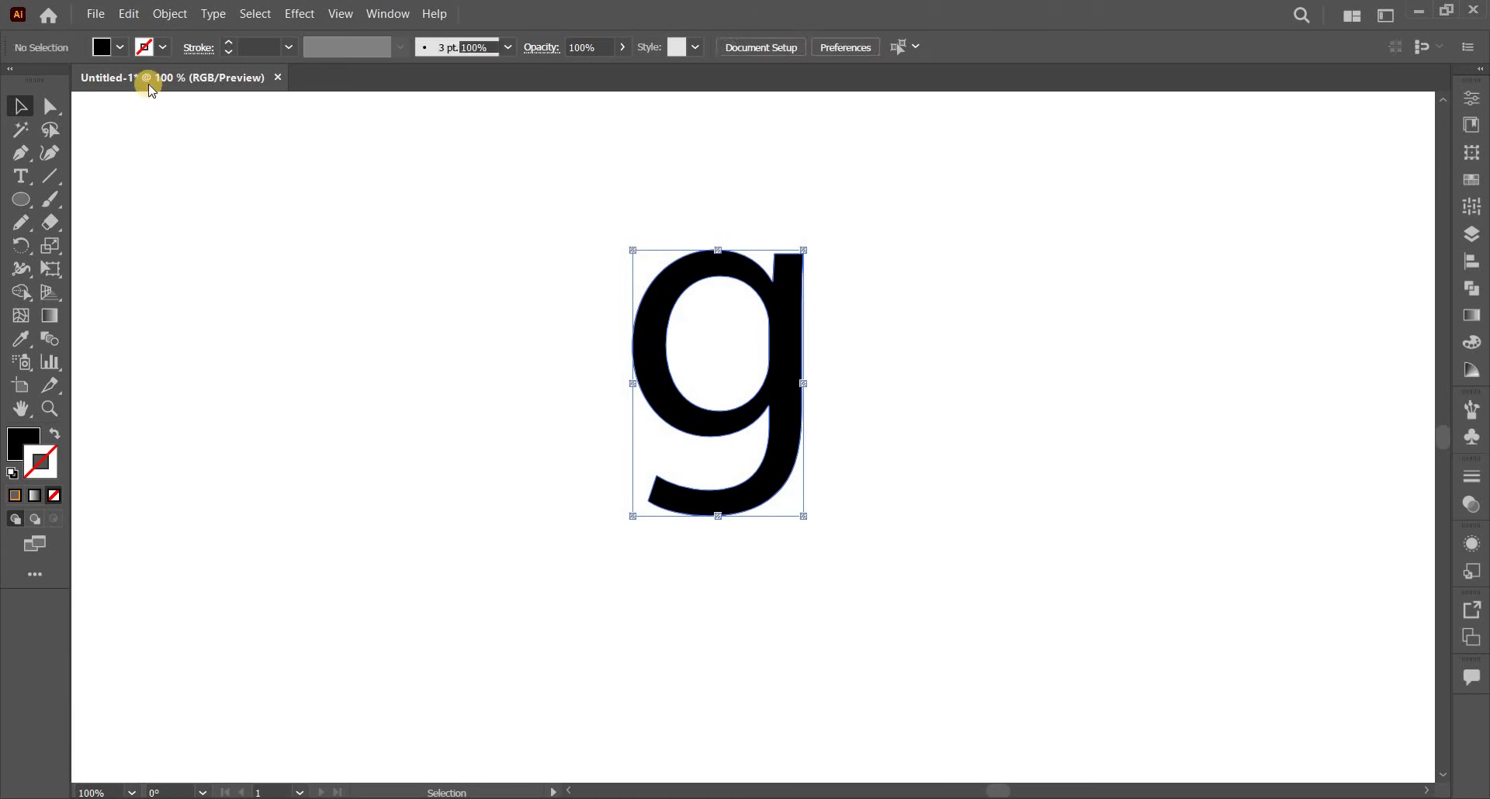
left_click(120, 47)
left_click(12, 81)
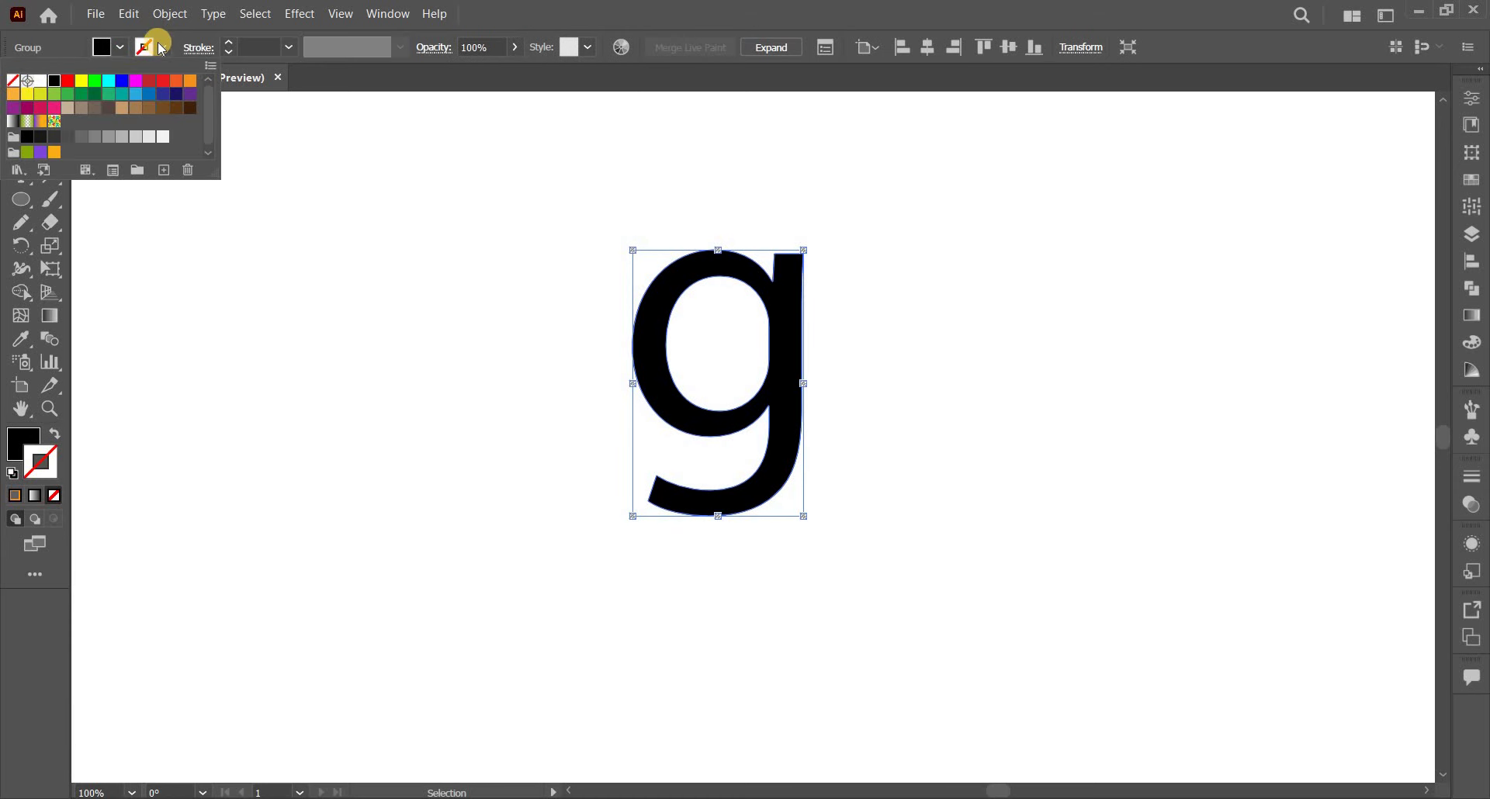
left_click(135, 87)
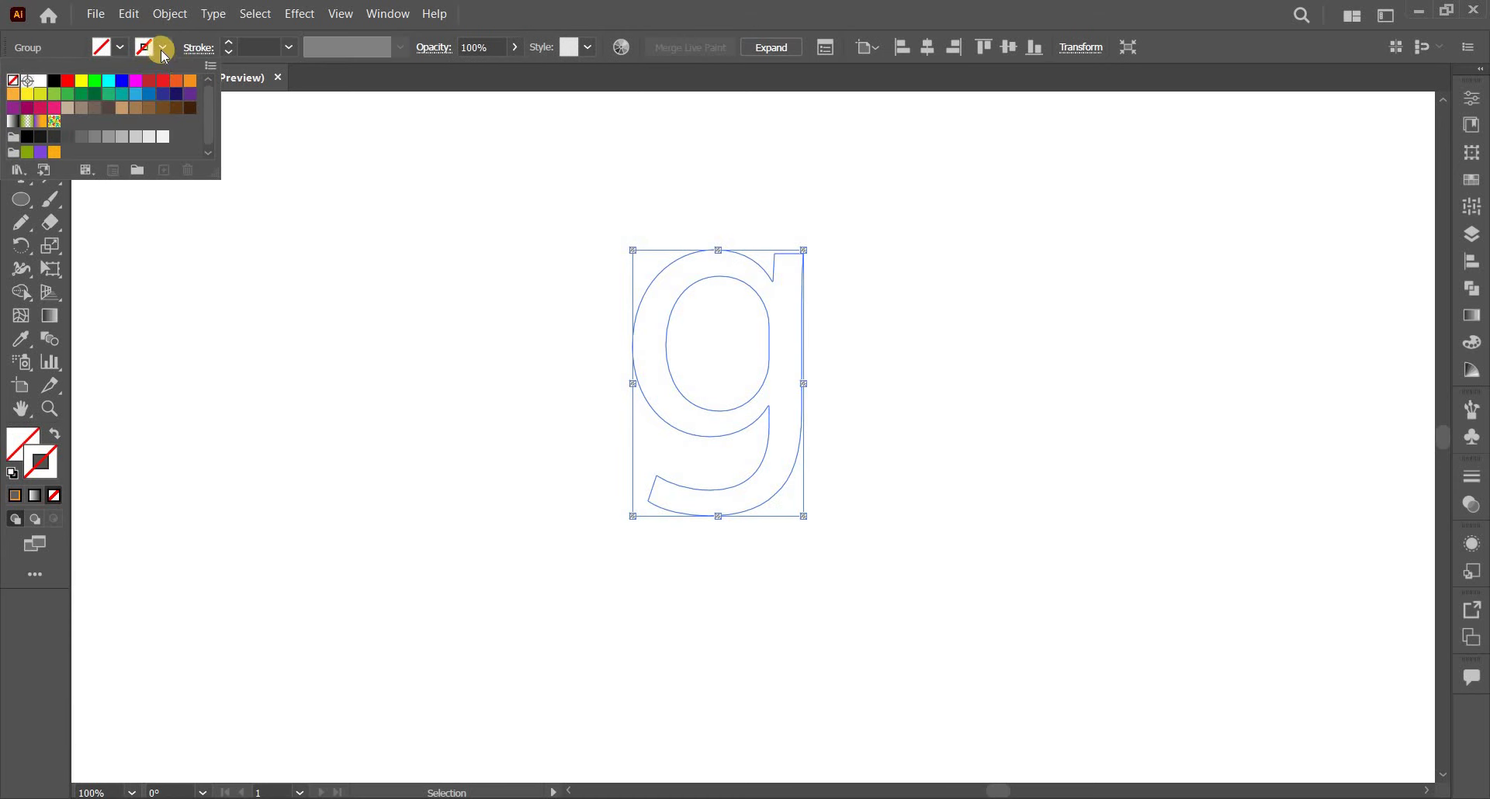
left_click(463, 428)
left_click(675, 502)
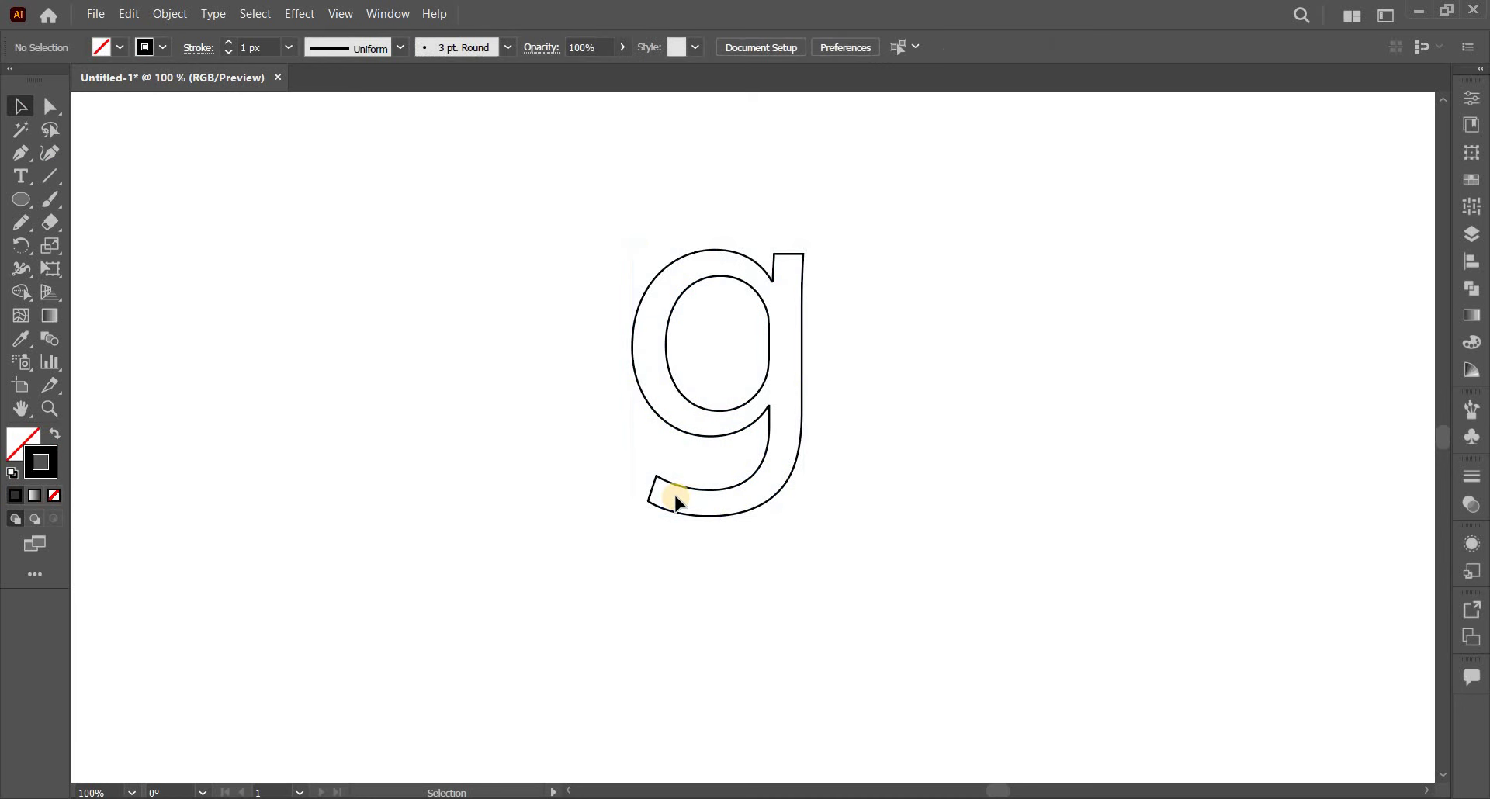
left_click(50, 106)
Step: Select the g's anchor points and redraw its squared tail end as a rounded curve with the Pencil
left_click_drag(602, 197, 869, 548)
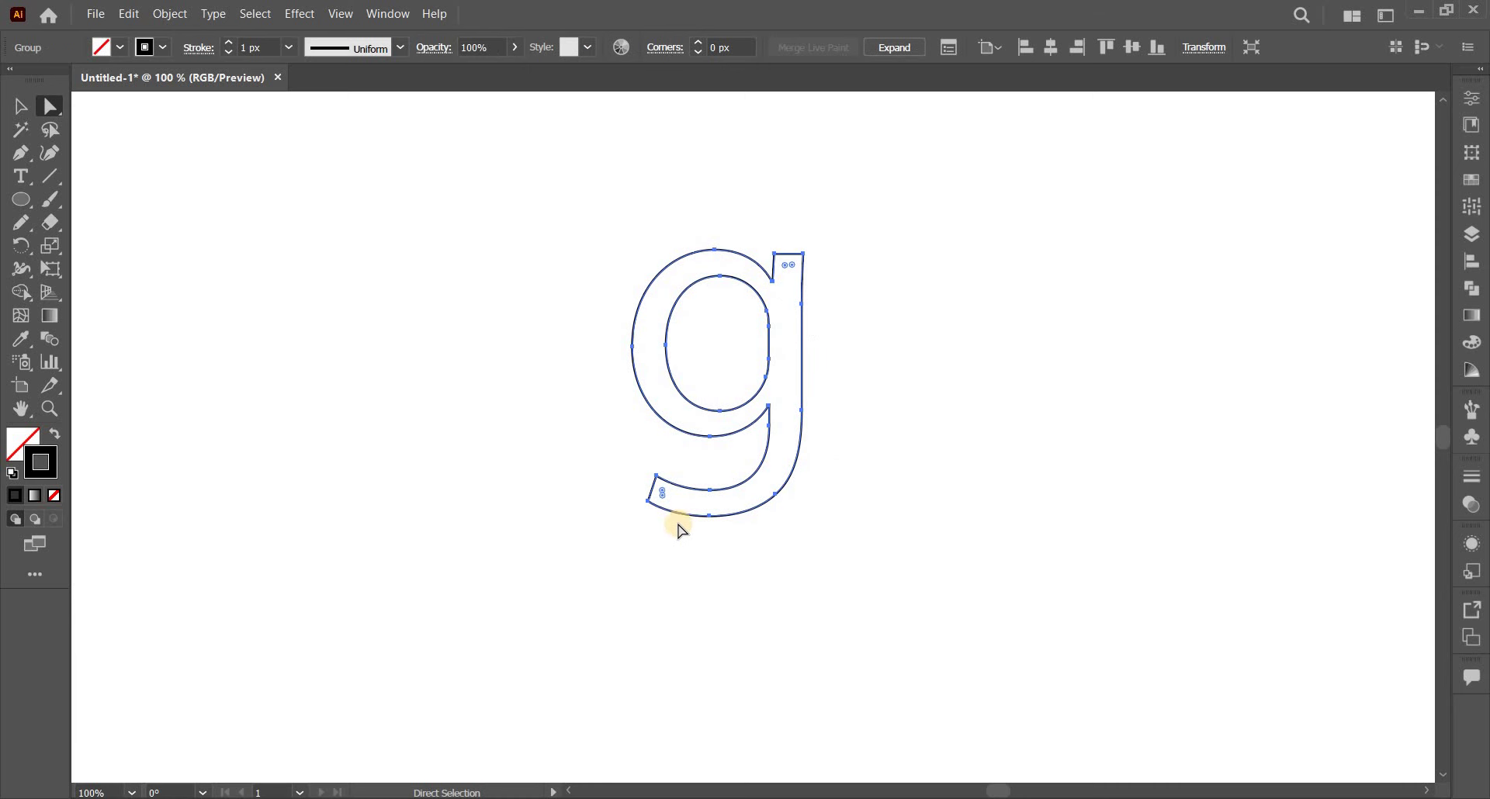
scroll(693, 485, "up", 4)
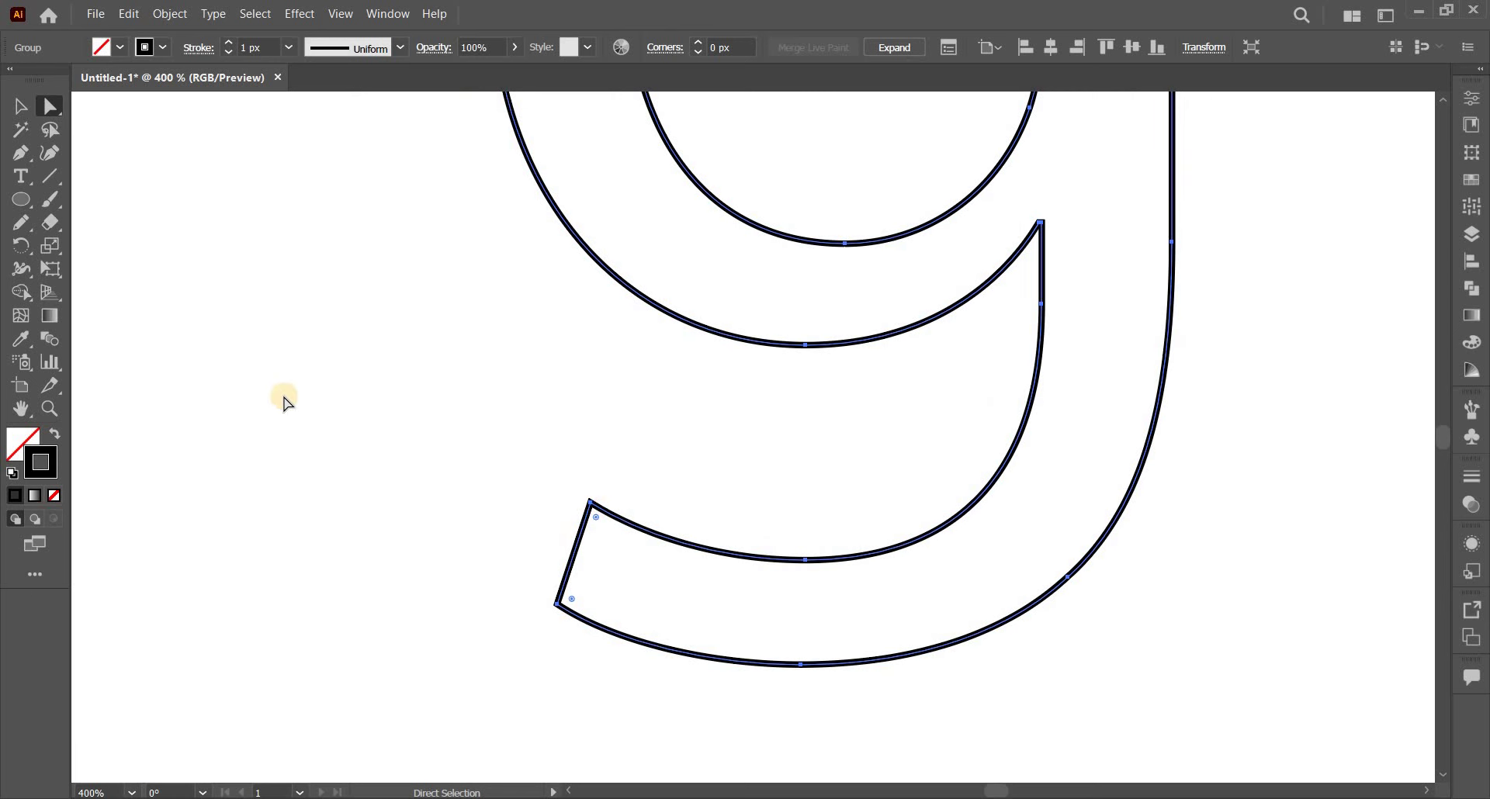
left_click_drag(16, 224, 101, 243)
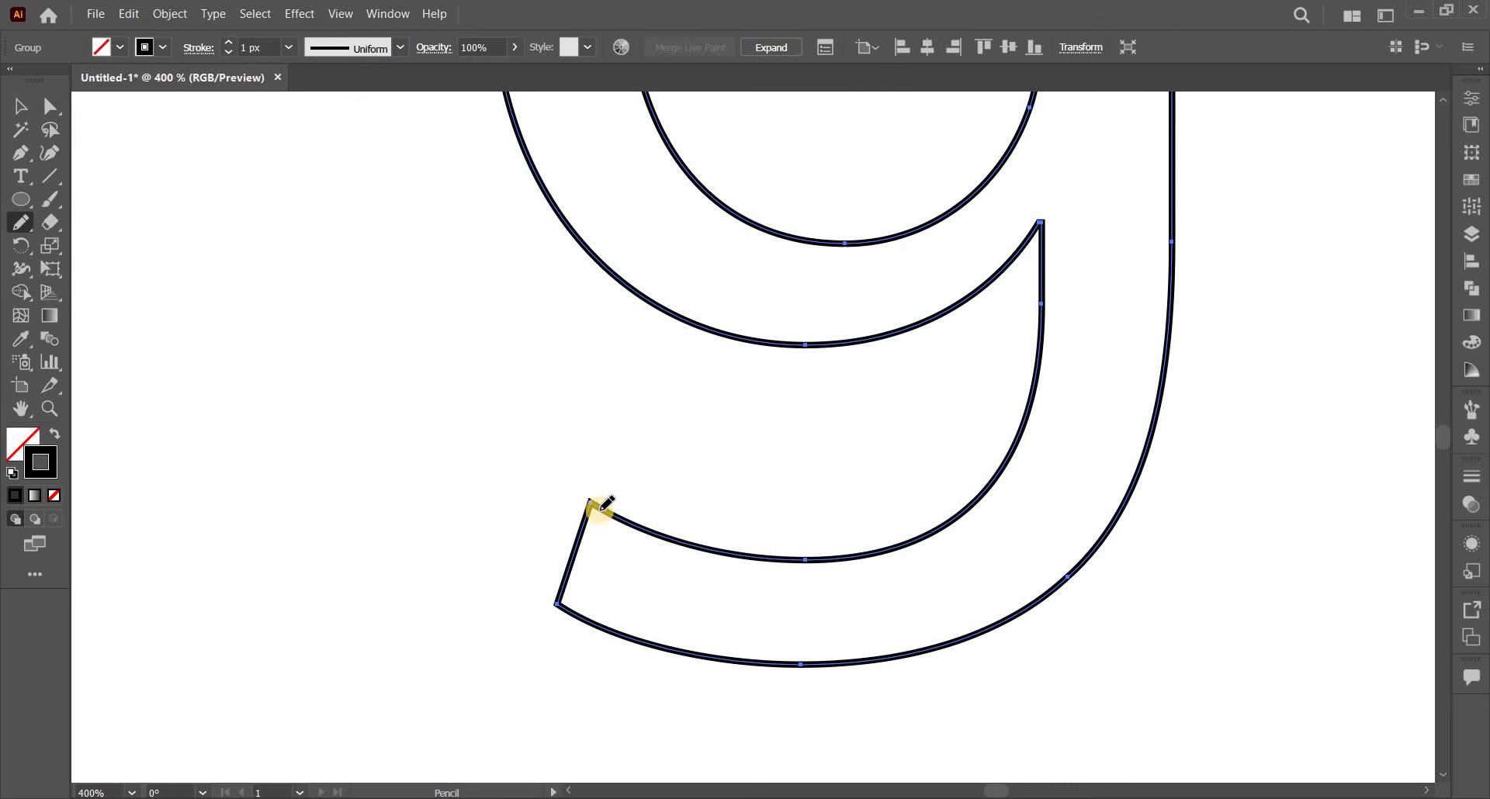
mouse_move(594, 504)
left_mouse_down()
mouse_move(540, 594)
mouse_move(566, 609)
left_mouse_up()
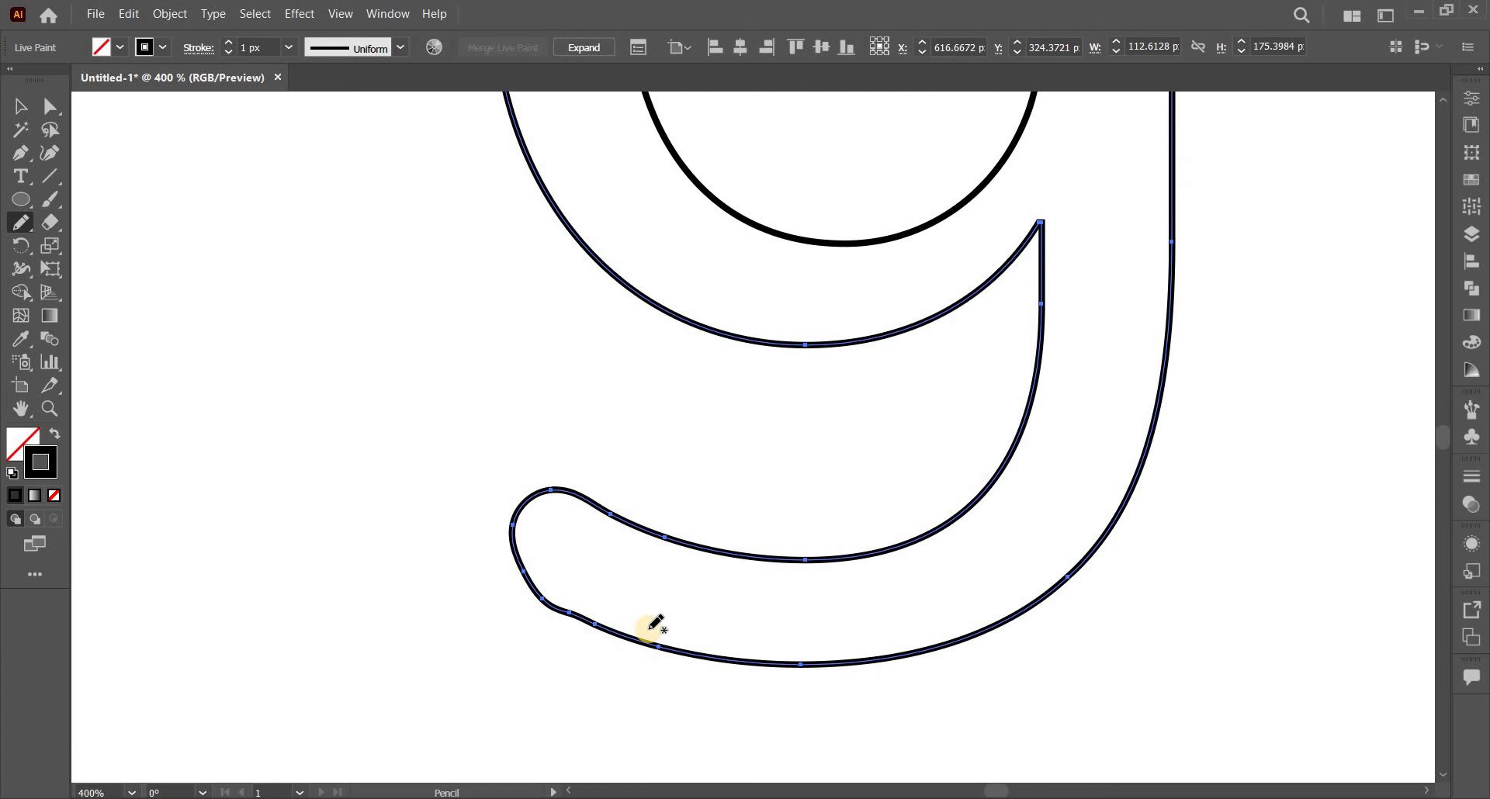
scroll(613, 618, "down", 1)
scroll(595, 510, "up", 1)
scroll(557, 434, "up", 1)
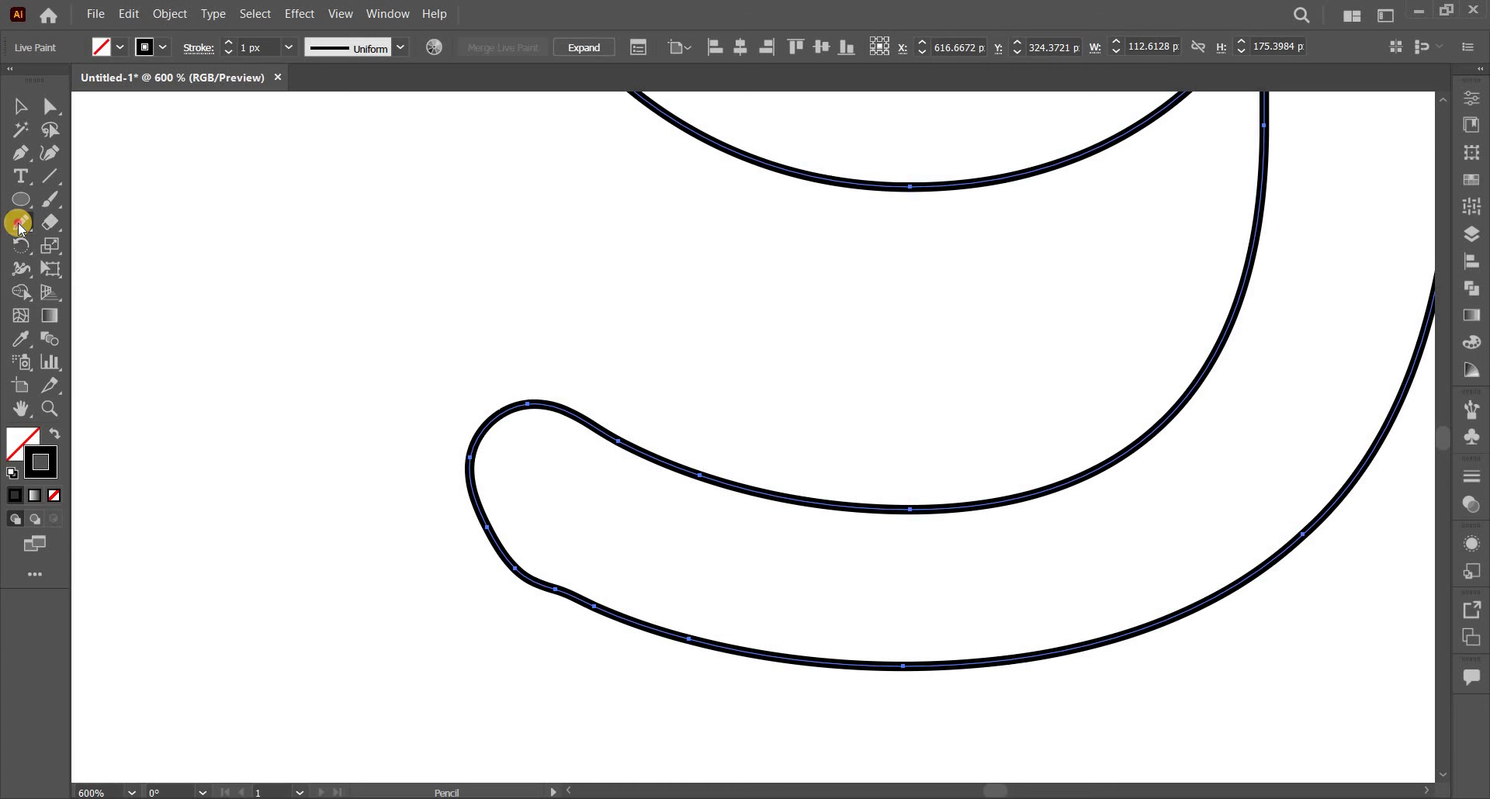
double_click(18, 224)
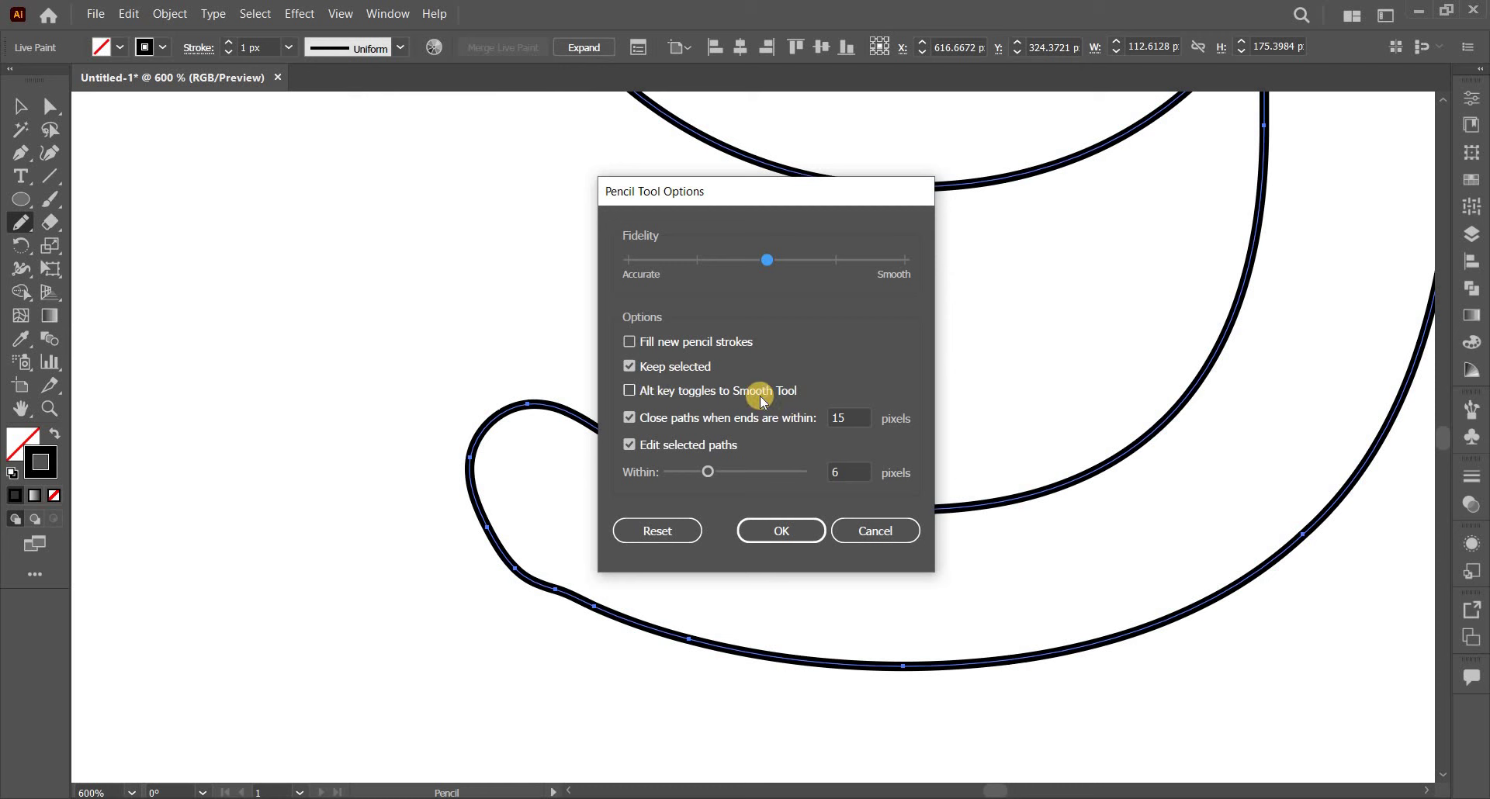
left_click(632, 391)
left_click(789, 539)
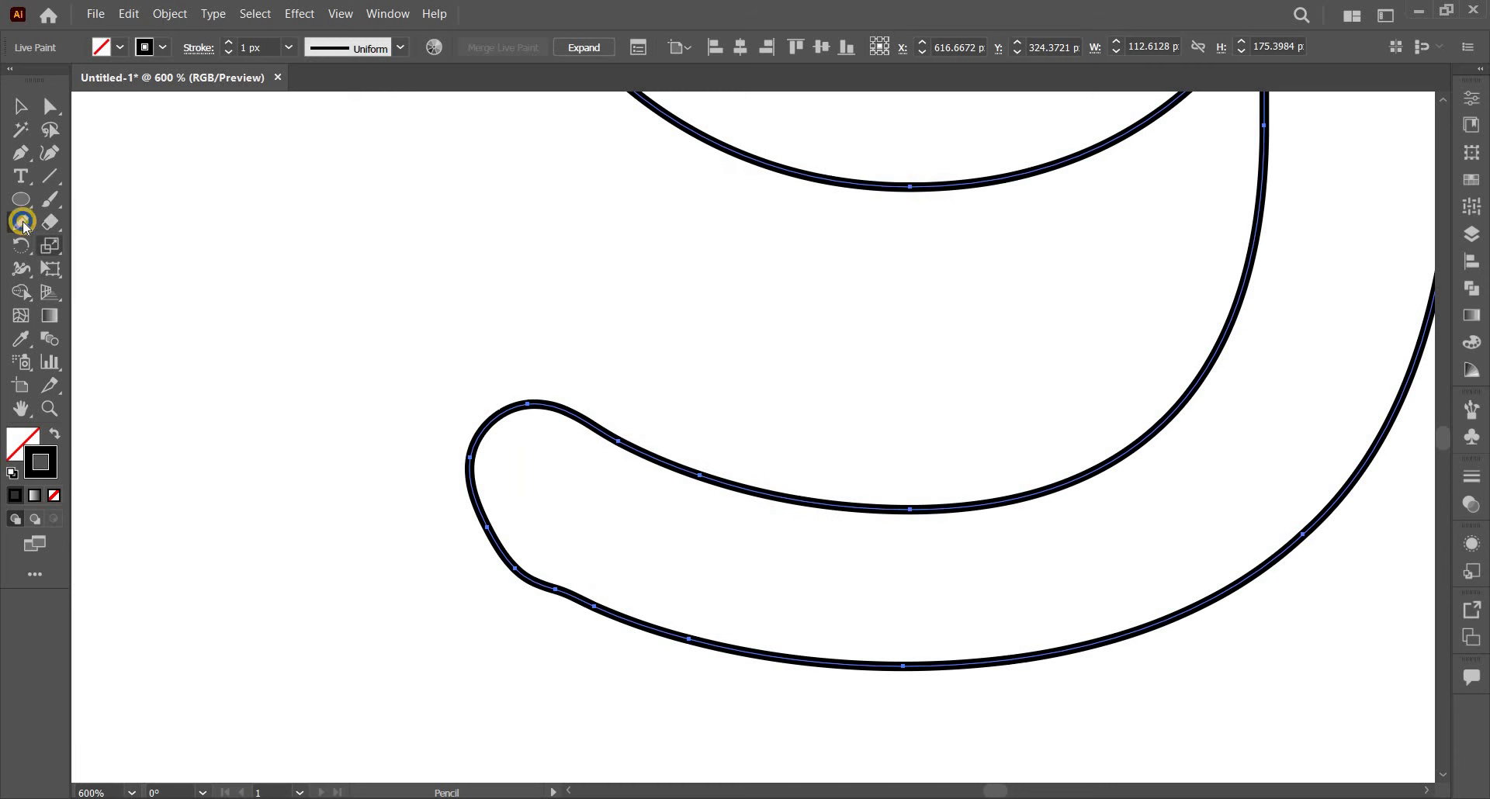
left_click_drag(23, 225, 126, 273)
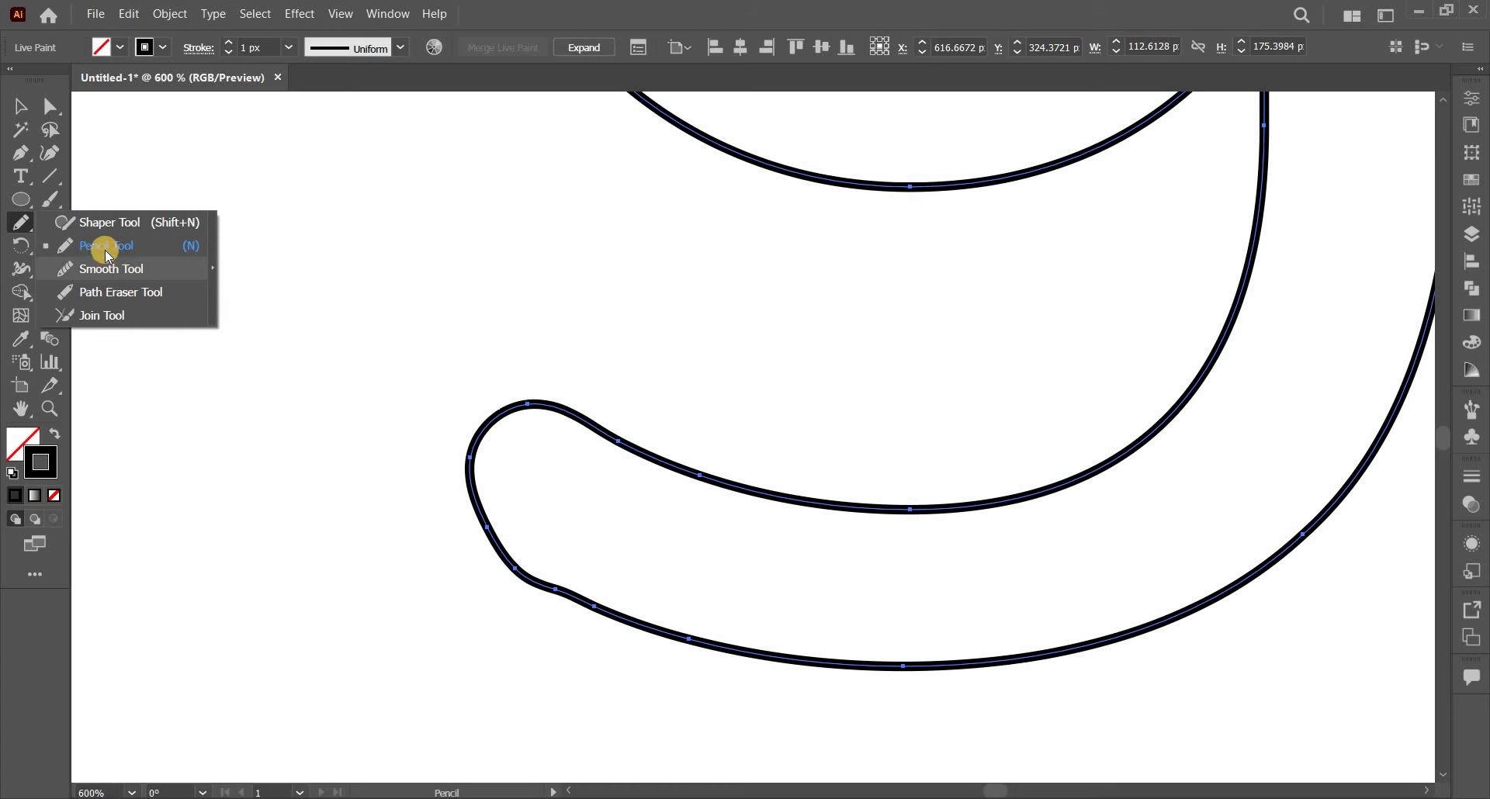
Step: Smooth the left side and lower-left bend of the g's tail curve
left_click(475, 417)
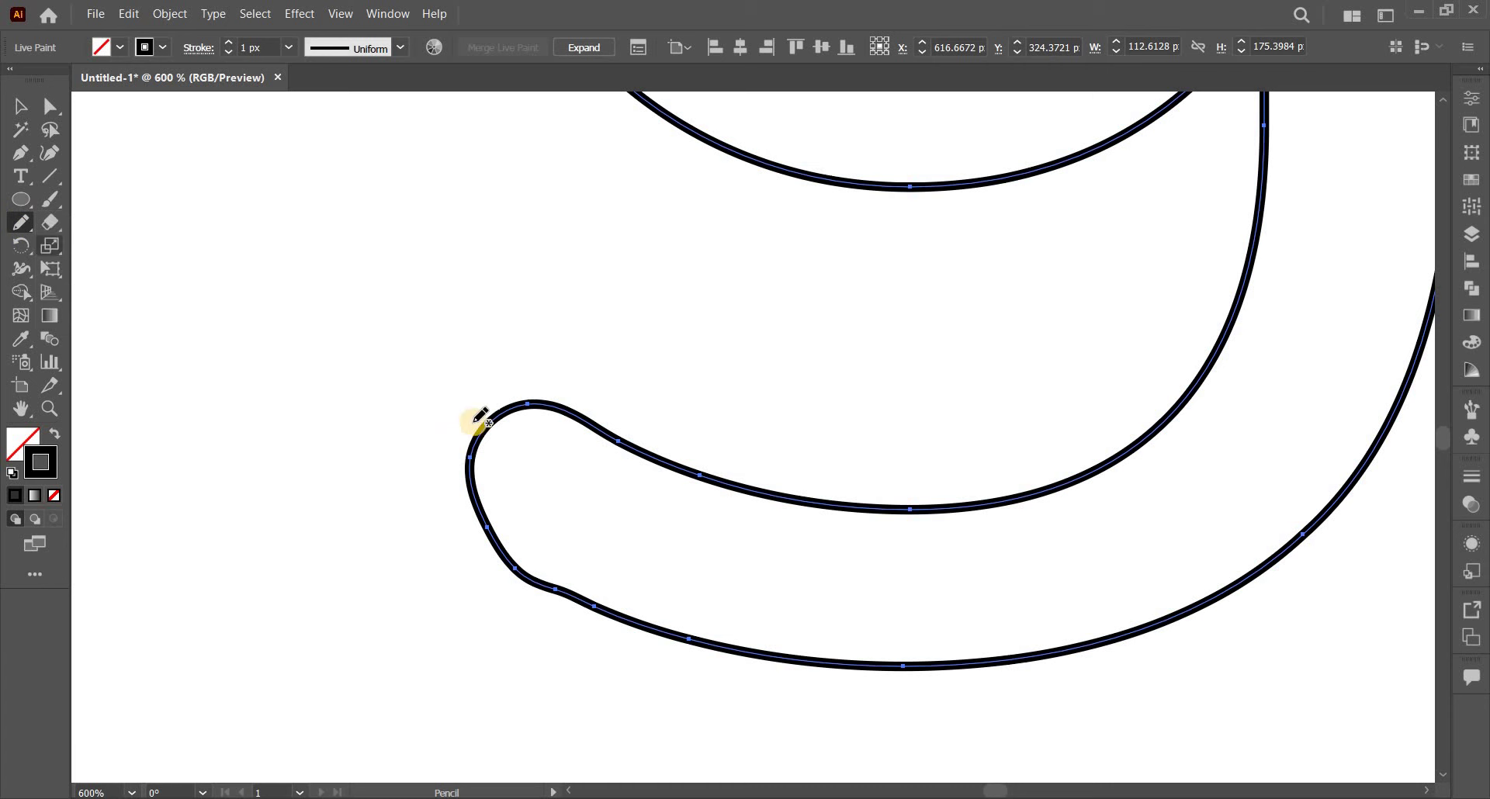
left_click_drag(571, 616, 471, 478)
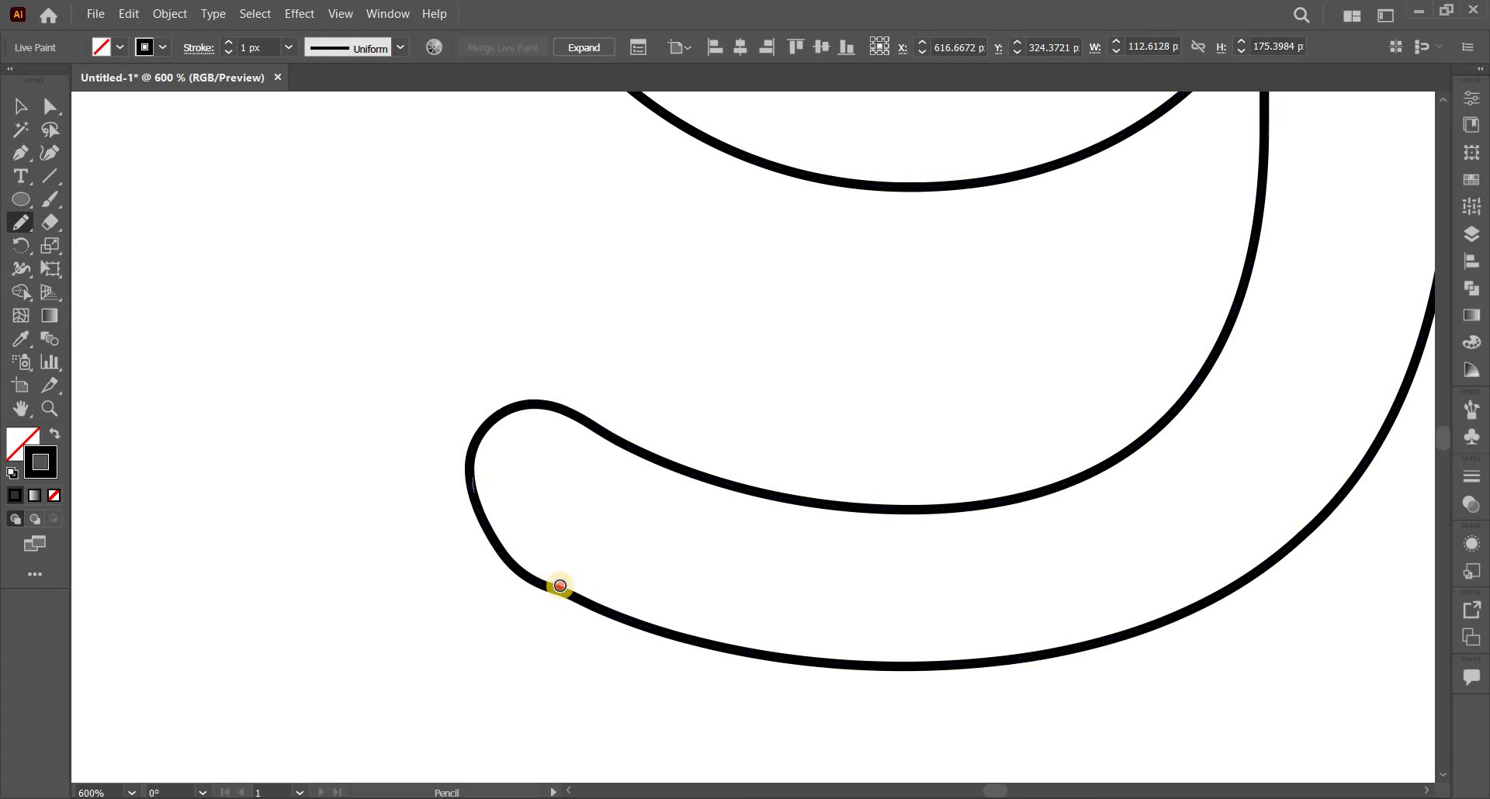
mouse_move(472, 478)
left_mouse_down()
mouse_move(529, 599)
mouse_move(571, 595)
left_mouse_up()
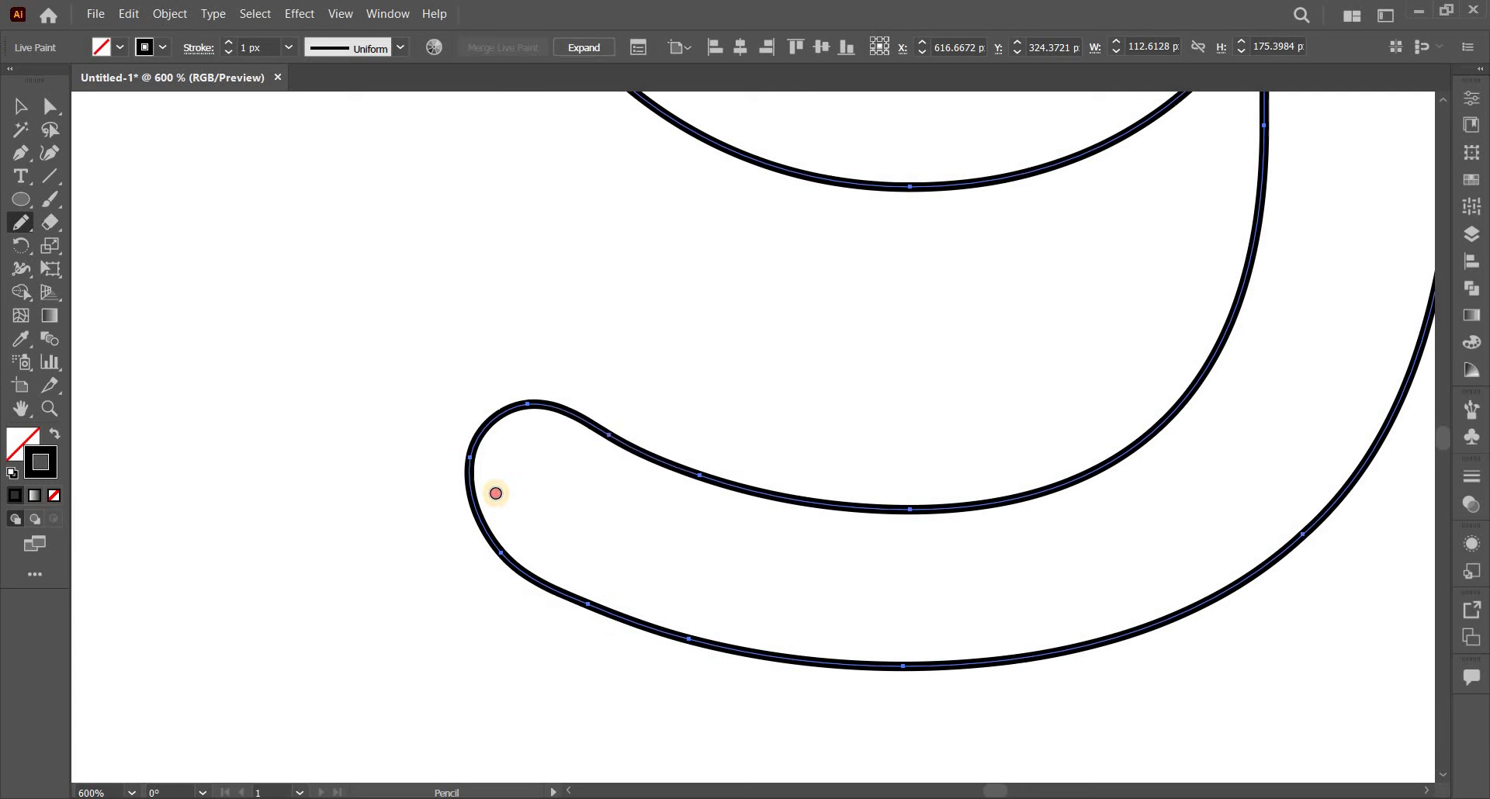
mouse_move(475, 468)
left_mouse_down()
mouse_move(517, 541)
mouse_move(575, 593)
left_mouse_up()
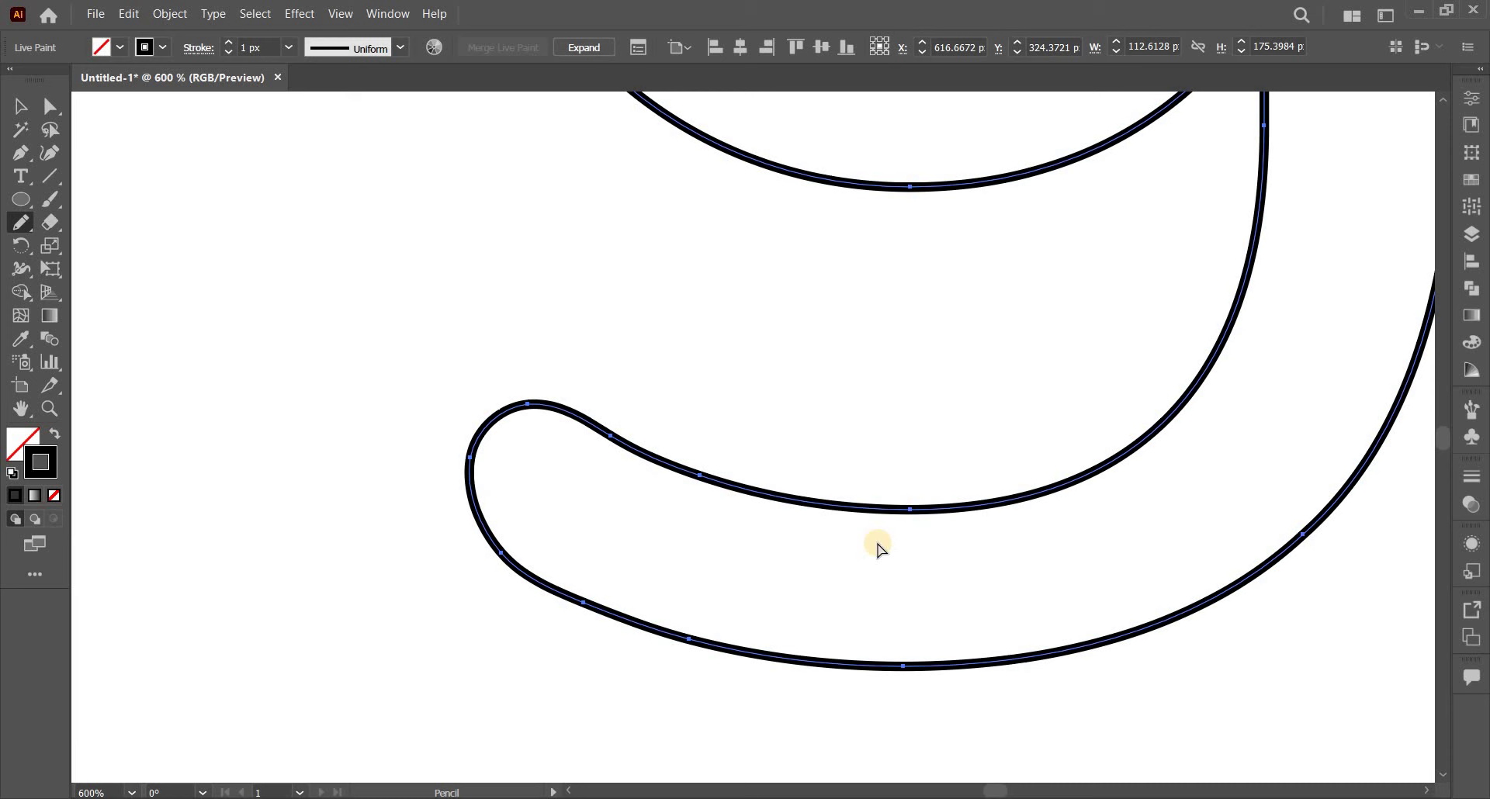
scroll(878, 548, "right", 2)
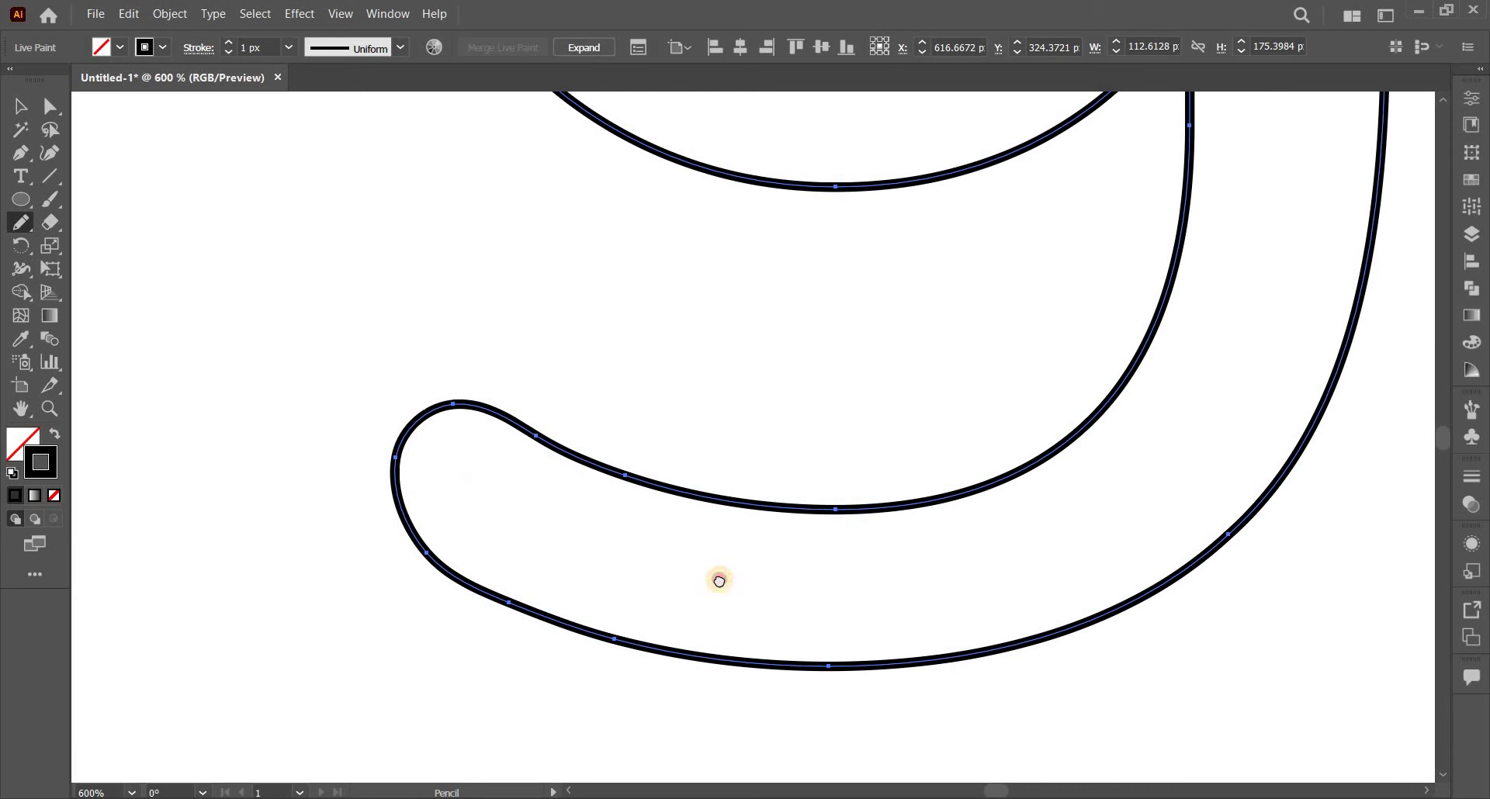
scroll(809, 578, "down", 2)
scroll(807, 493, "up", 3)
scroll(791, 482, "right", 3)
scroll(799, 400, "up", 3)
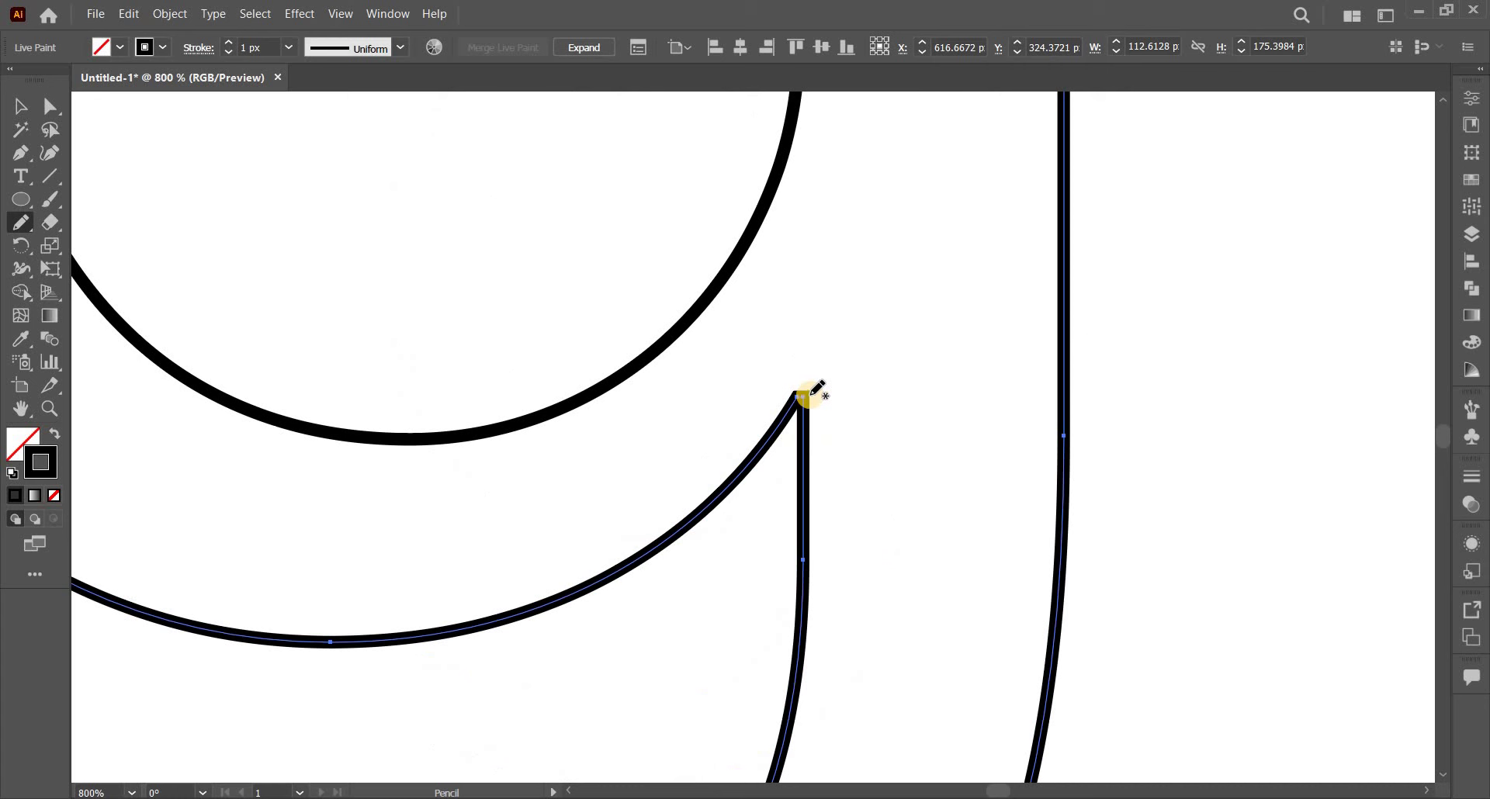
Step: Round off the g's inner top corner, top corners and stem tip, then recentre the view
mouse_move(815, 393)
left_mouse_down()
mouse_move(791, 436)
mouse_move(799, 408)
mouse_move(775, 585)
left_mouse_up()
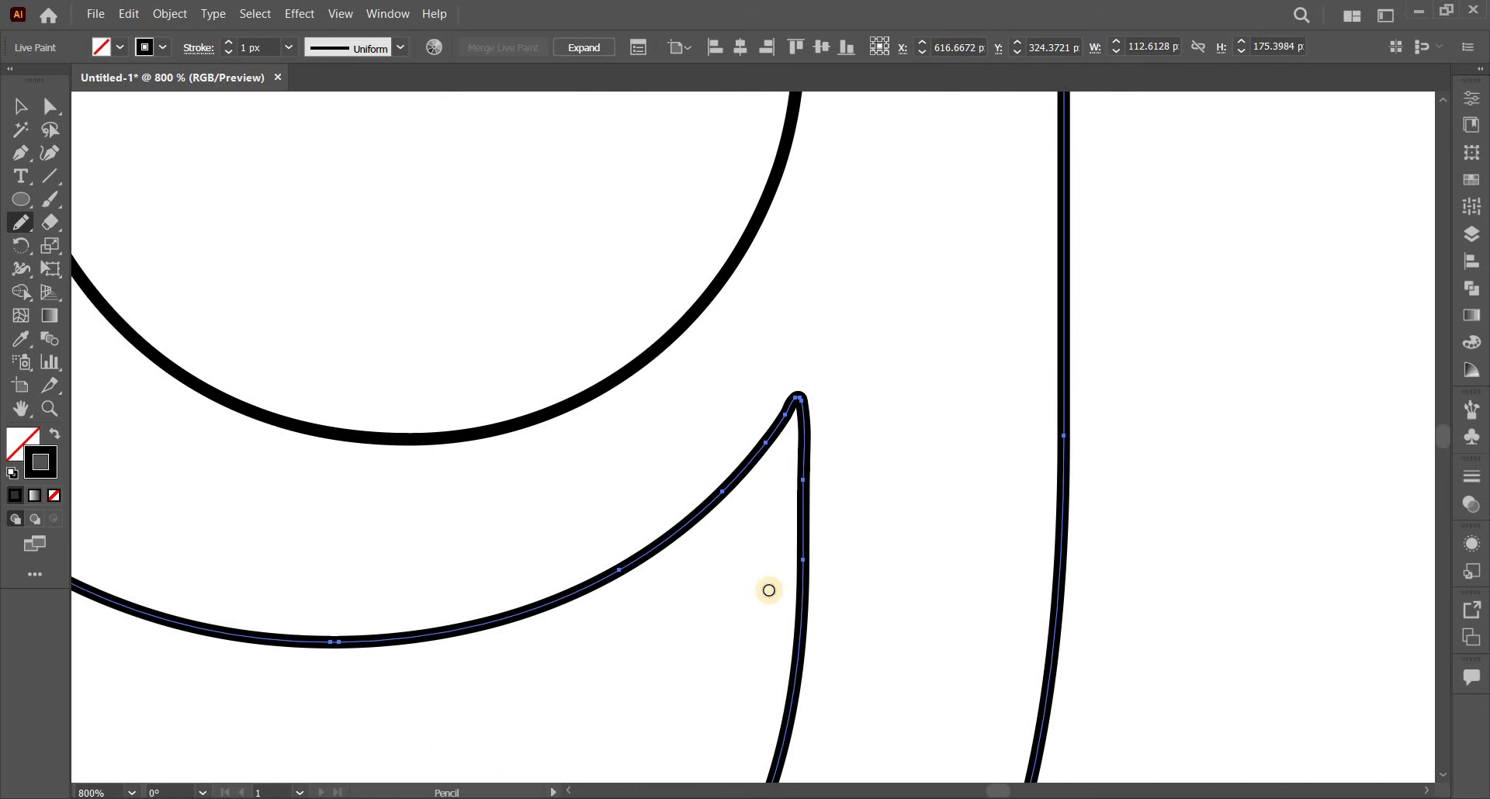
scroll(792, 309, "down", 5)
scroll(732, 379, "up", 2)
scroll(732, 406, "up", 3)
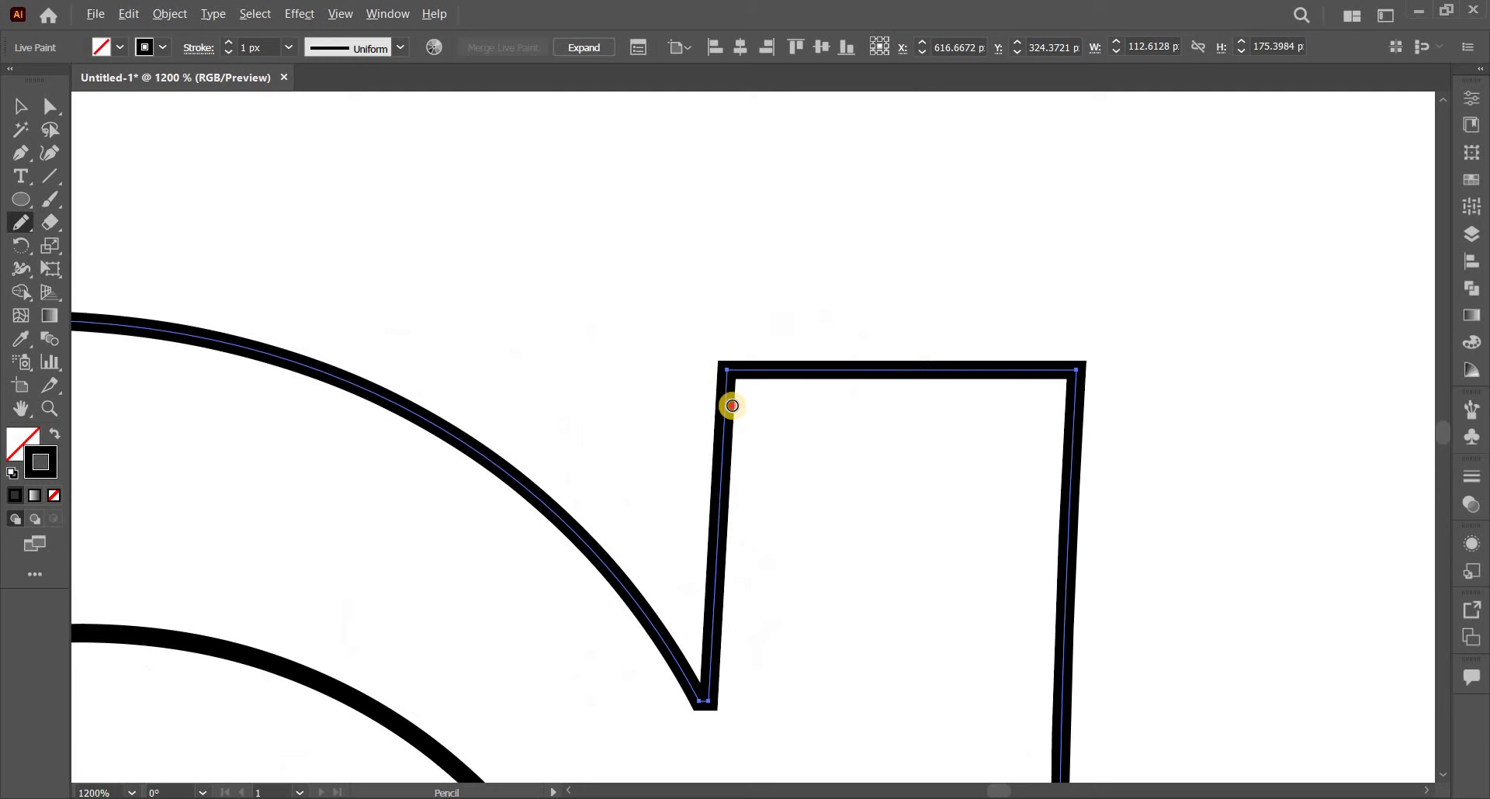
mouse_move(732, 406)
left_mouse_down()
mouse_move(738, 359)
mouse_move(779, 370)
left_mouse_up()
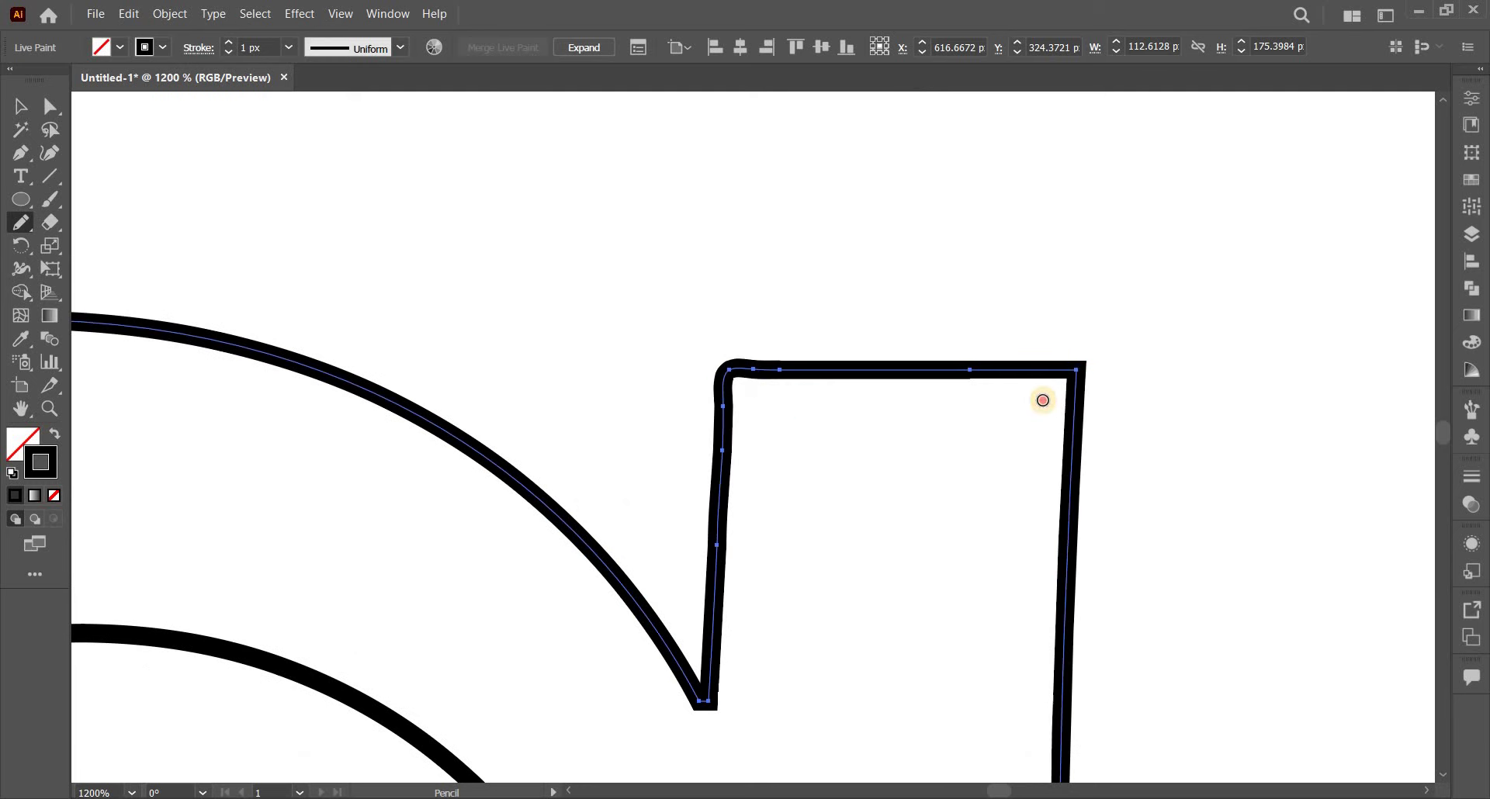
left_click_drag(1042, 400, 725, 386)
mouse_move(722, 636)
left_mouse_down()
mouse_move(710, 712)
mouse_move(699, 706)
left_mouse_up()
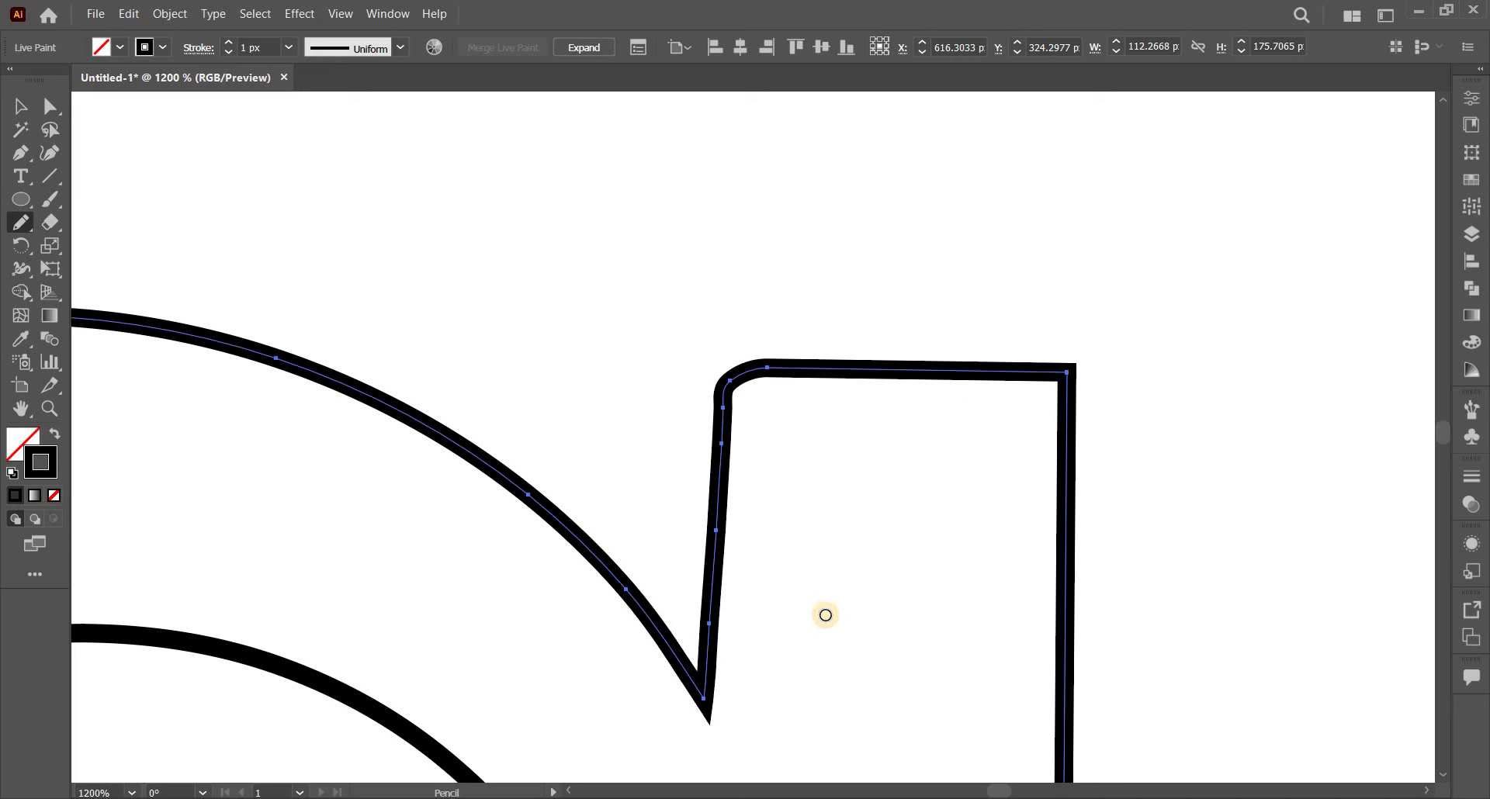
scroll(799, 512, "down", 4)
scroll(768, 380, "down", 3)
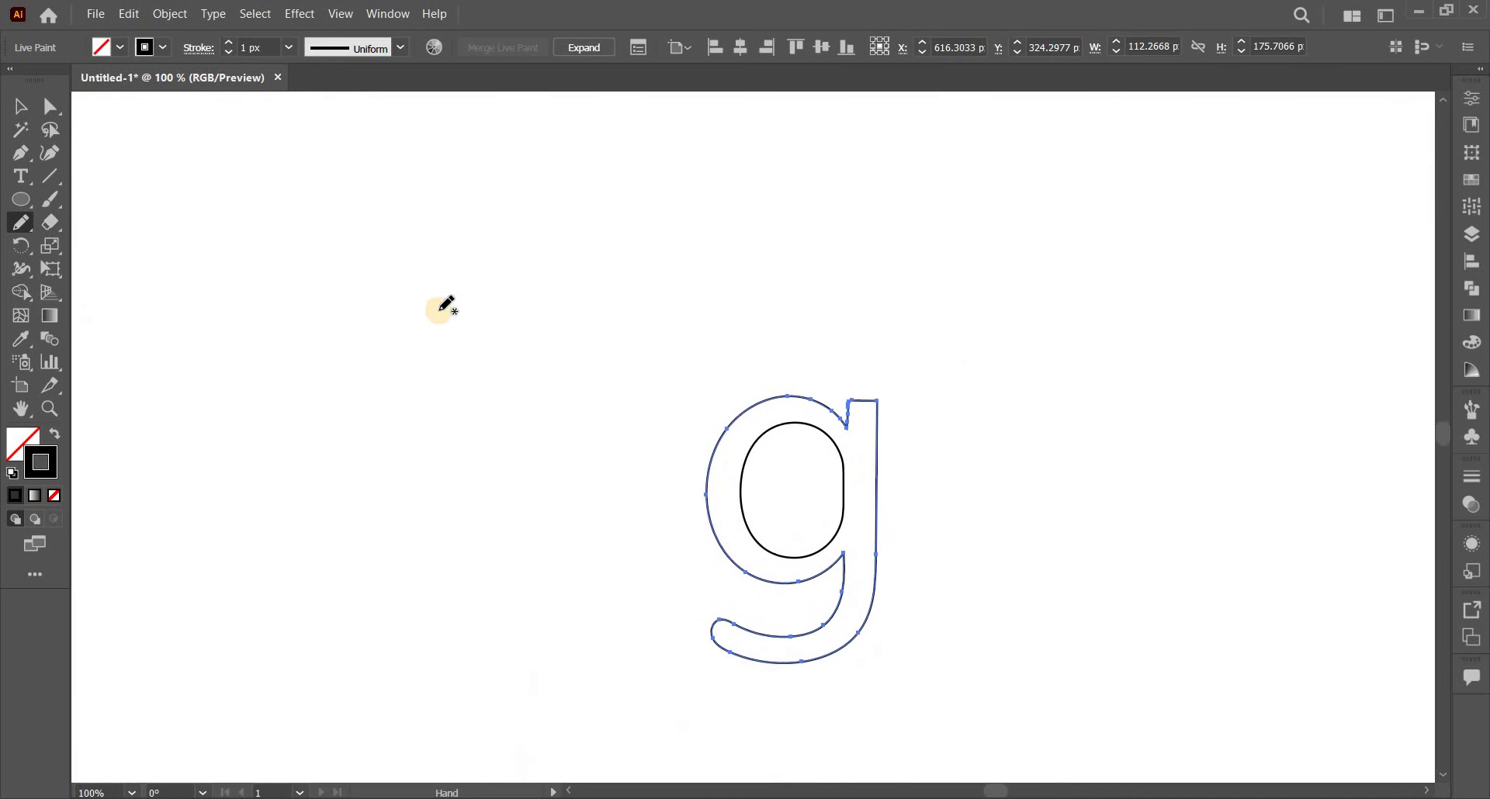
left_click_drag(446, 305, 410, 274)
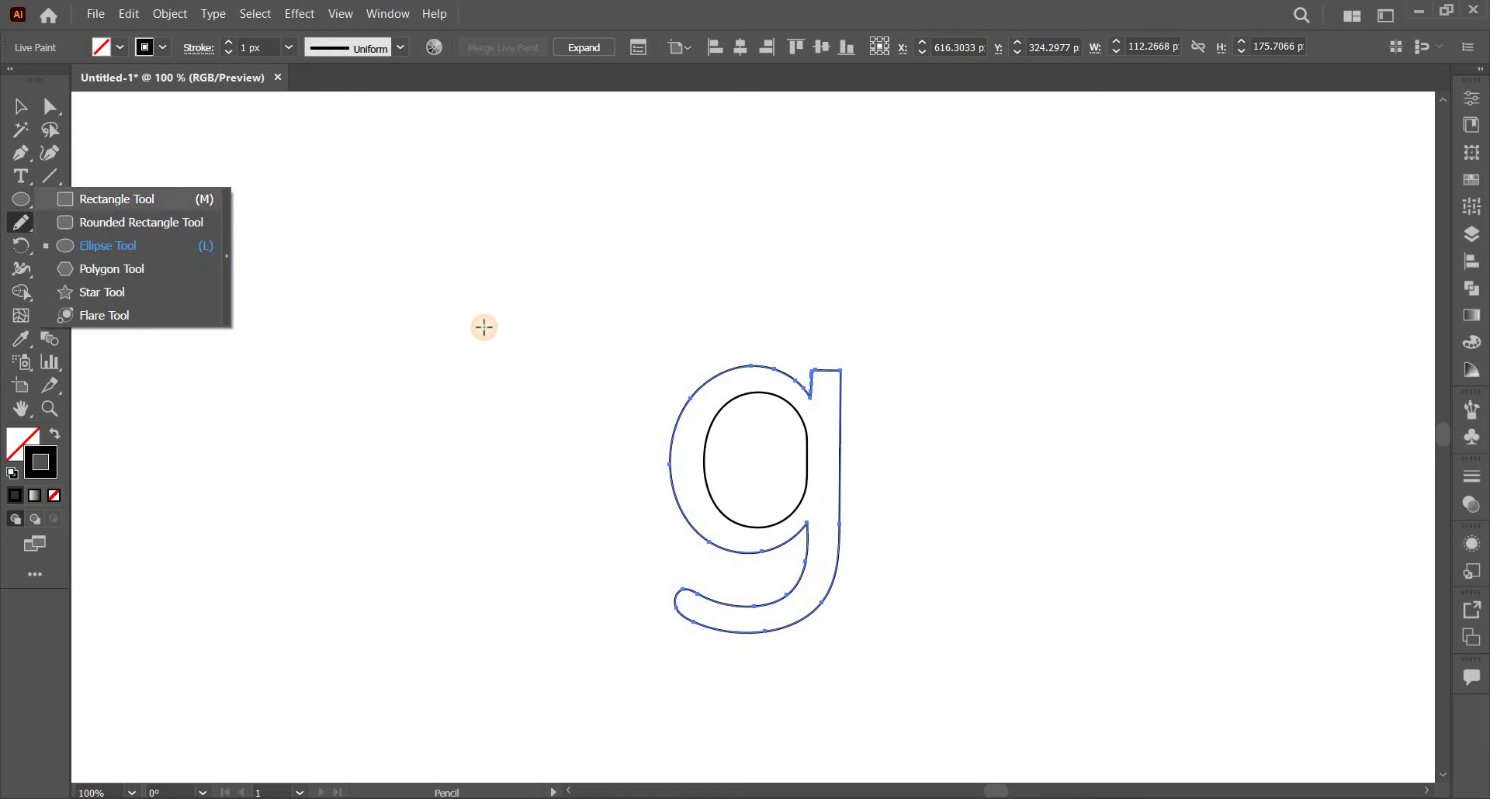
Step: Draw a rectangle, round its corners to 18.64 px, then delete it
left_click(116, 200)
left_click_drag(262, 227, 485, 326)
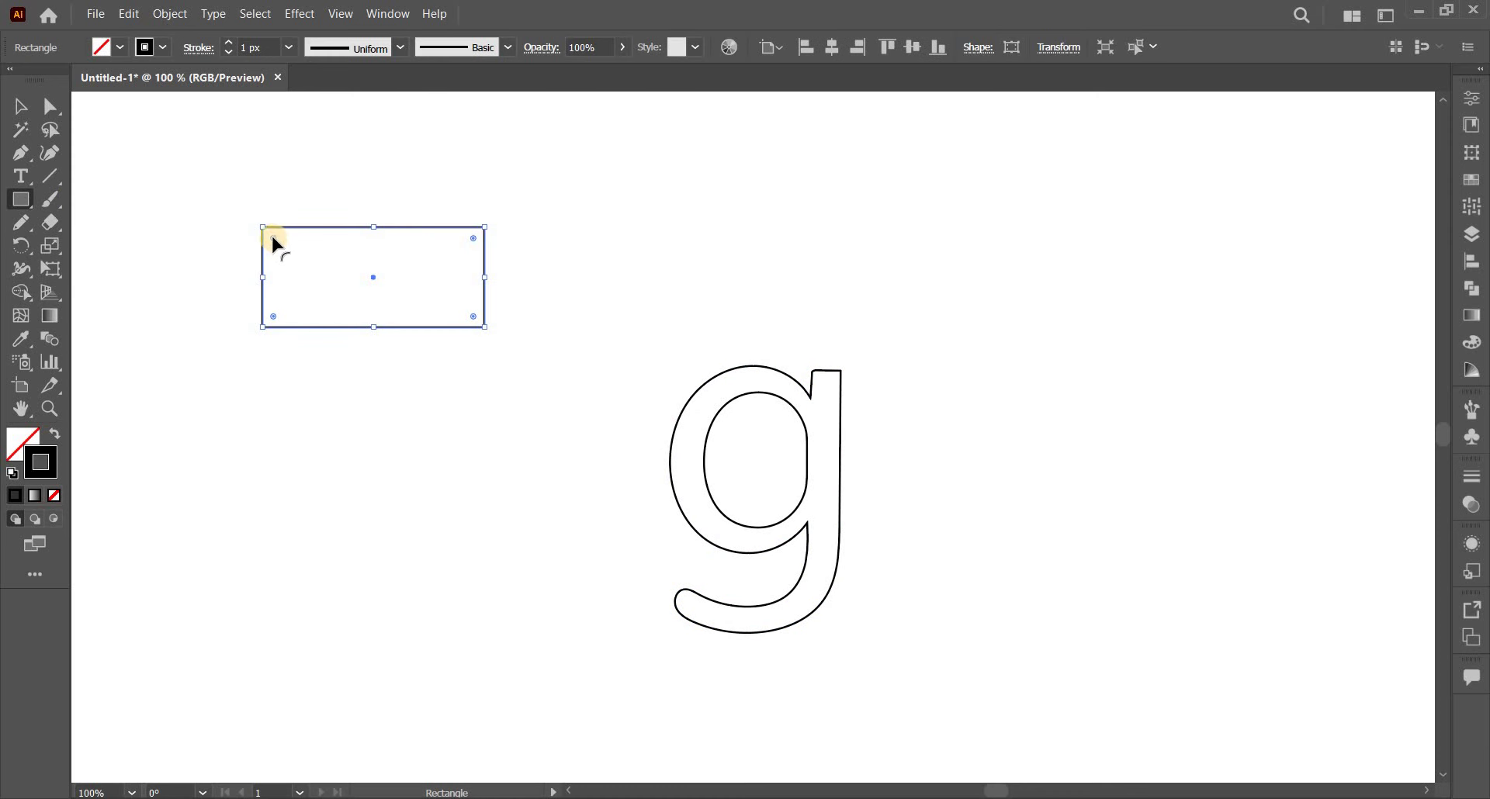
left_click_drag(281, 259, 291, 265)
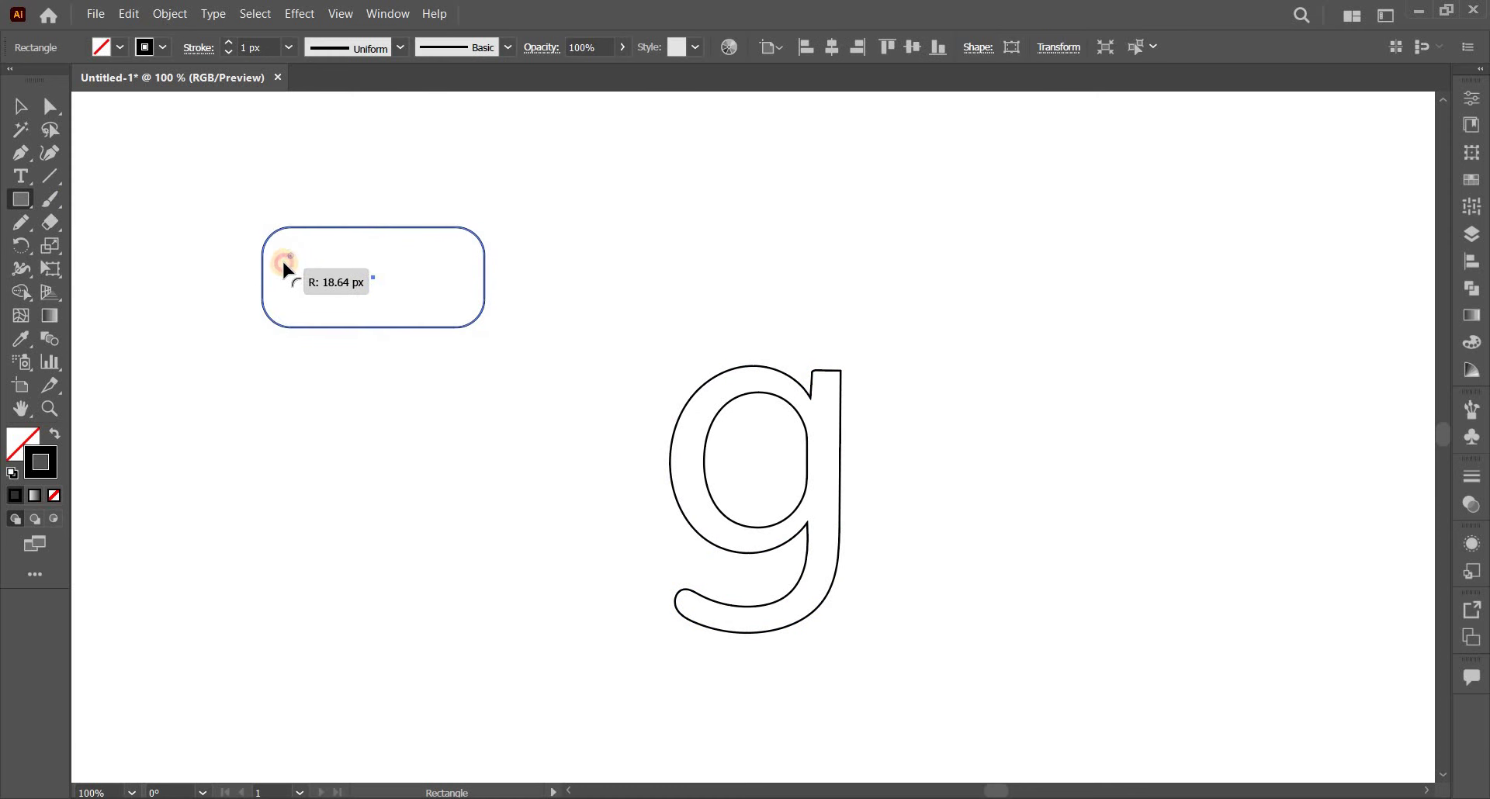
key("v")
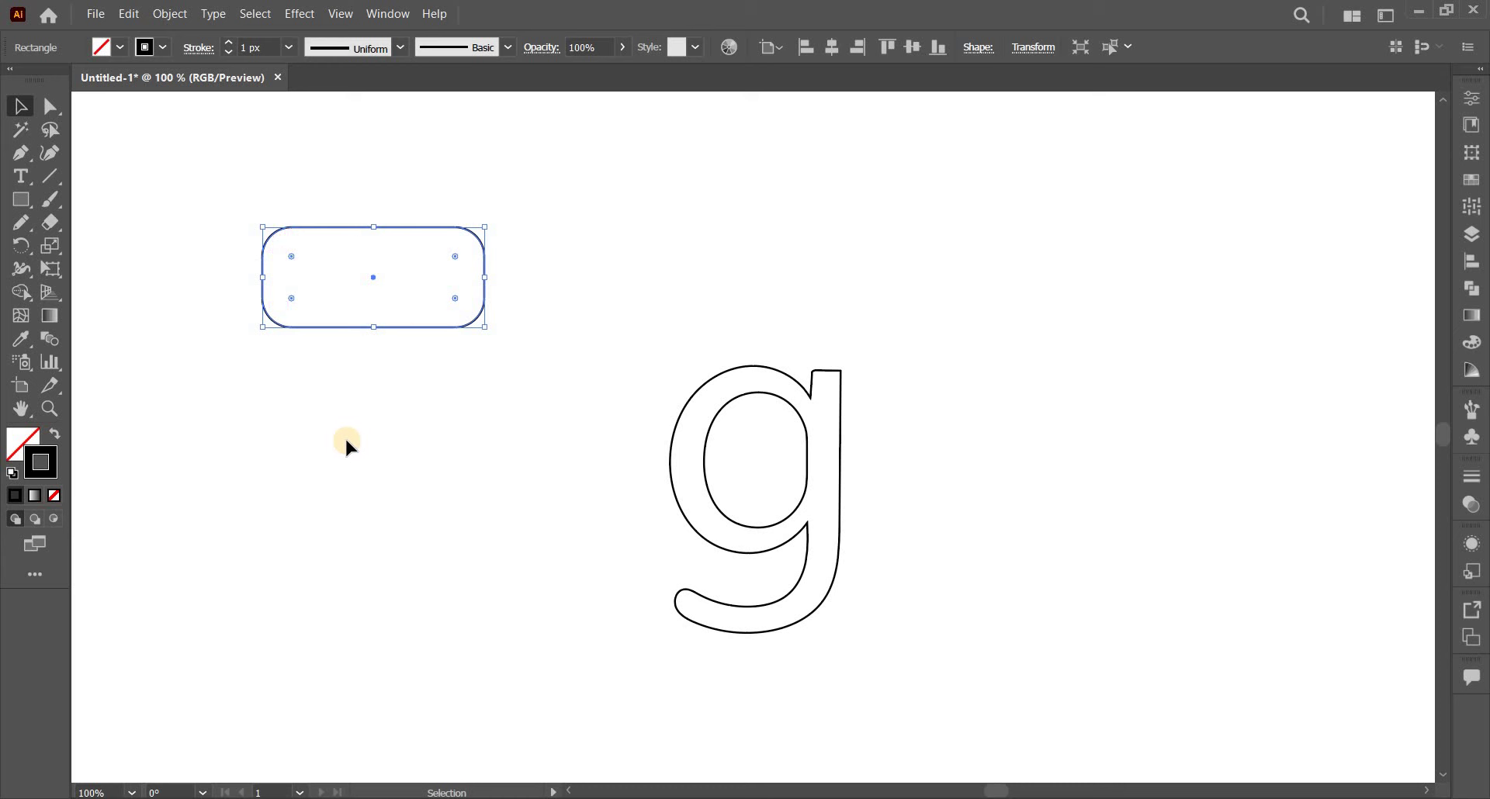
key("Delete")
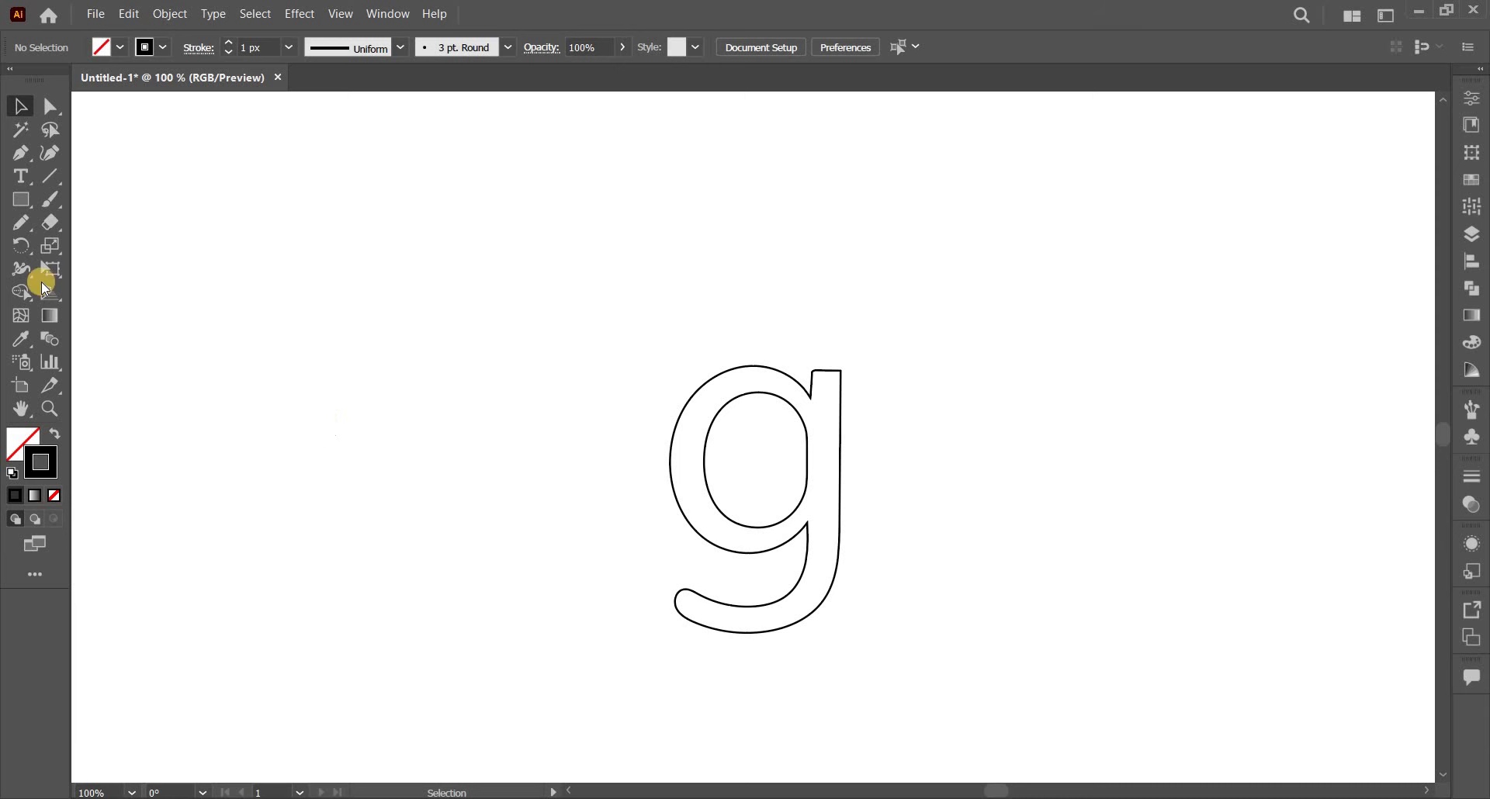
left_click(16, 221)
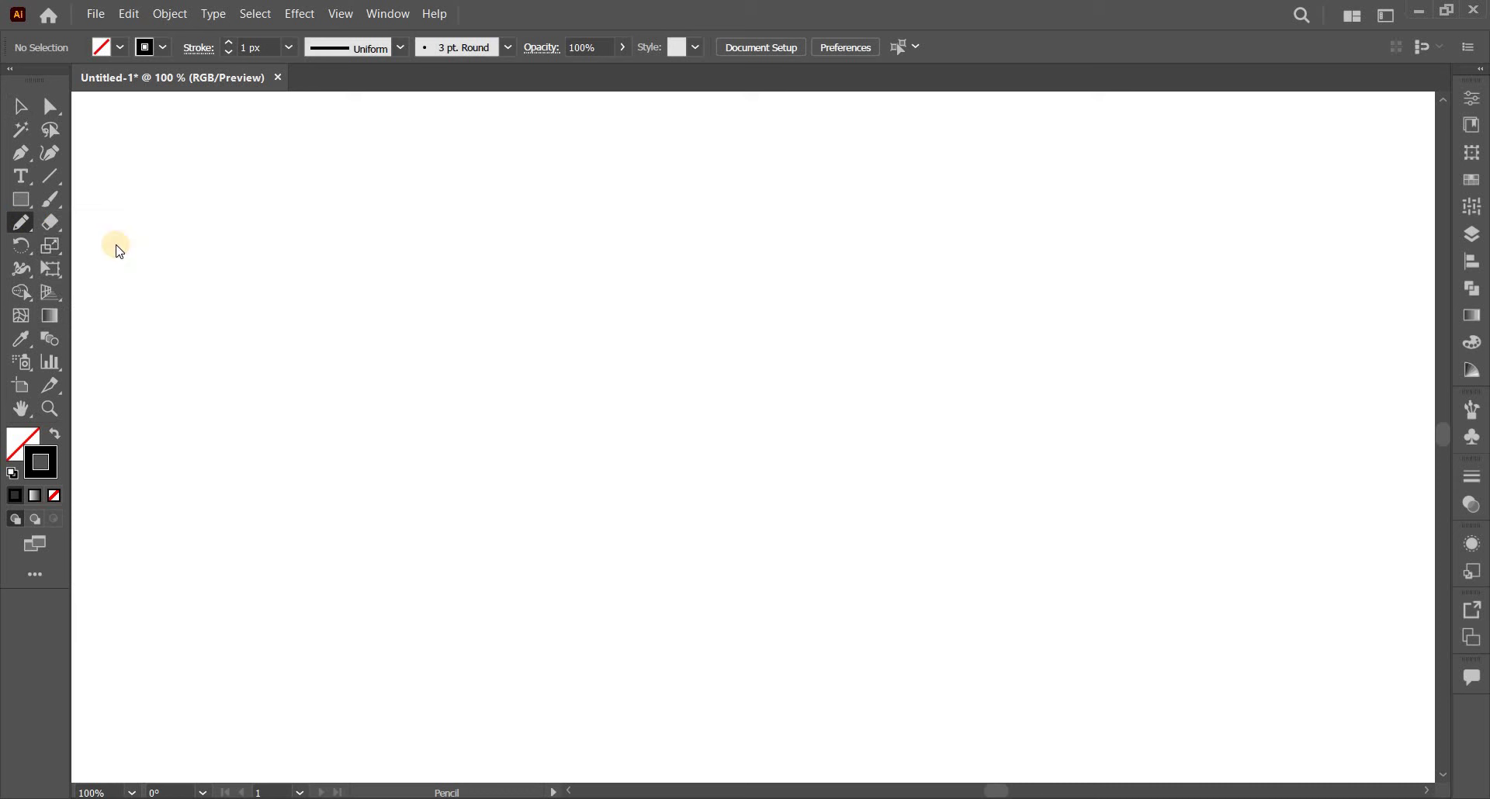
Step: Draw a freehand zigzag across the artboard and smooth one sharp peak into a curve
left_click(107, 245)
left_click_drag(347, 396, 1070, 434)
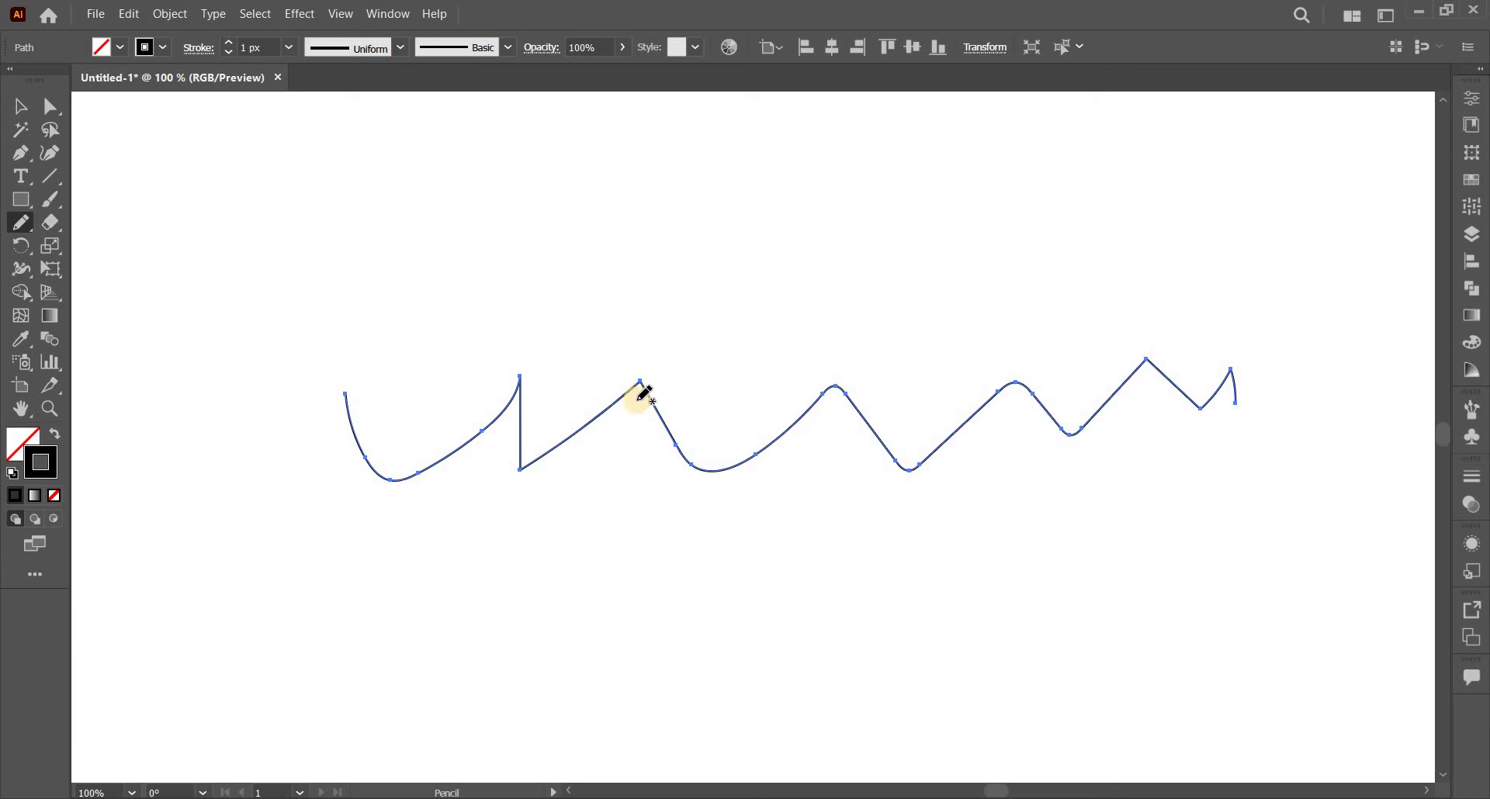
scroll(636, 403, "up", 3)
scroll(654, 328, "up", 1)
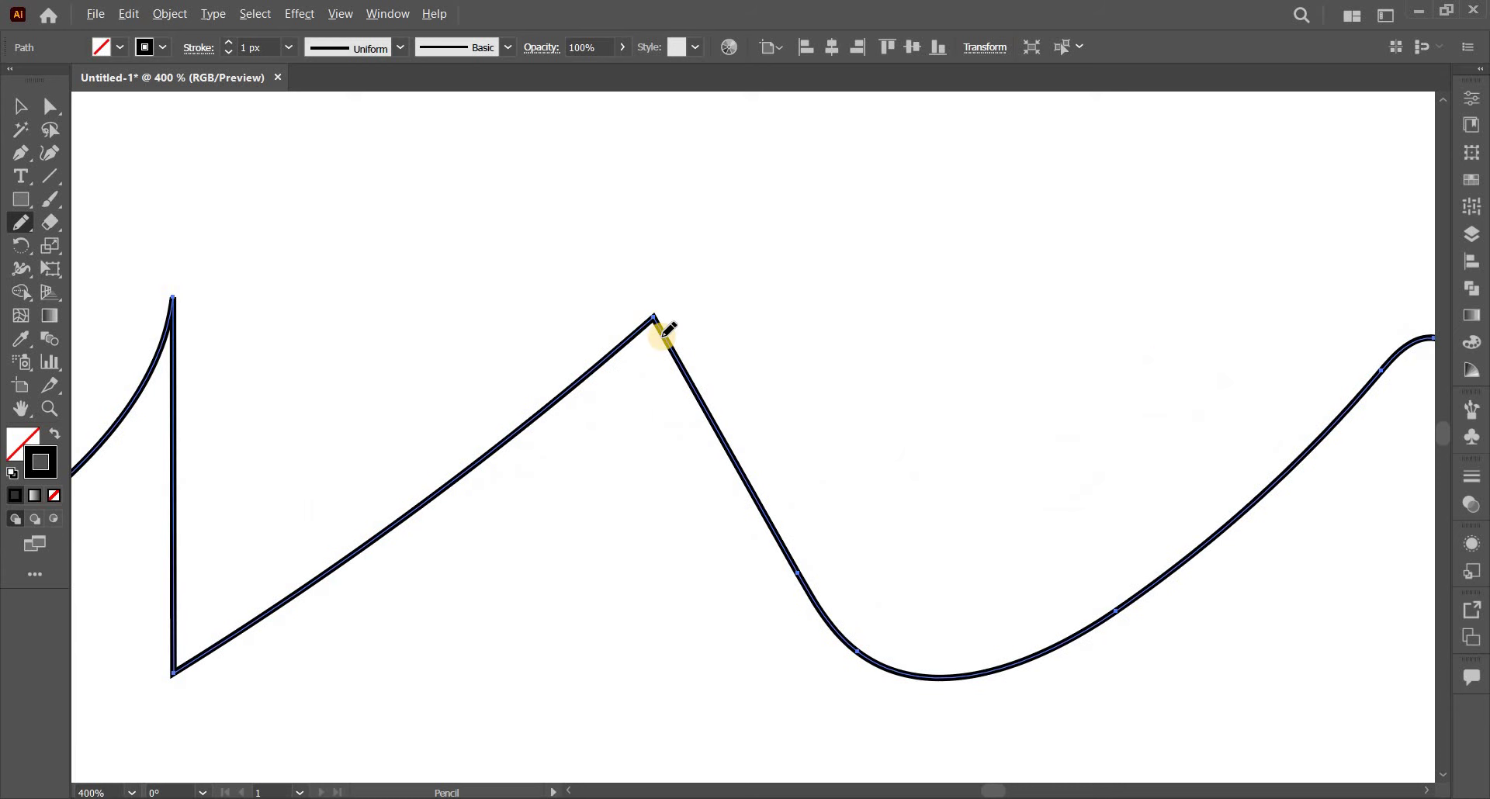
left_click_drag(21, 222, 111, 263)
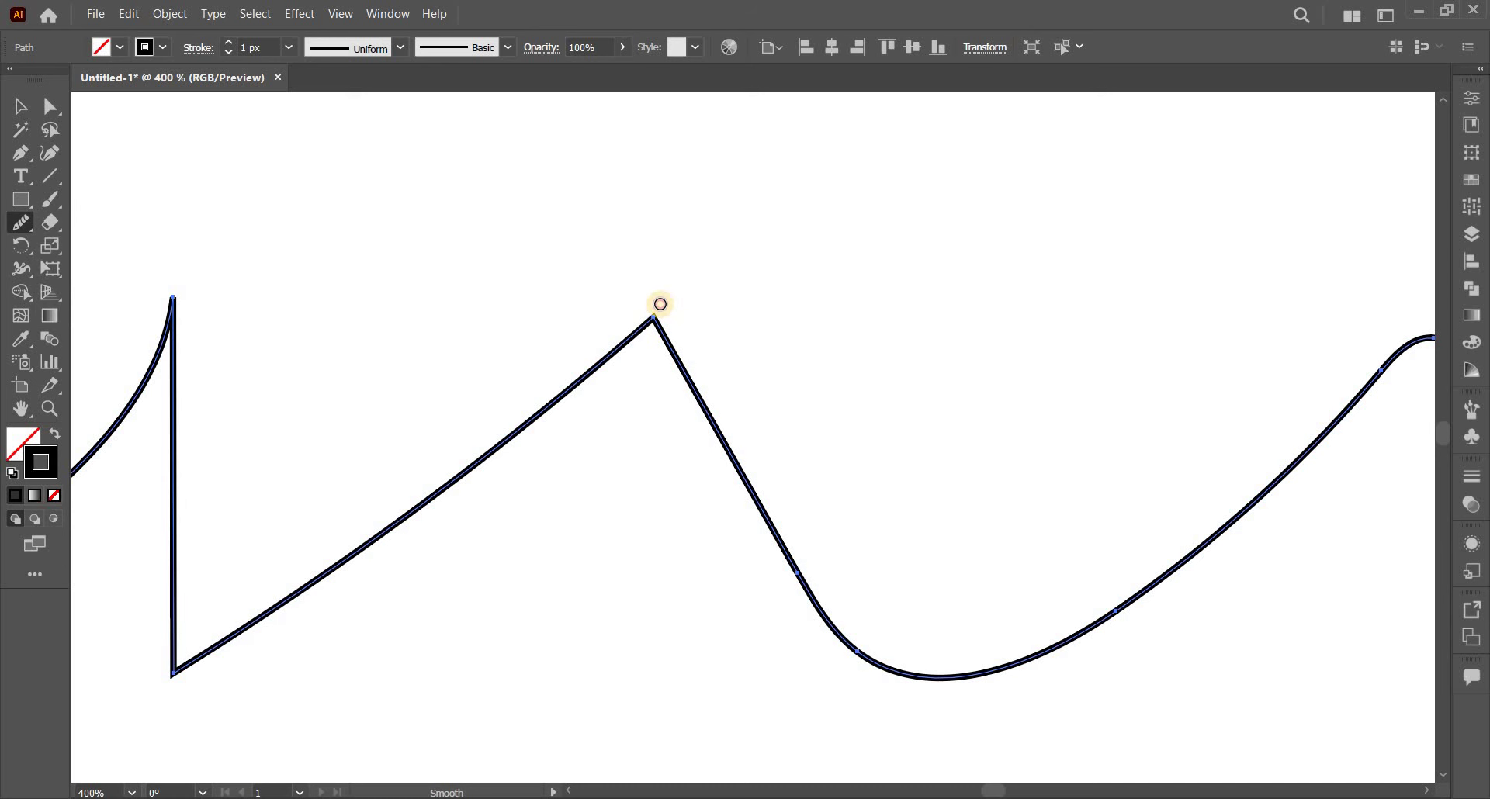
left_click_drag(660, 304, 622, 346)
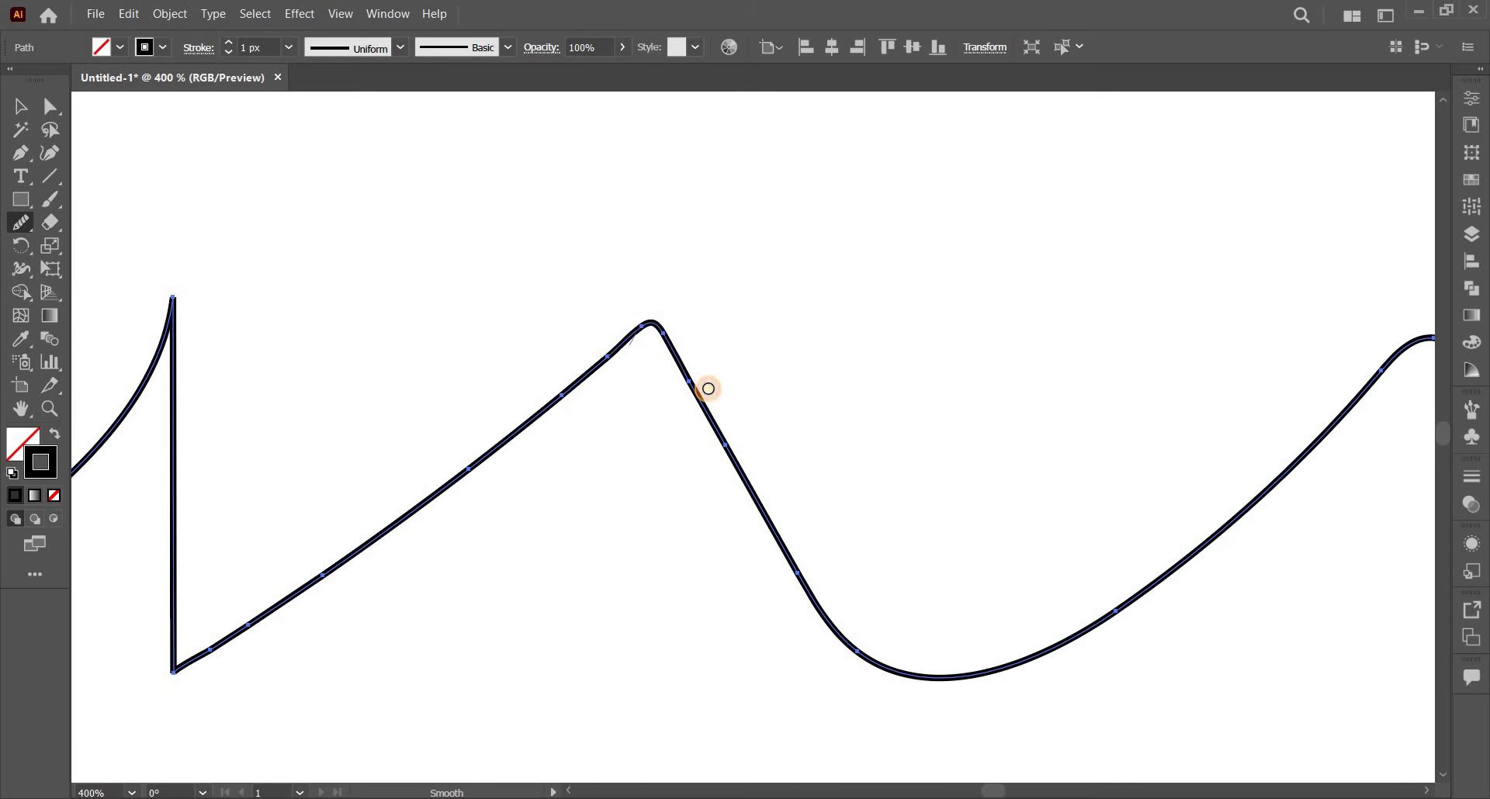
mouse_move(708, 388)
left_mouse_down()
mouse_move(651, 323)
mouse_move(593, 378)
left_mouse_up()
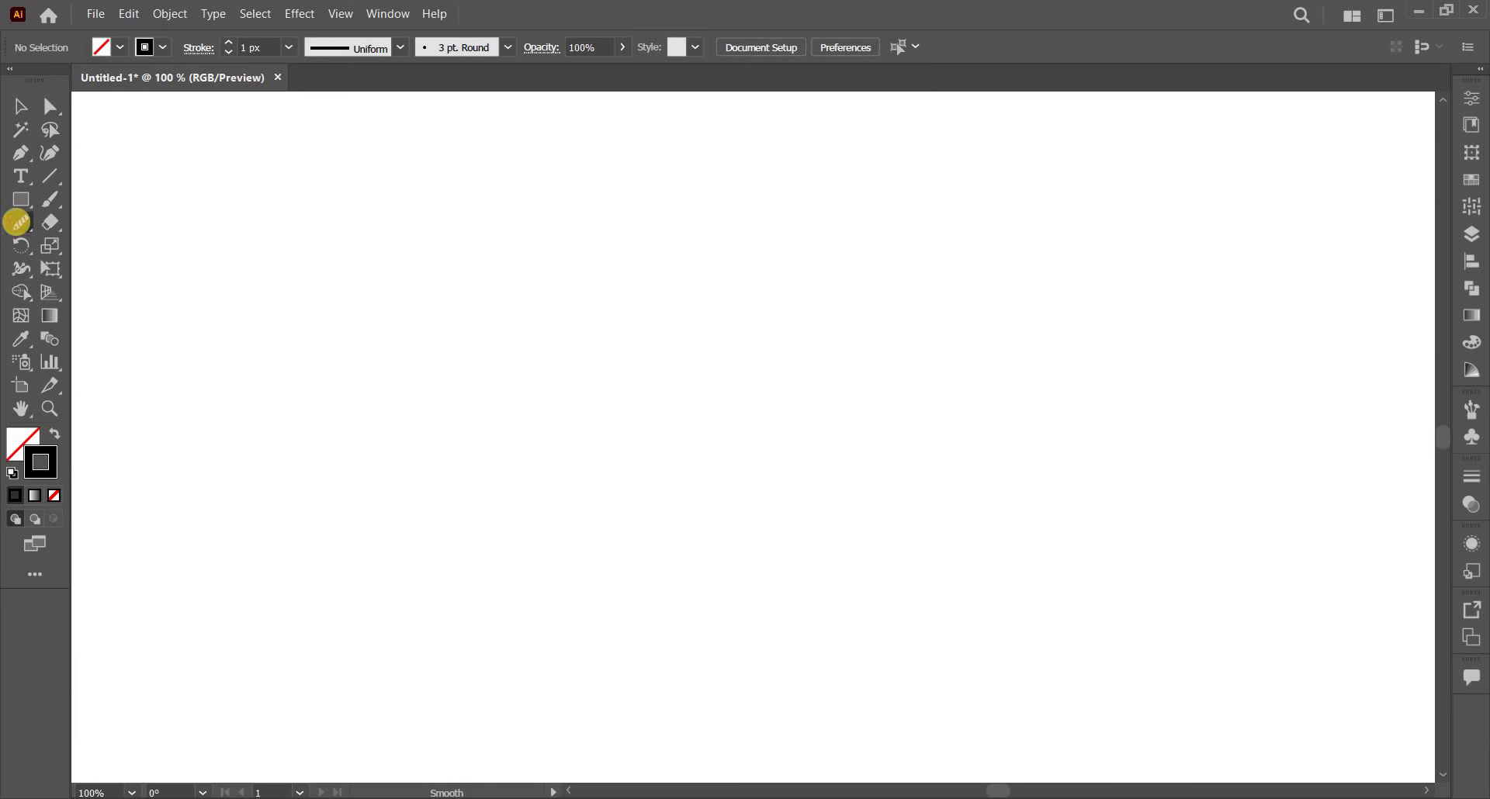
left_click_drag(17, 222, 161, 293)
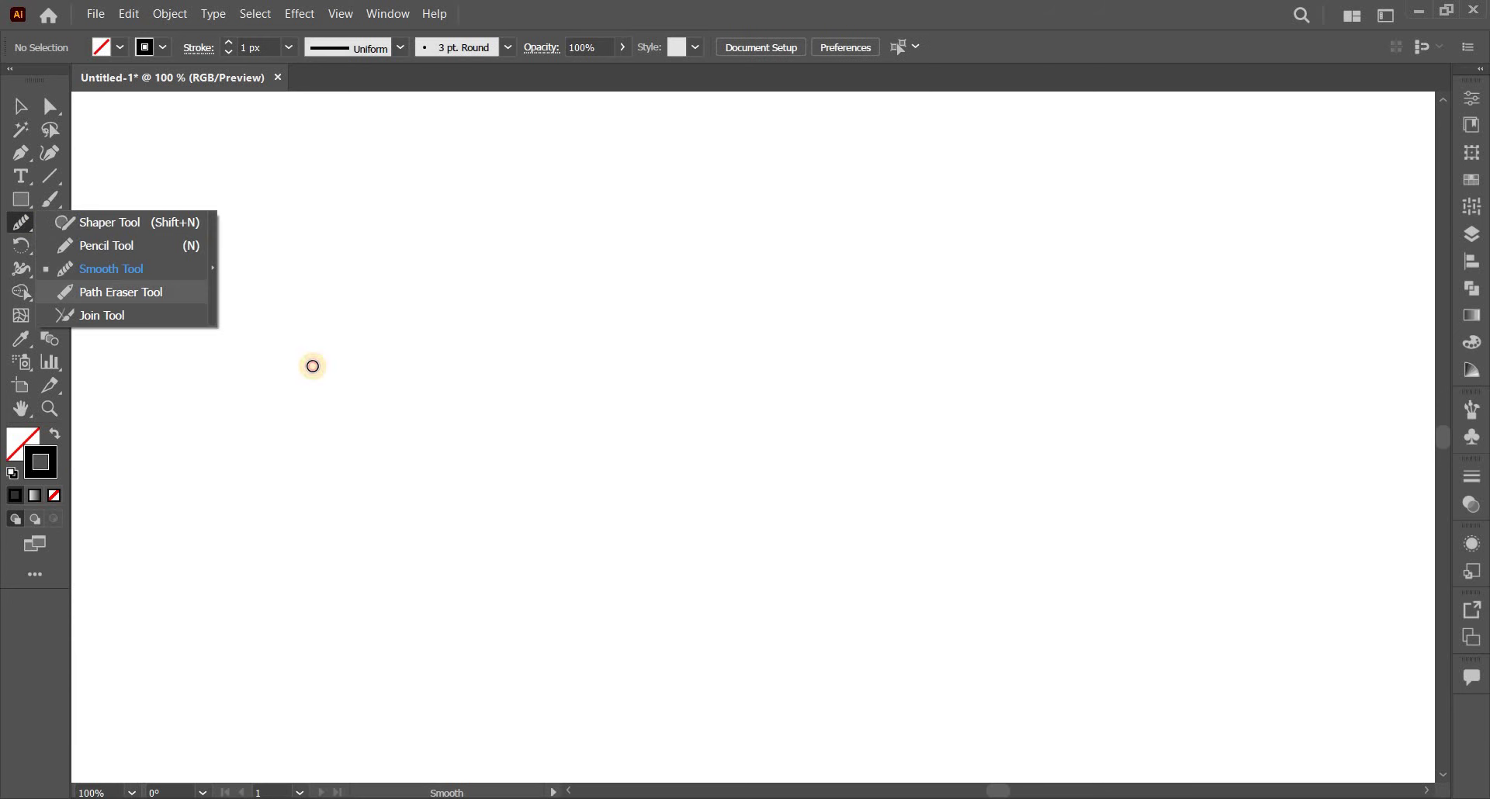
Step: Restore the zigzag and erase gaps in it with the Path Eraser, splitting it into four pieces
left_click(675, 446)
key("ctrl+z")
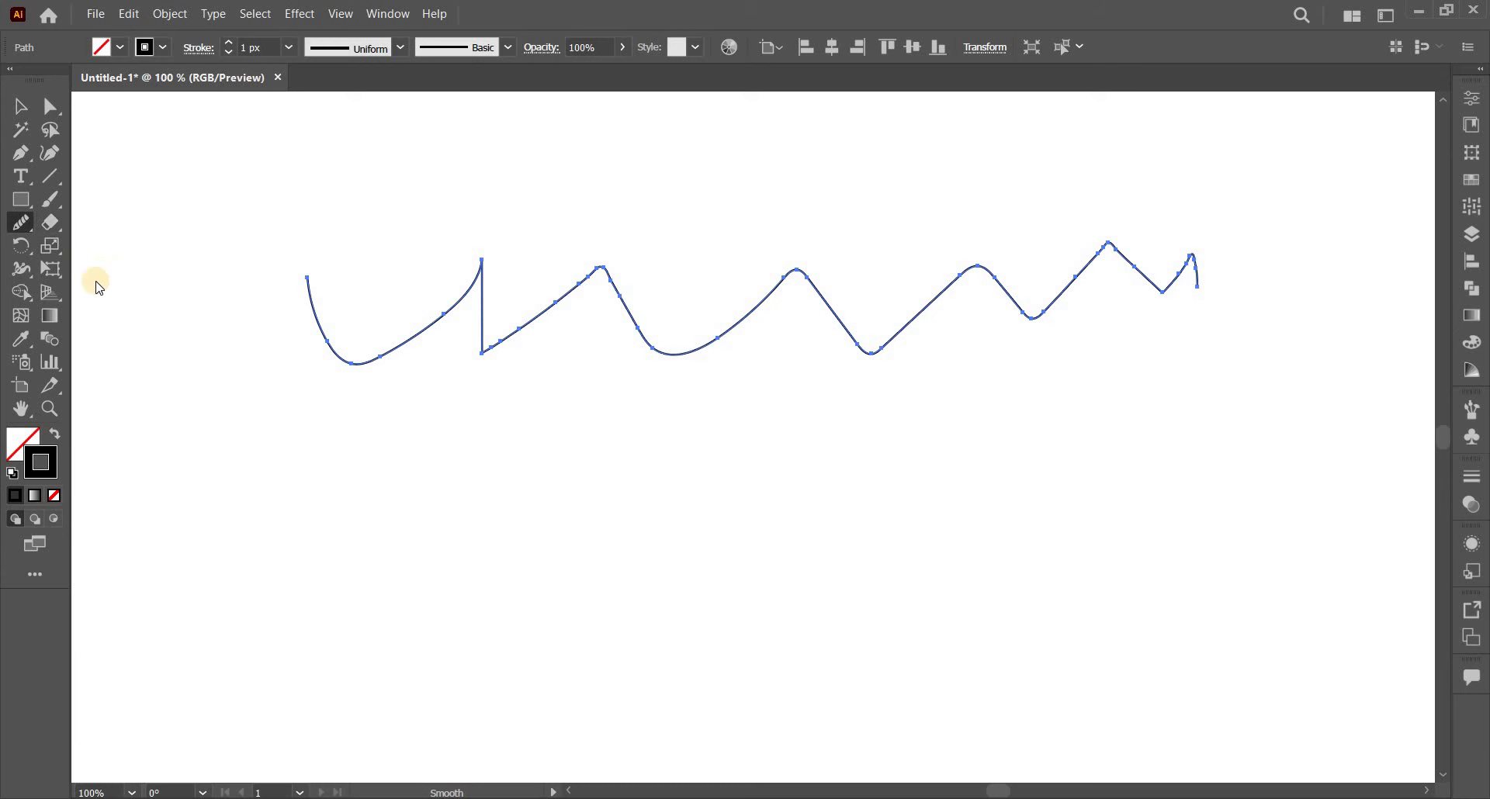
left_click_drag(21, 223, 108, 293)
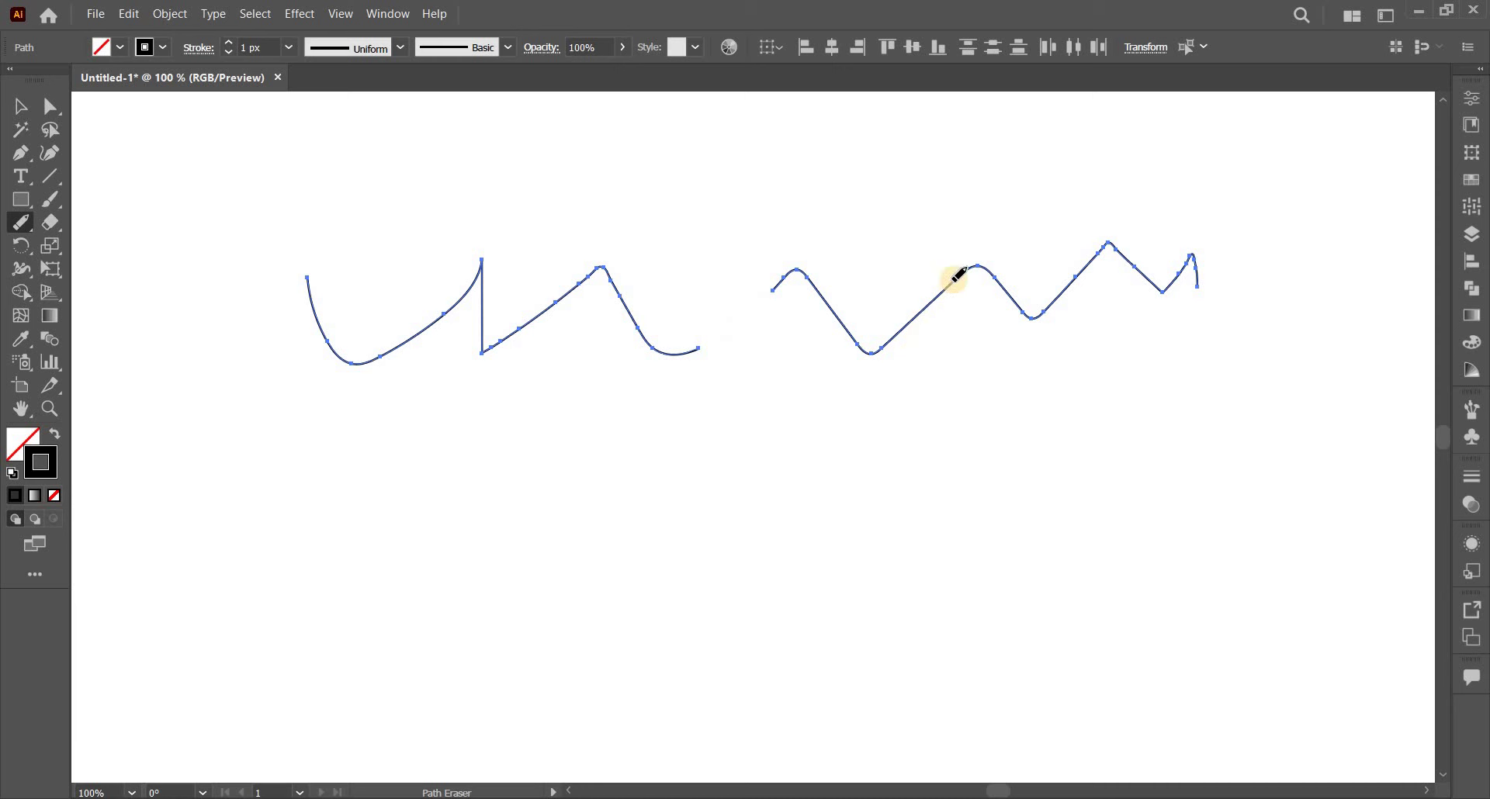
left_click_drag(909, 321, 954, 277)
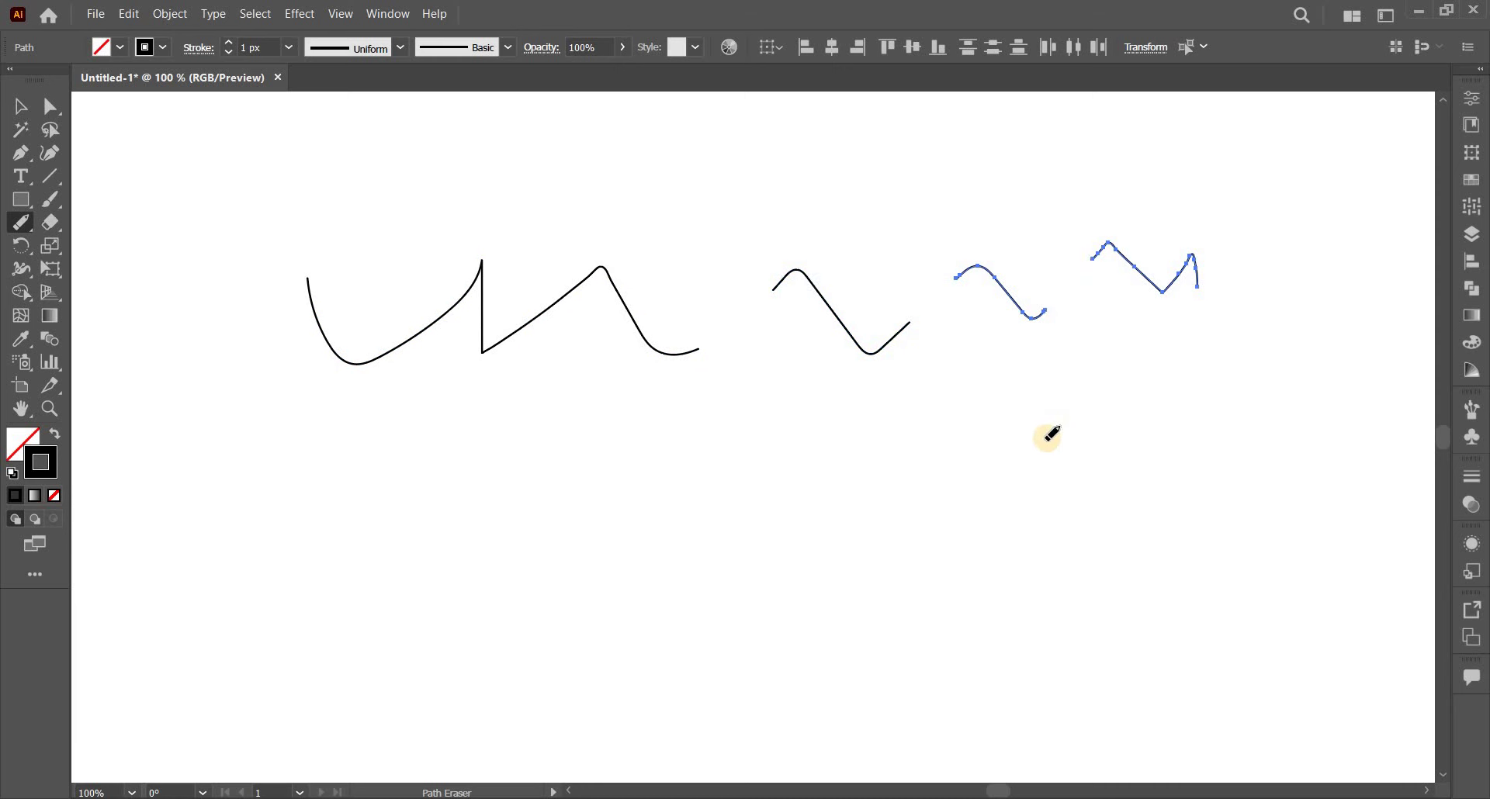
Step: Join the four zigzag pieces across their three gaps into one continuous path
left_click(21, 222)
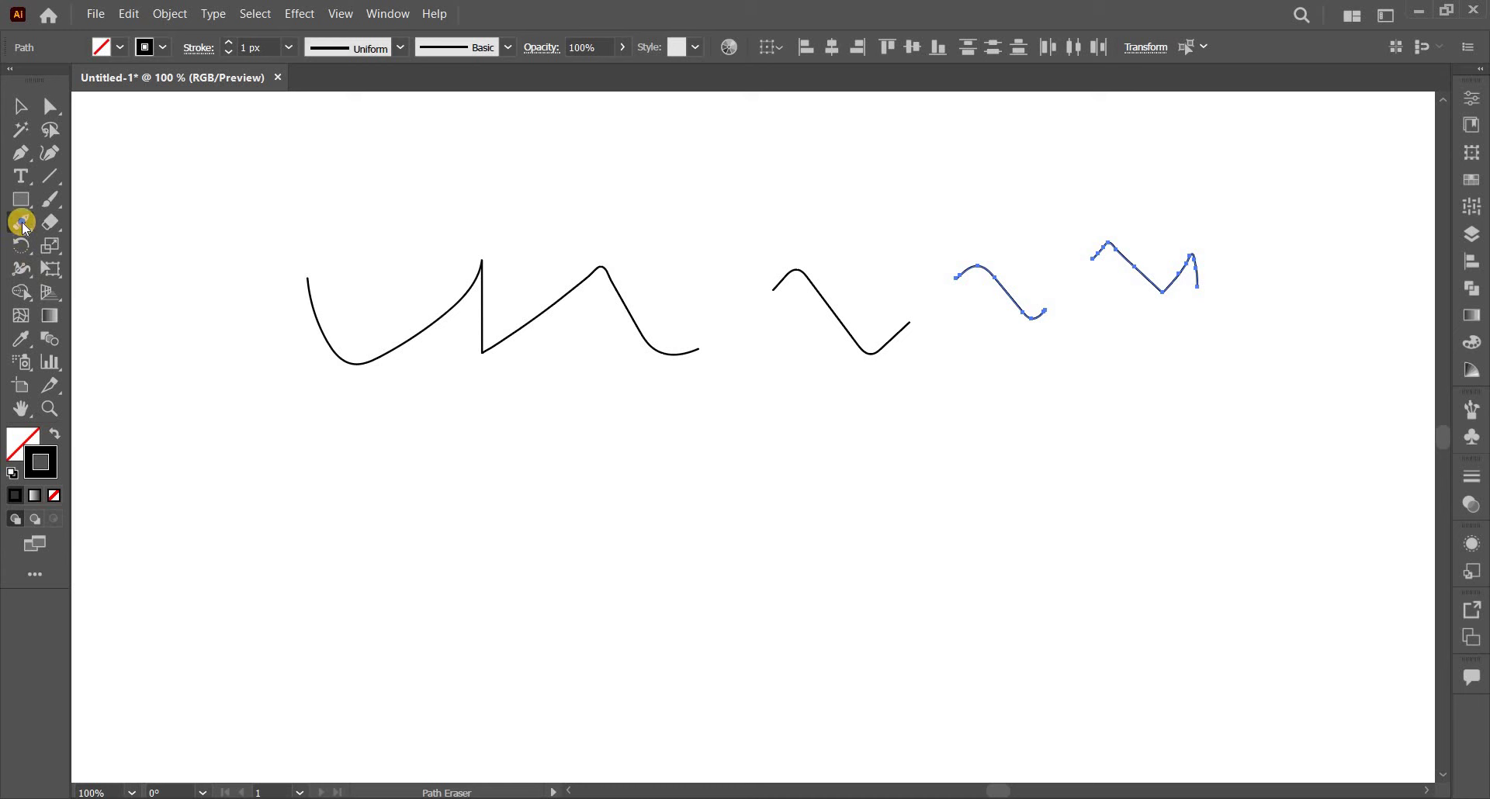
left_click(102, 315)
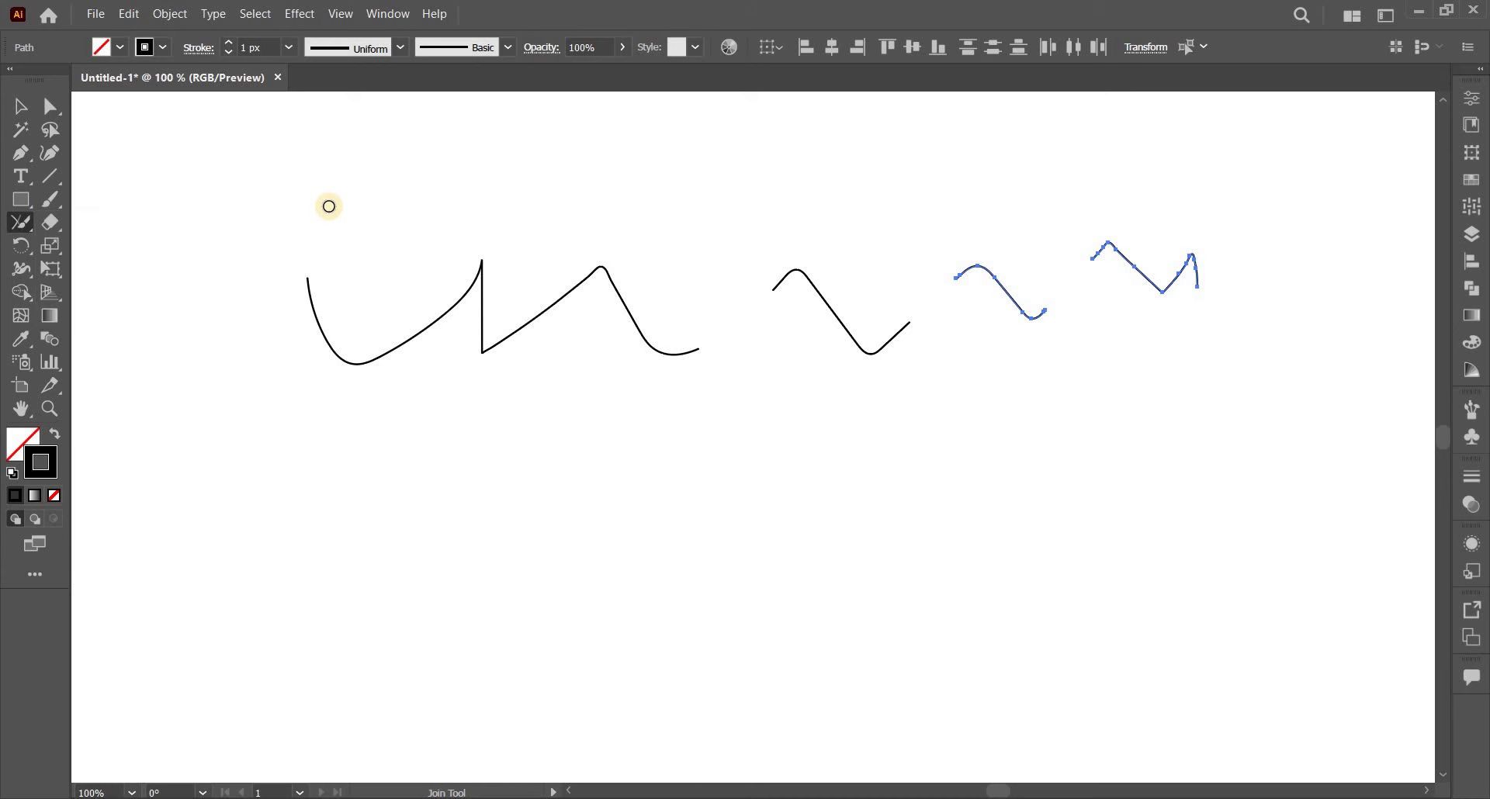
key("ctrl+a")
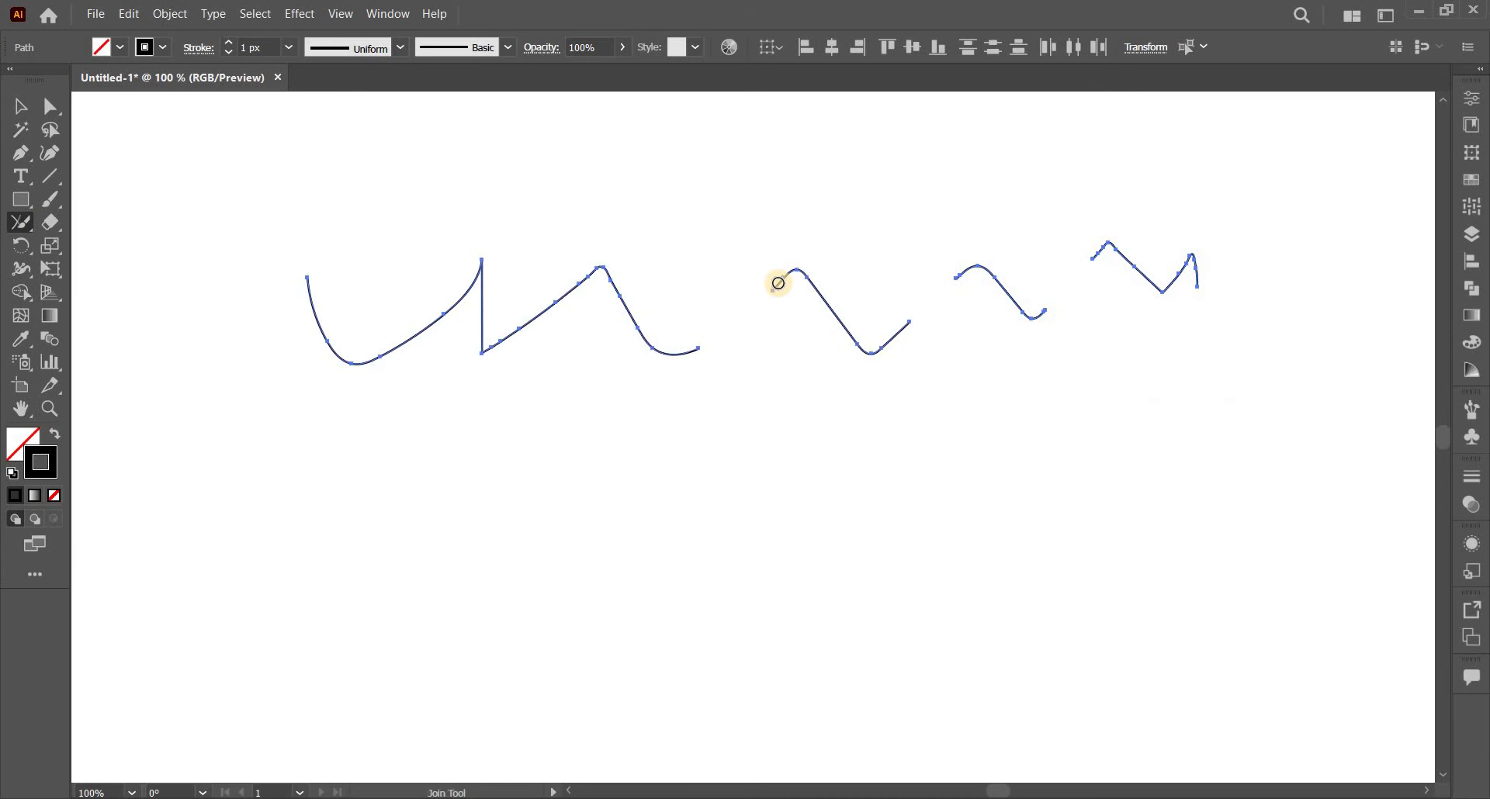
left_click_drag(698, 346, 729, 324)
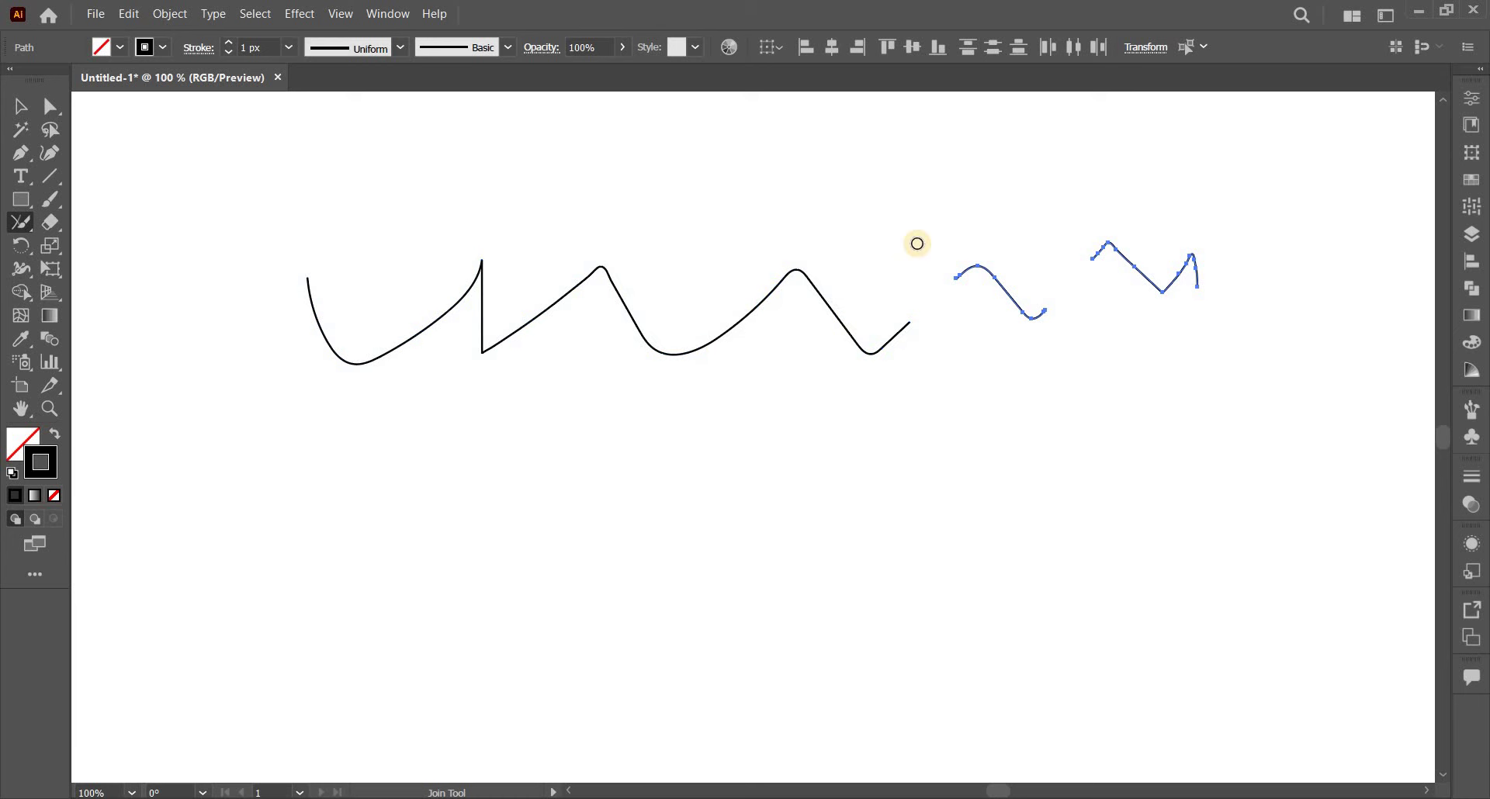
key("ctrl+a")
left_click_drag(912, 327, 961, 286)
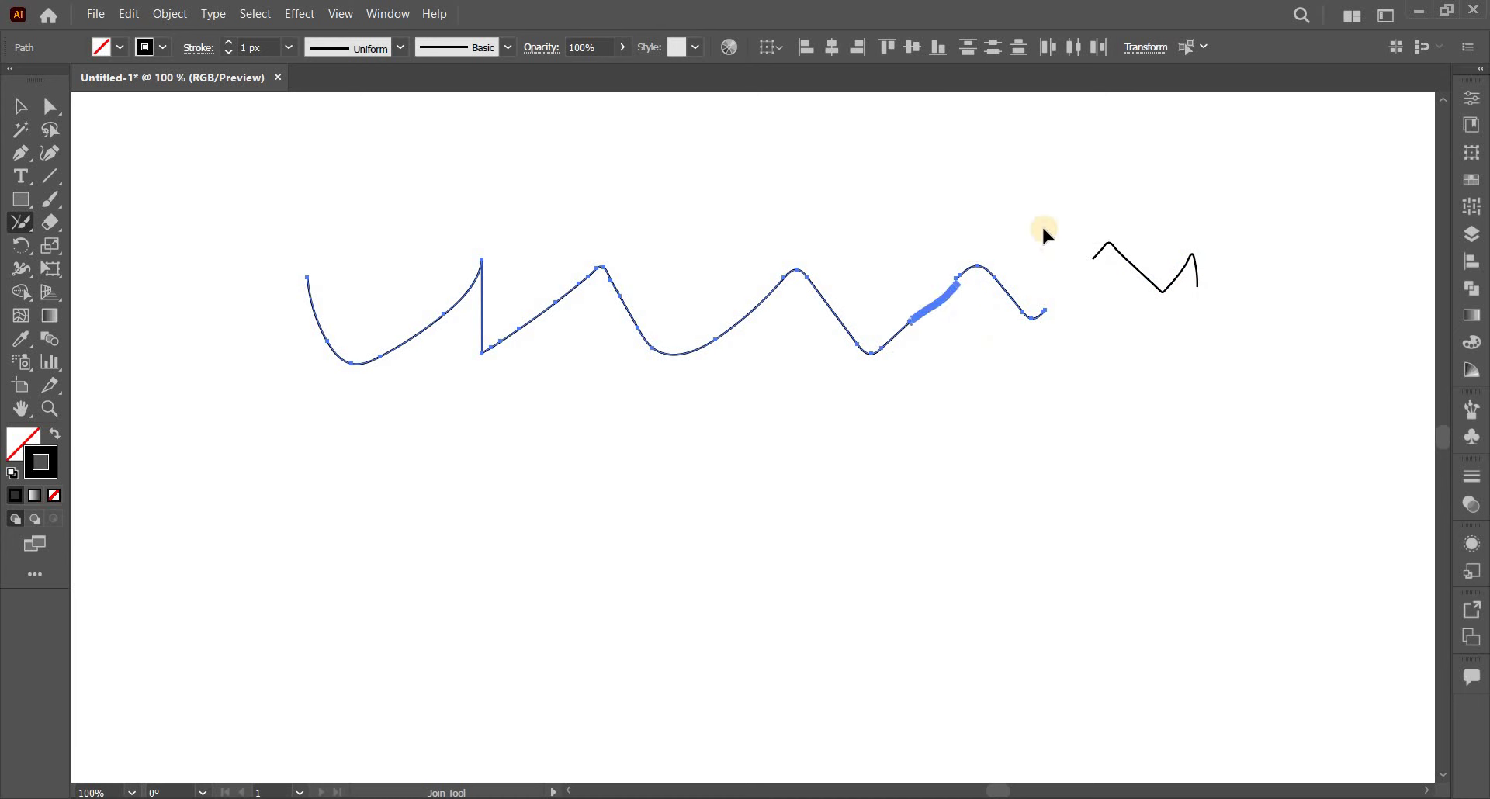
left_click_drag(1090, 281, 1034, 316)
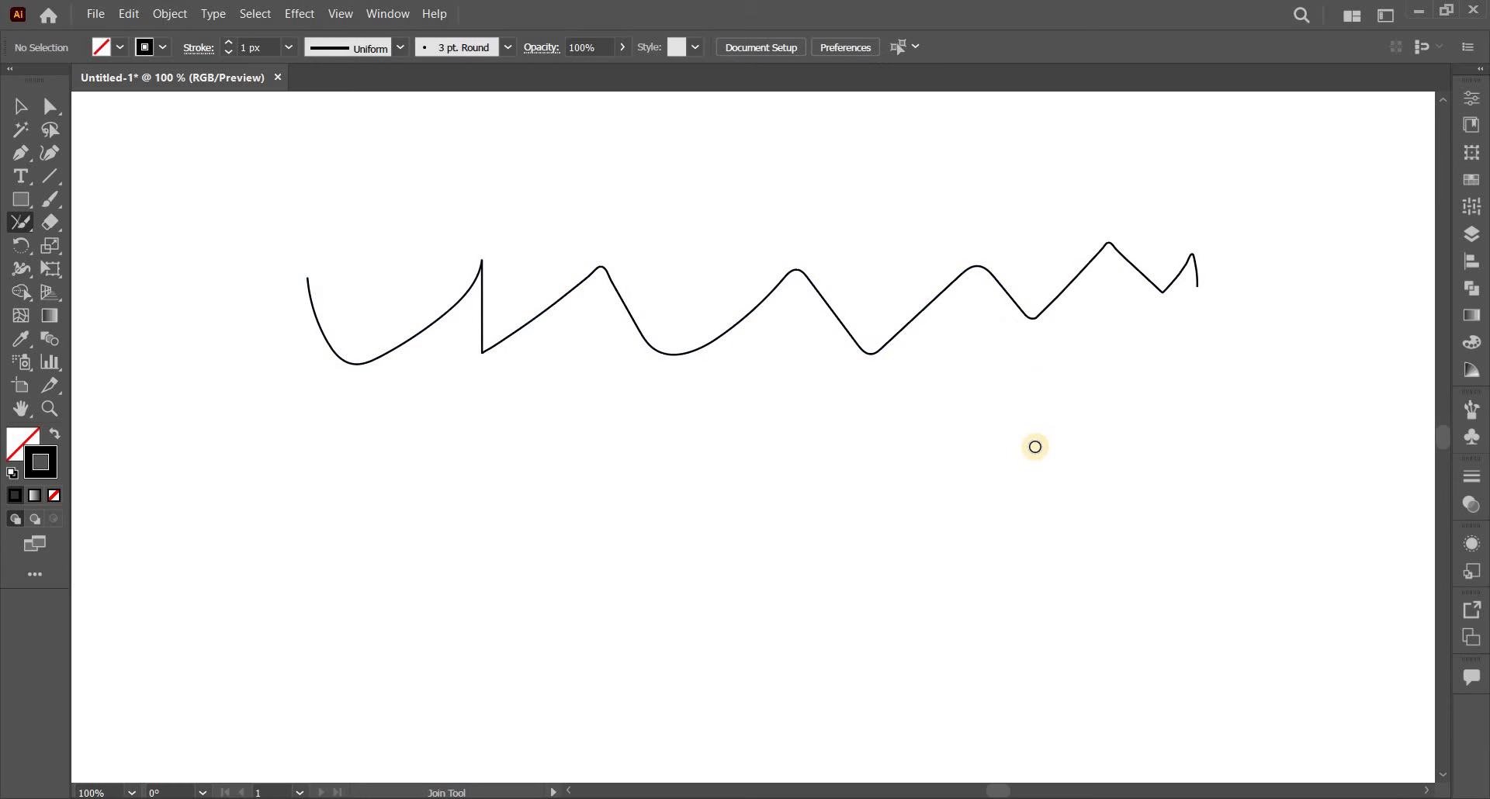
Step: Select and delete the joined zigzag to clear the artboard
key("ctrl+a")
key("Delete")
left_click(21, 223)
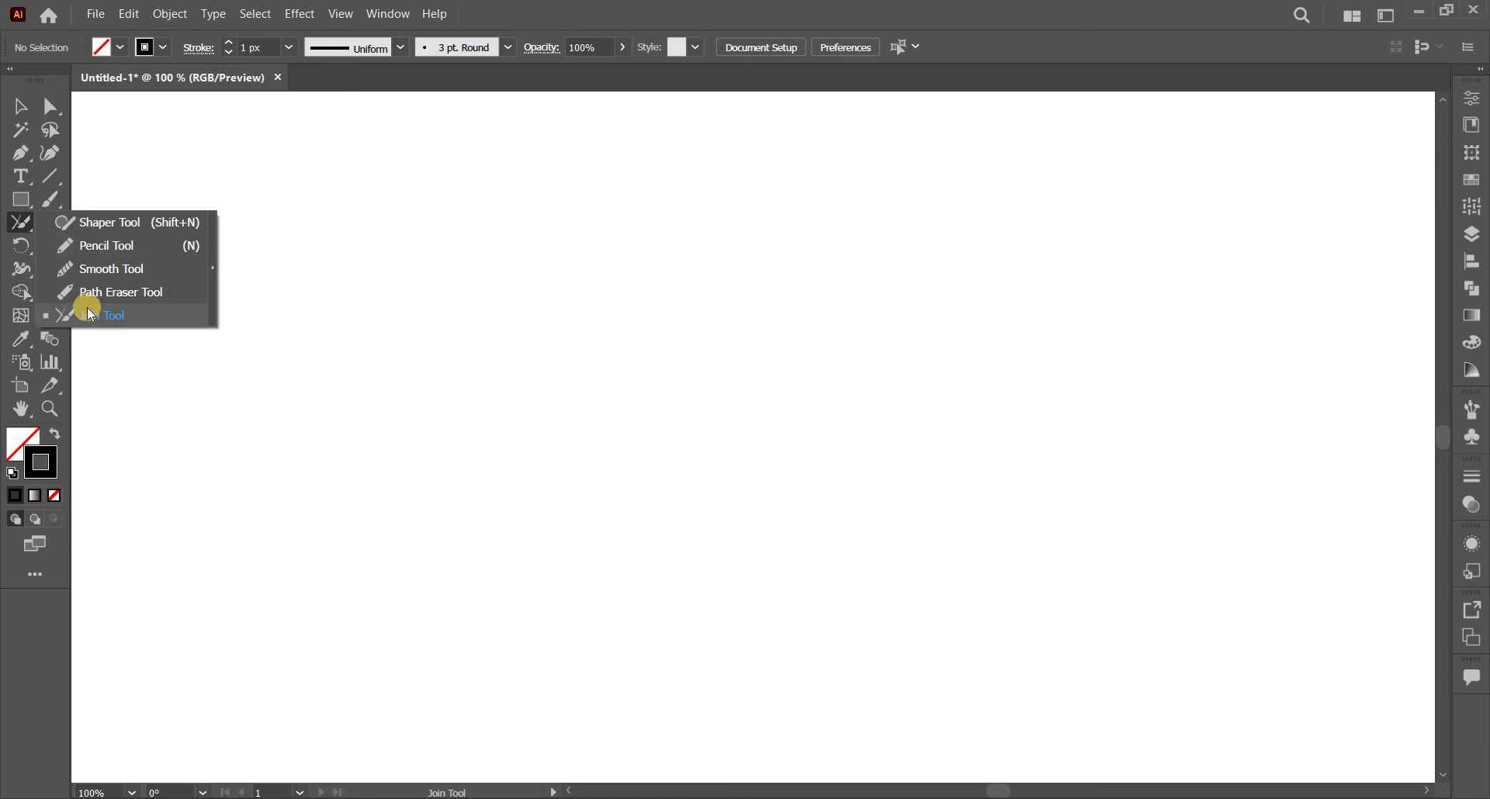
Step: Draw straight lines forming a triangle and join them at the top and bottom-right corners
left_click(52, 182)
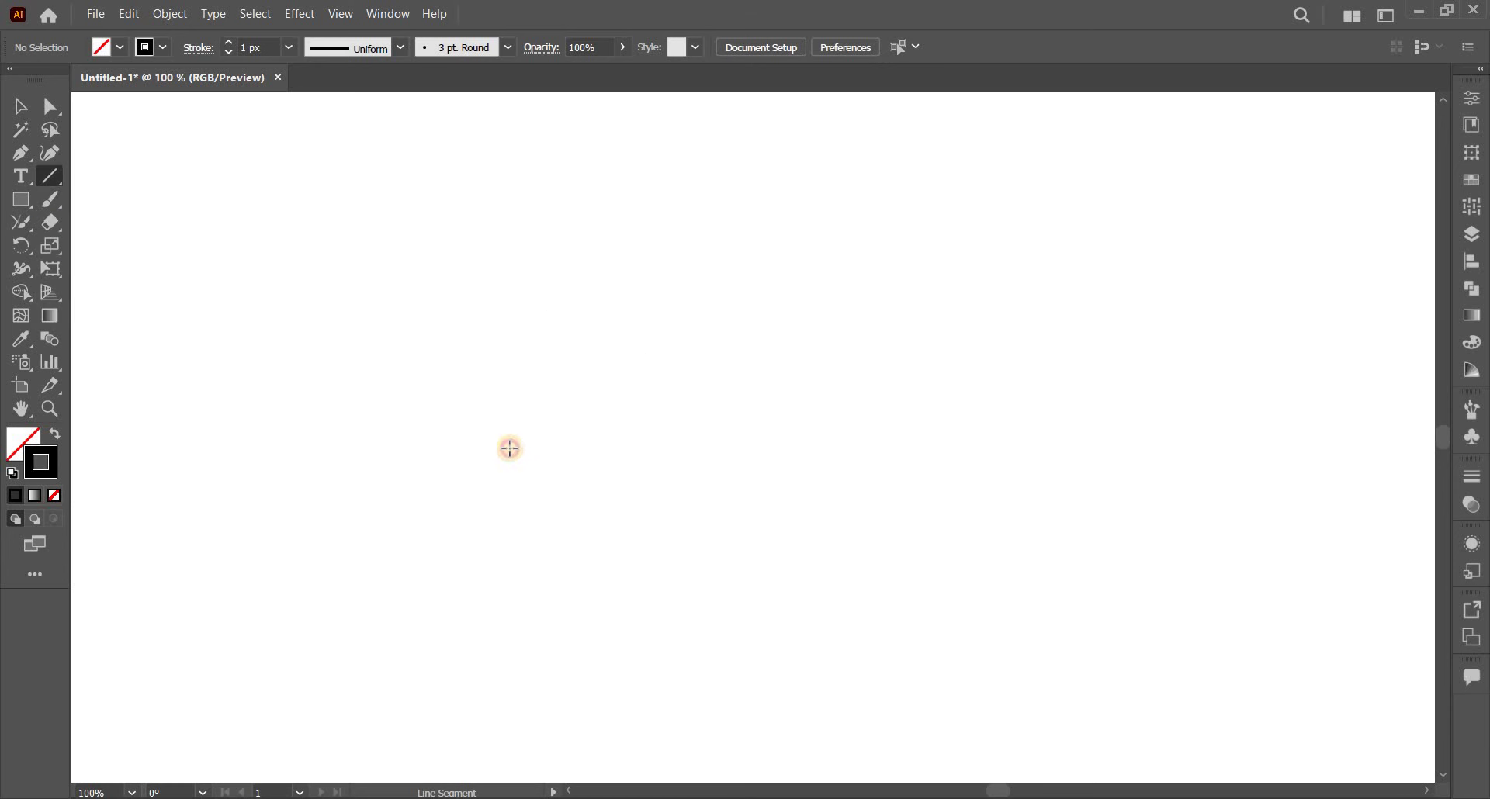
left_click_drag(613, 245, 409, 524)
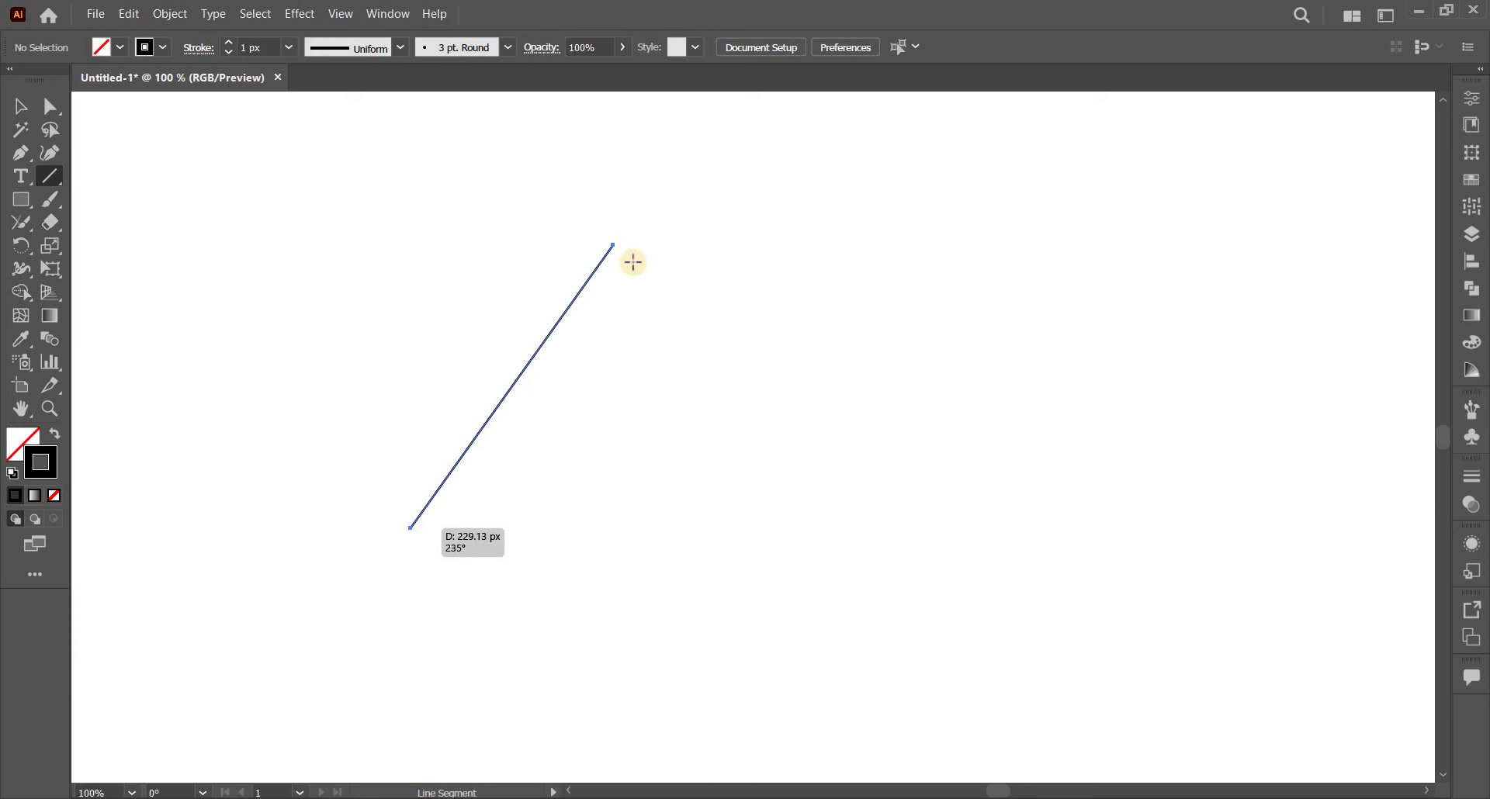
mouse_move(626, 235)
left_mouse_down()
mouse_move(773, 565)
mouse_move(378, 536)
left_mouse_up()
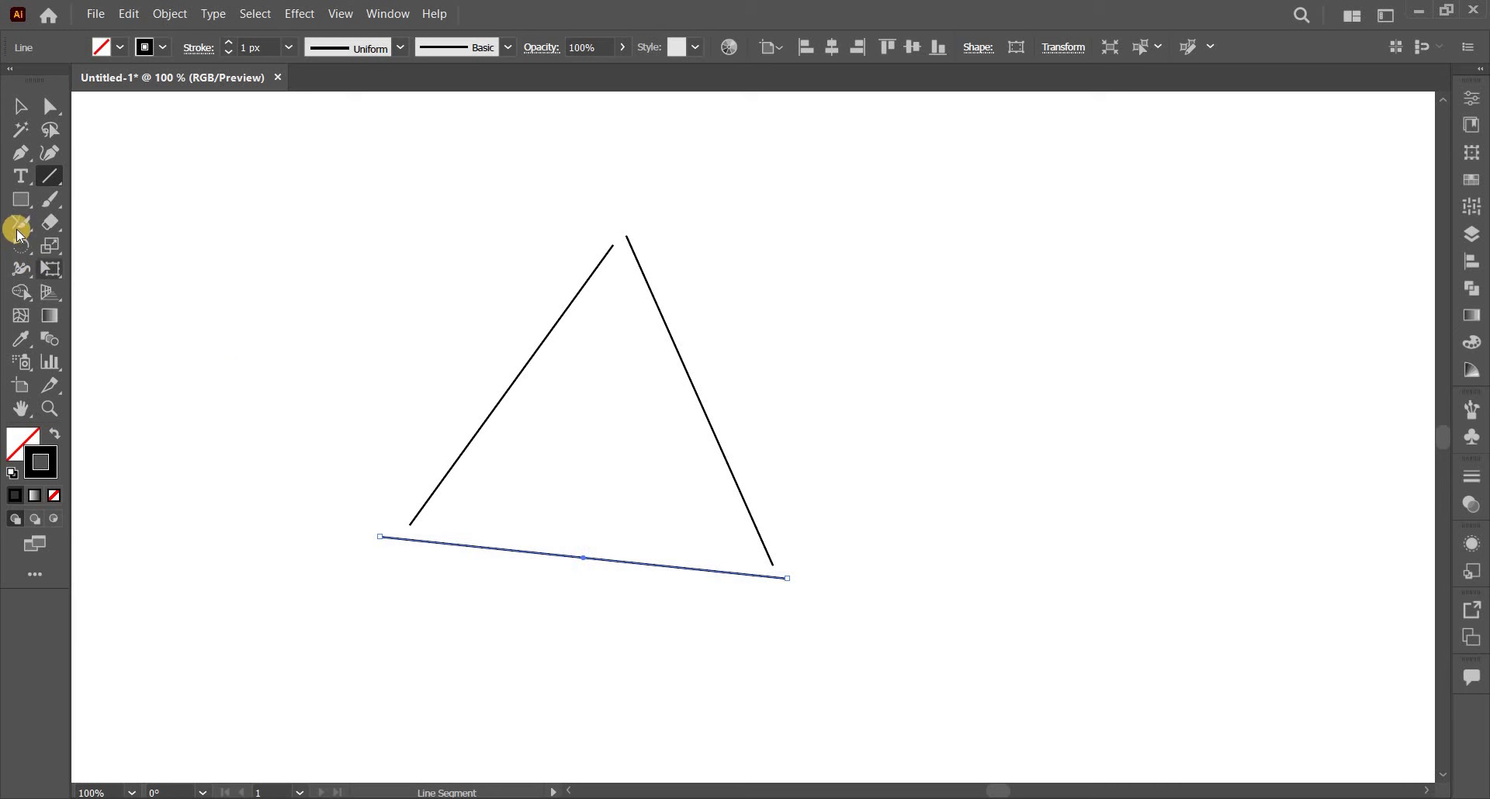
left_click(21, 225)
left_click_drag(65, 234, 60, 314)
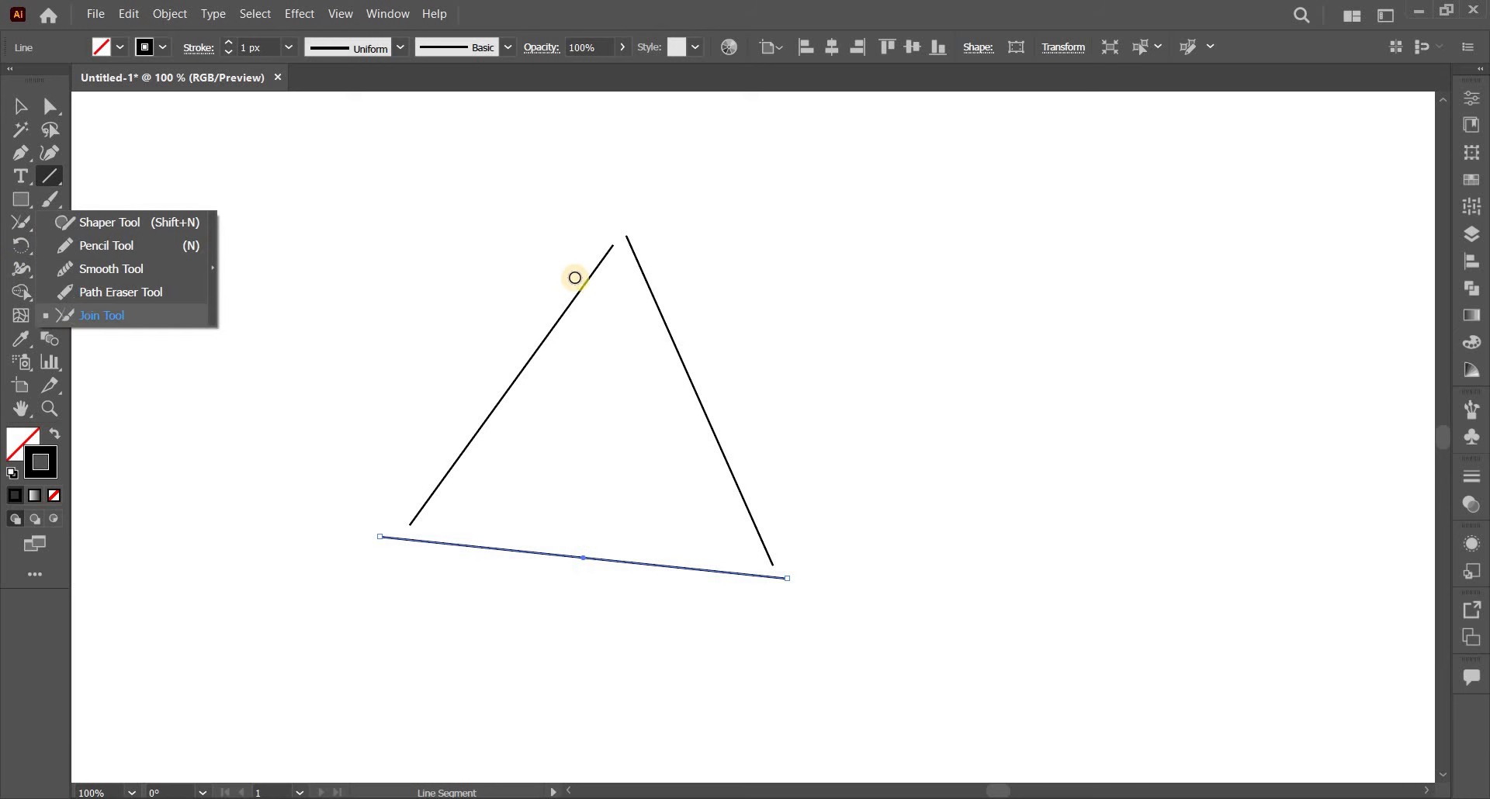
left_click_drag(712, 261, 562, 284)
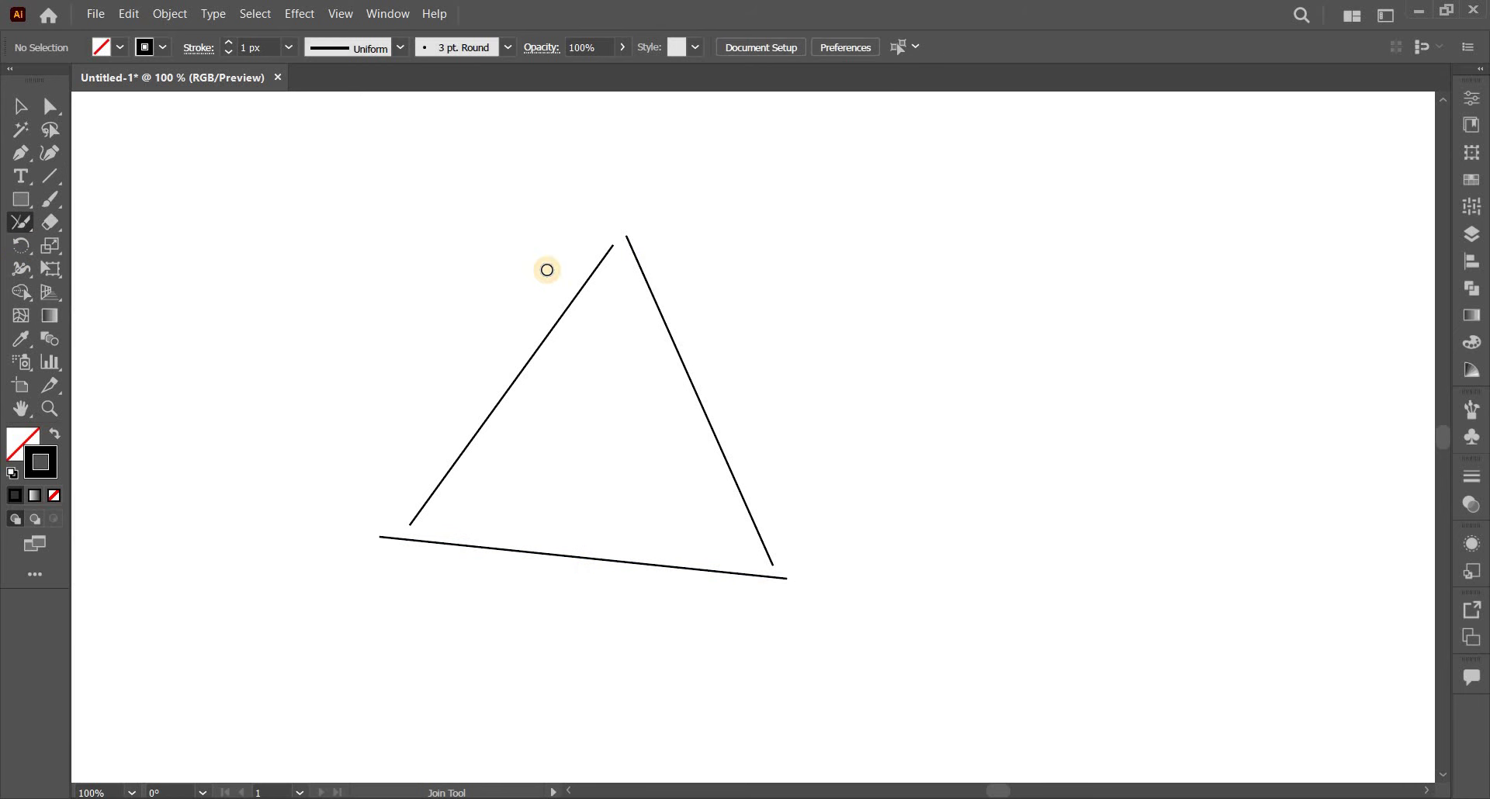
left_click_drag(778, 494, 751, 633)
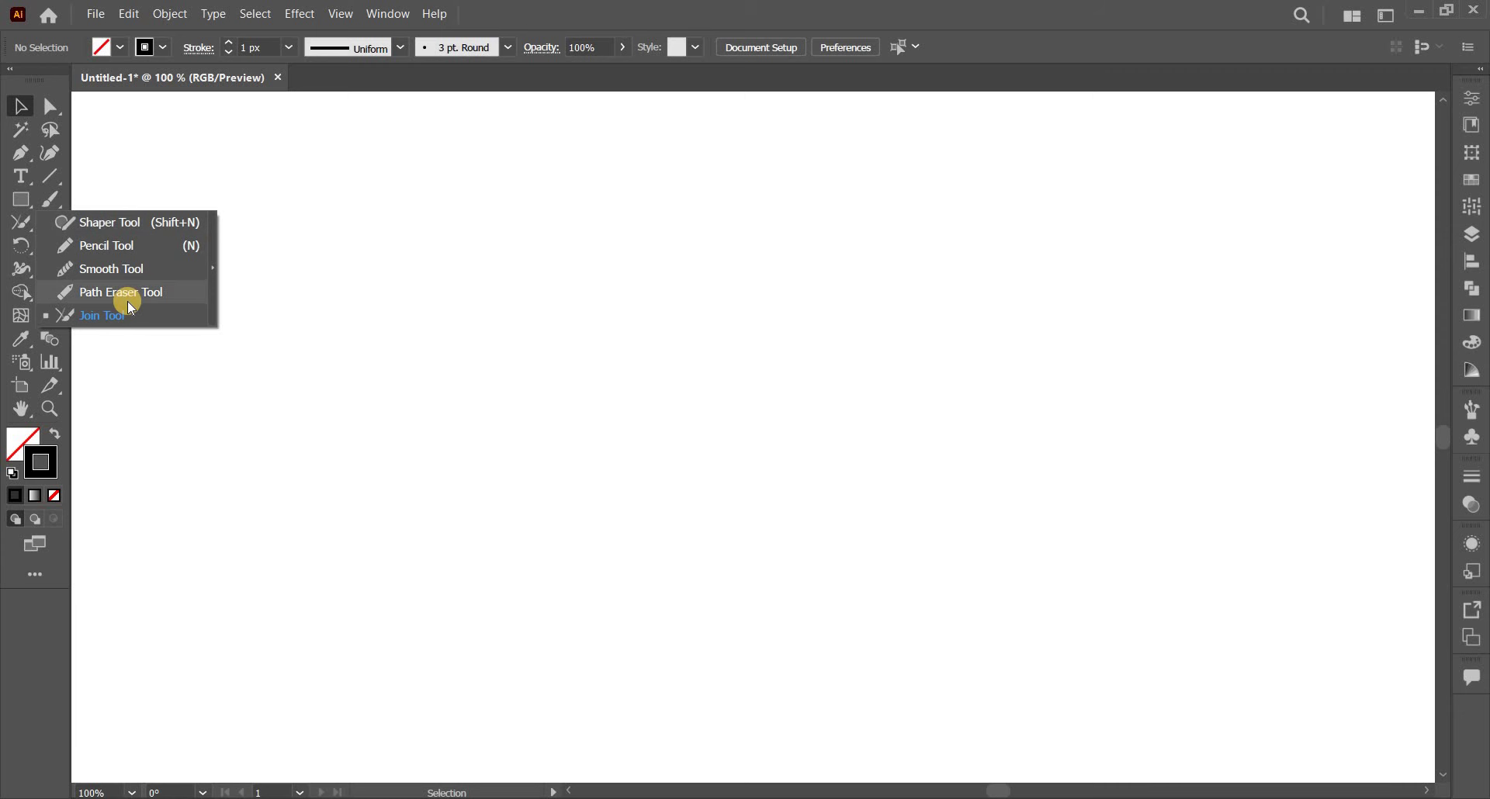
Step: Choose the Shaper Tool (Shift+N) from the Pencil flyout
left_click(66, 226)
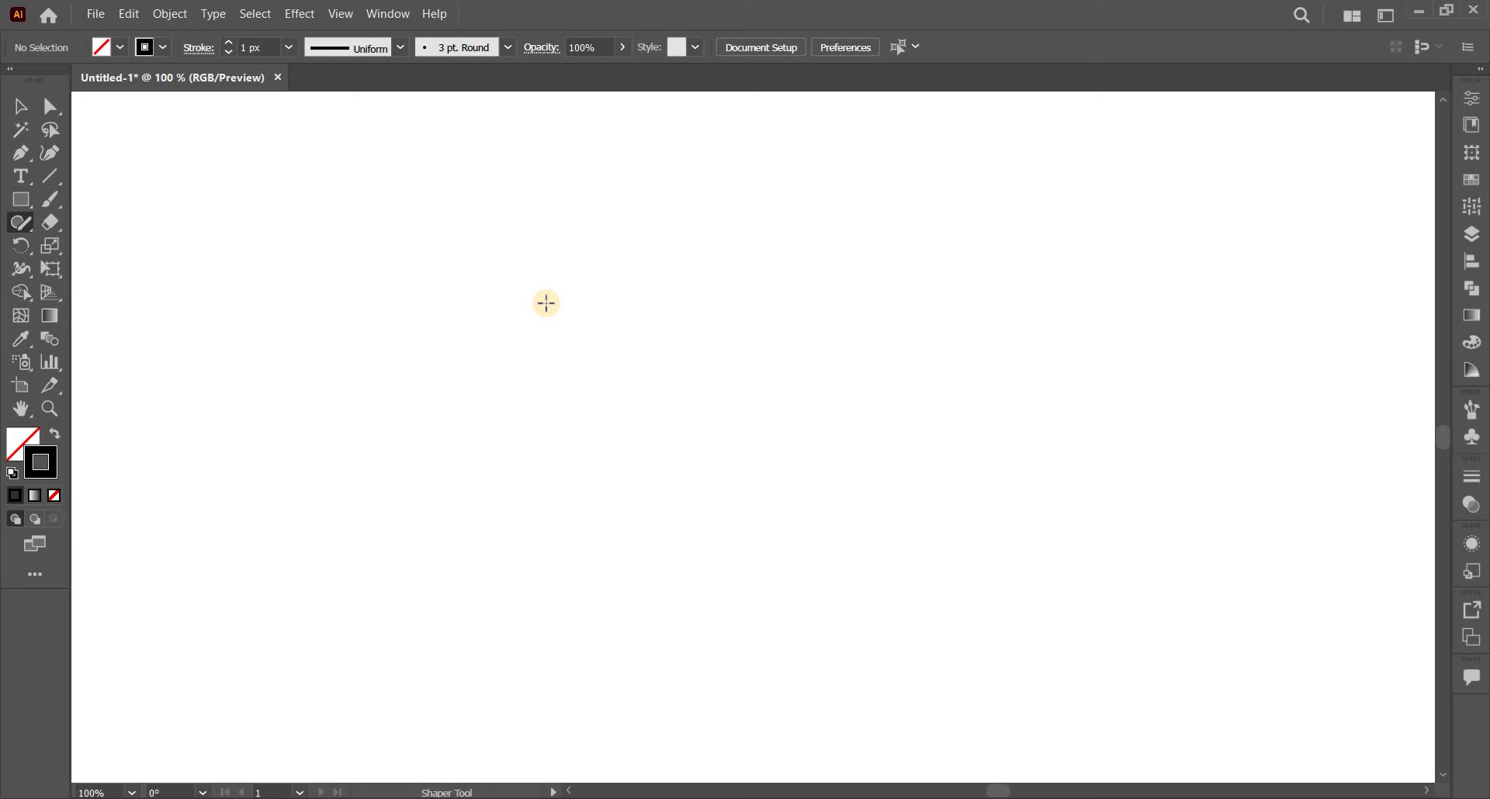